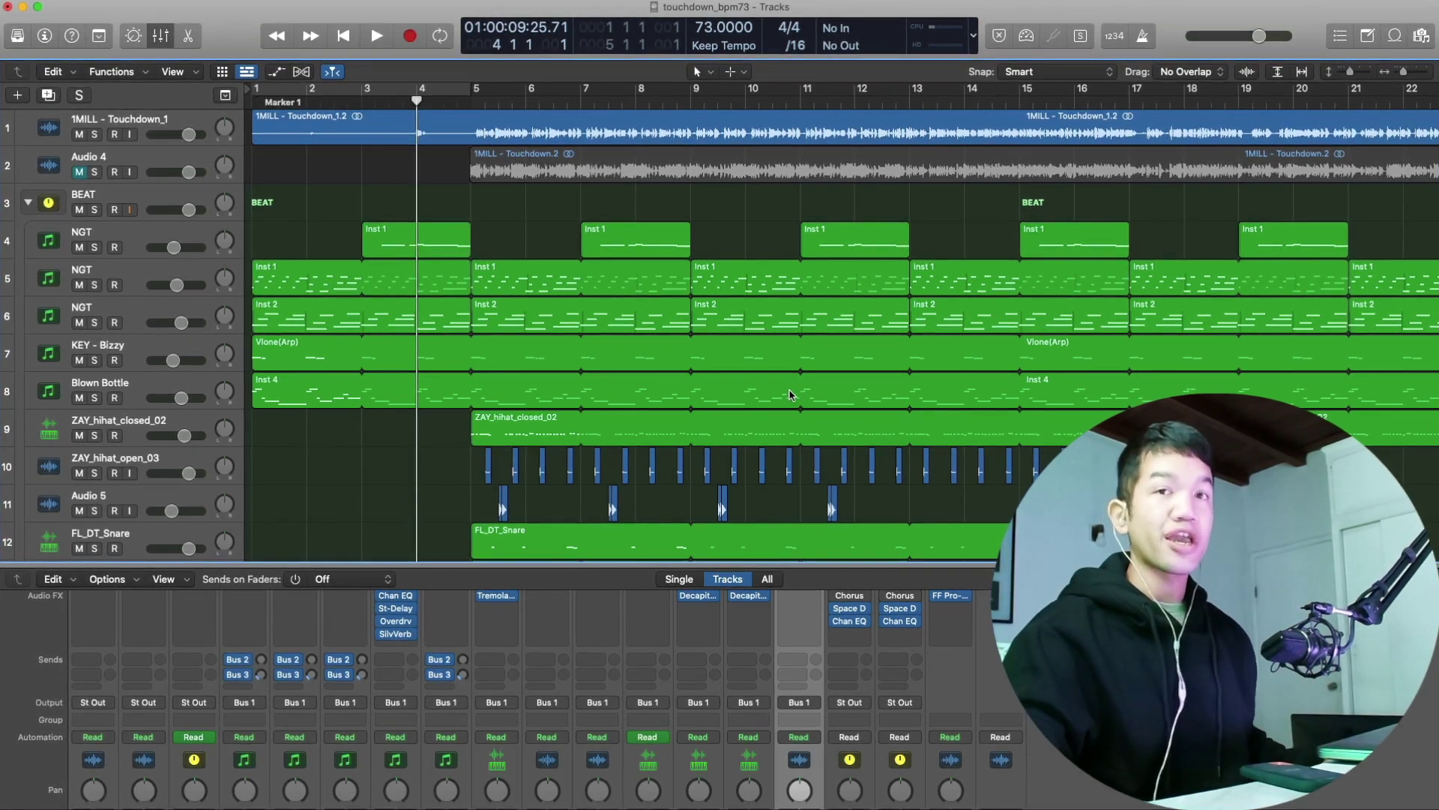
- Play back the full arrangement with every unmuted track to hear the whole song
key(space)
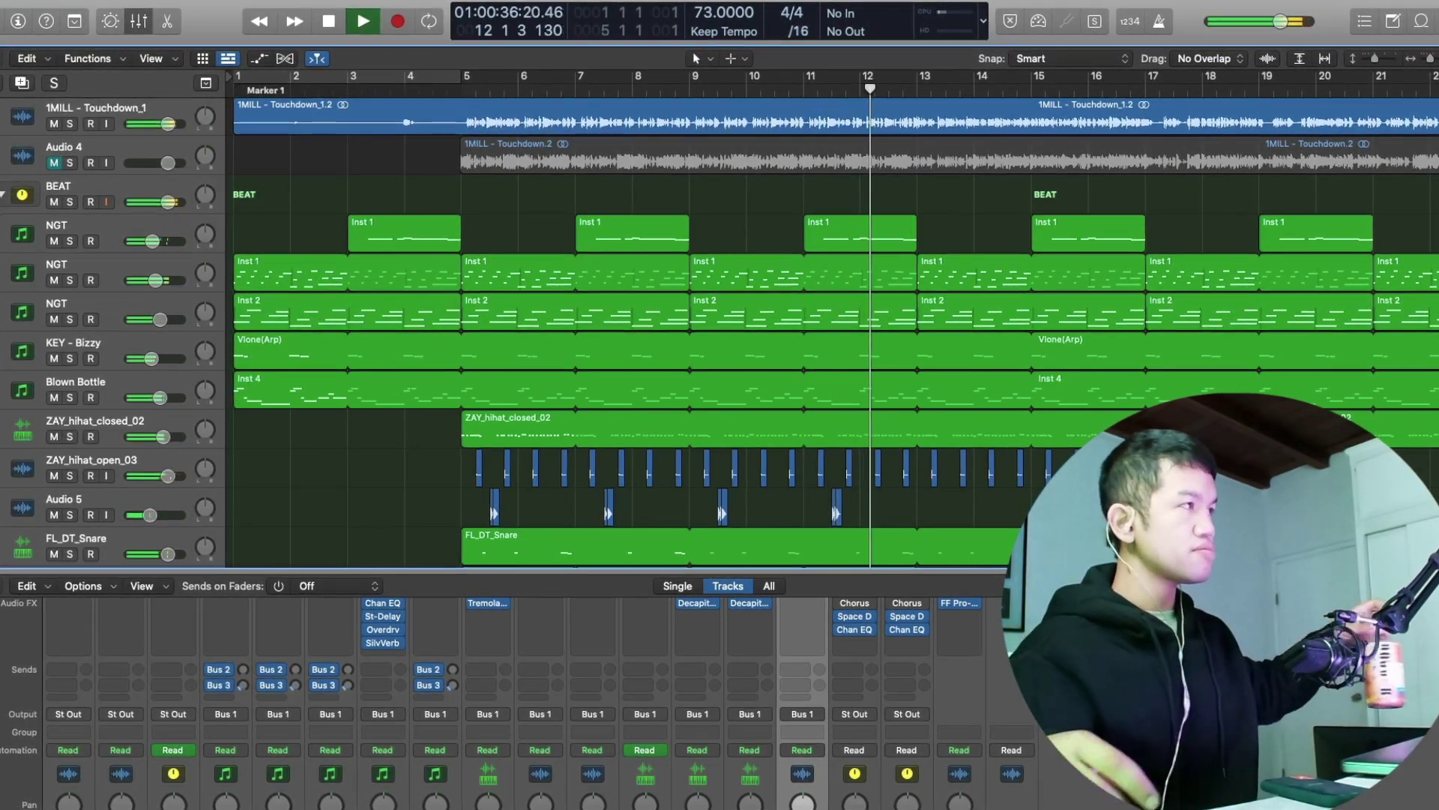
scroll(832, 326, down, 2)
scroll(832, 326, down, 3)
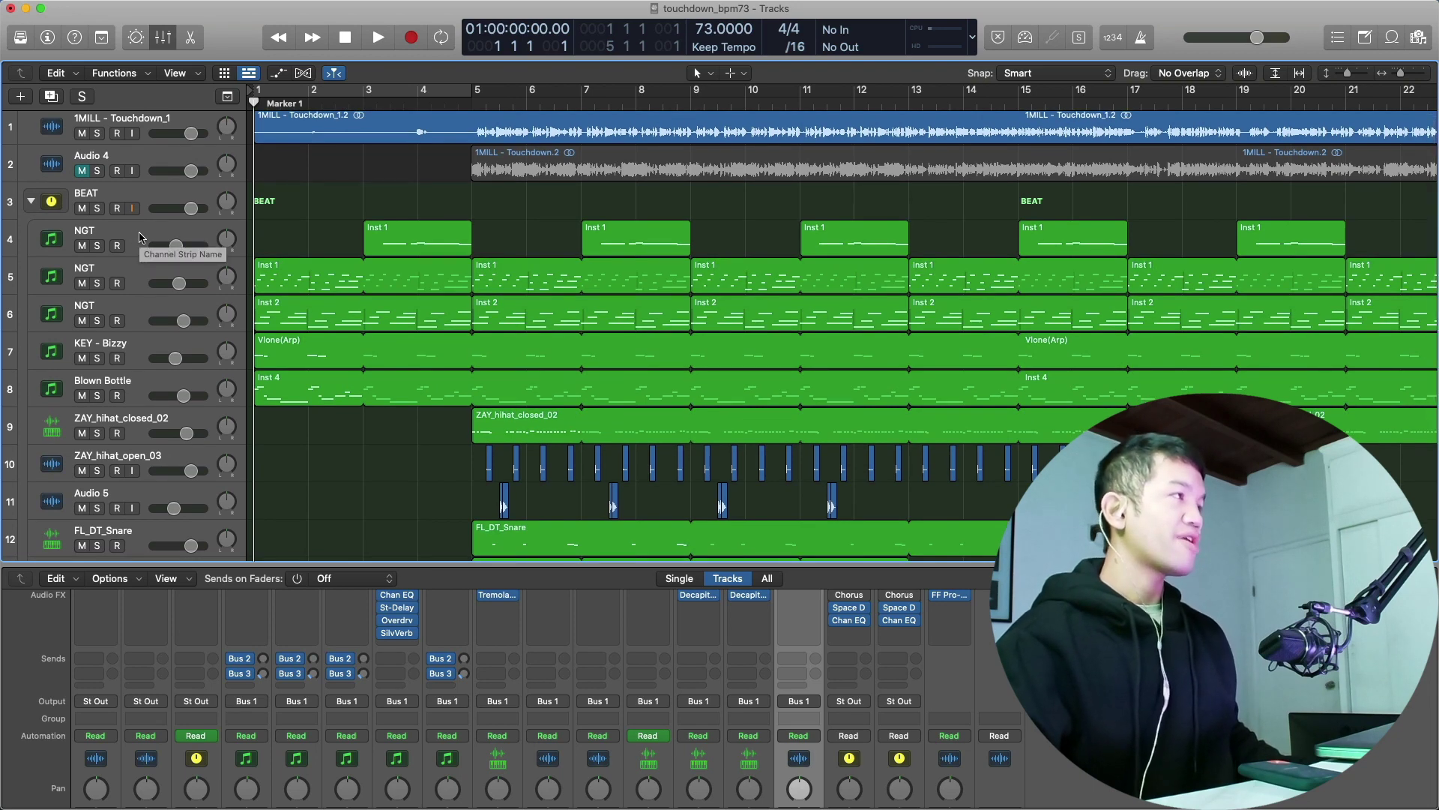
- Solo the BEAT track stack and play the beat from the start
click(97, 209)
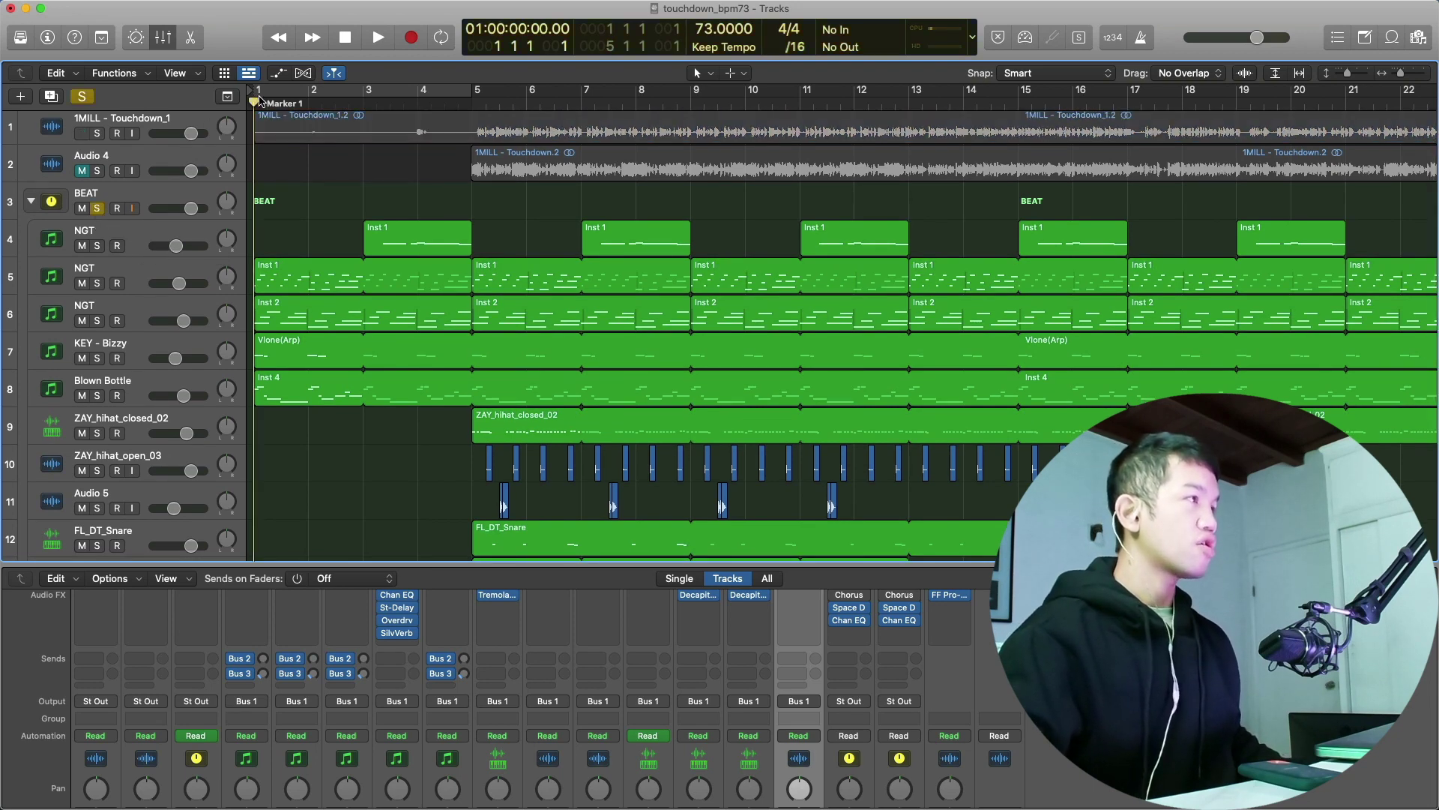
key(space)
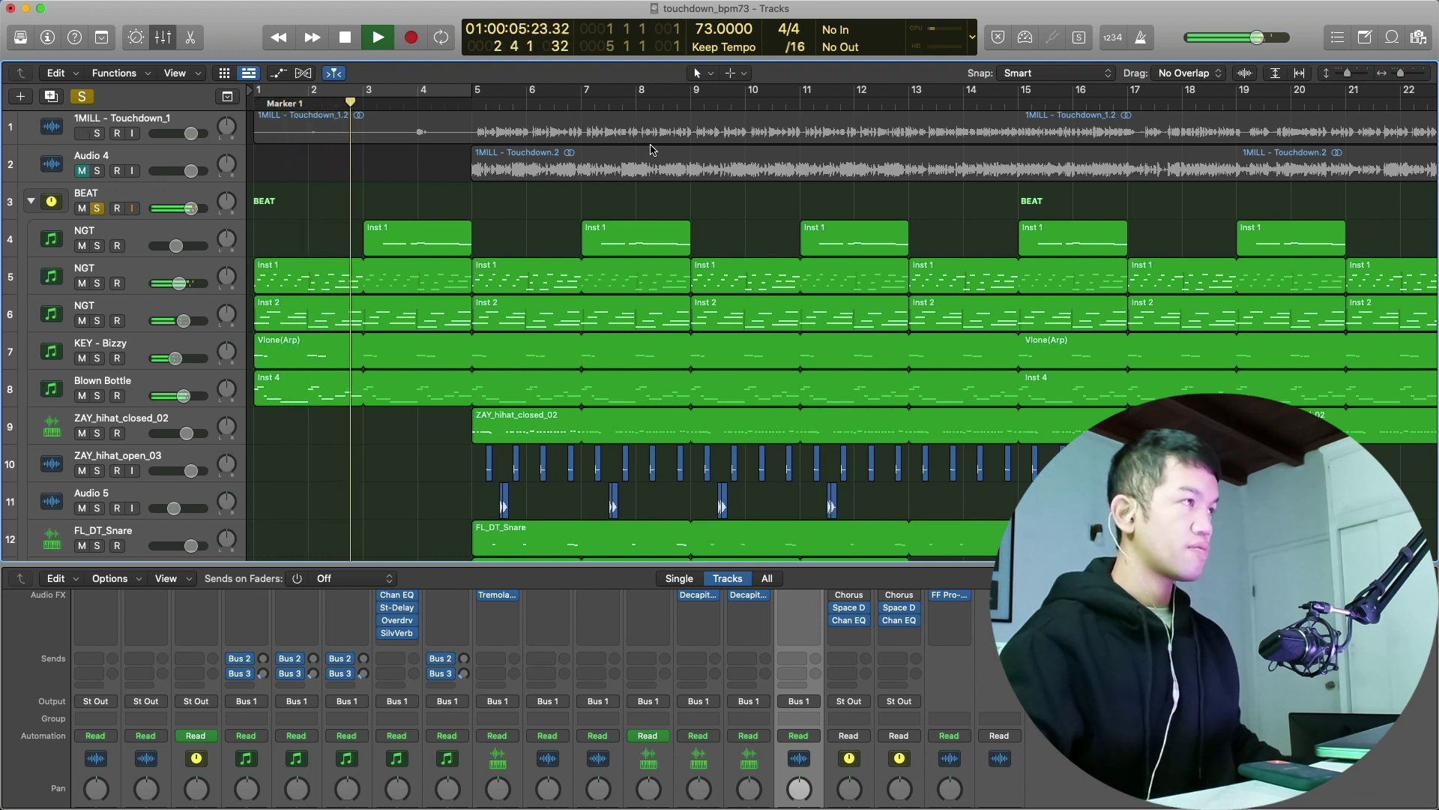
key(space)
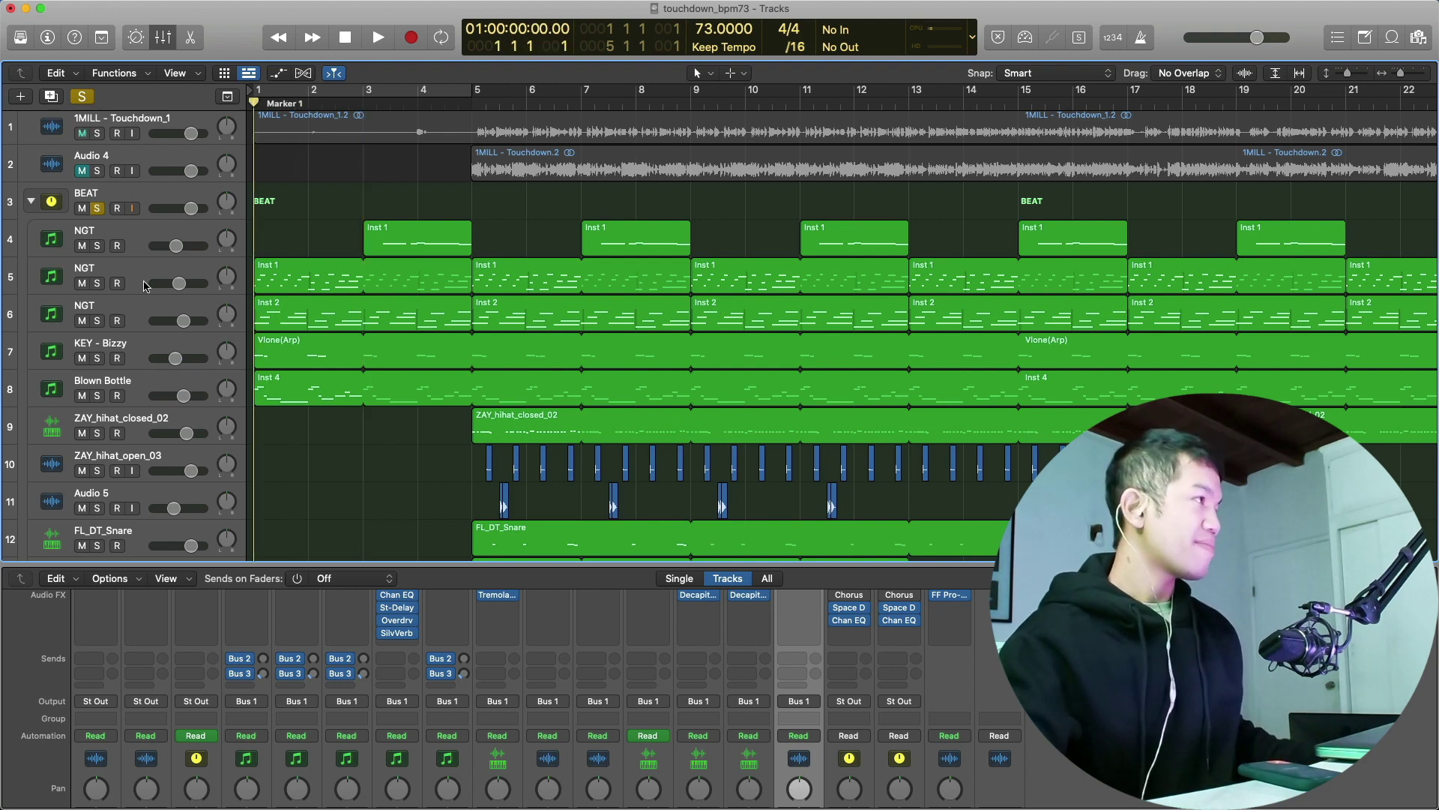
- Solo the NGT track on row 5 and play it, then solo the NGT track on row 6
click(97, 283)
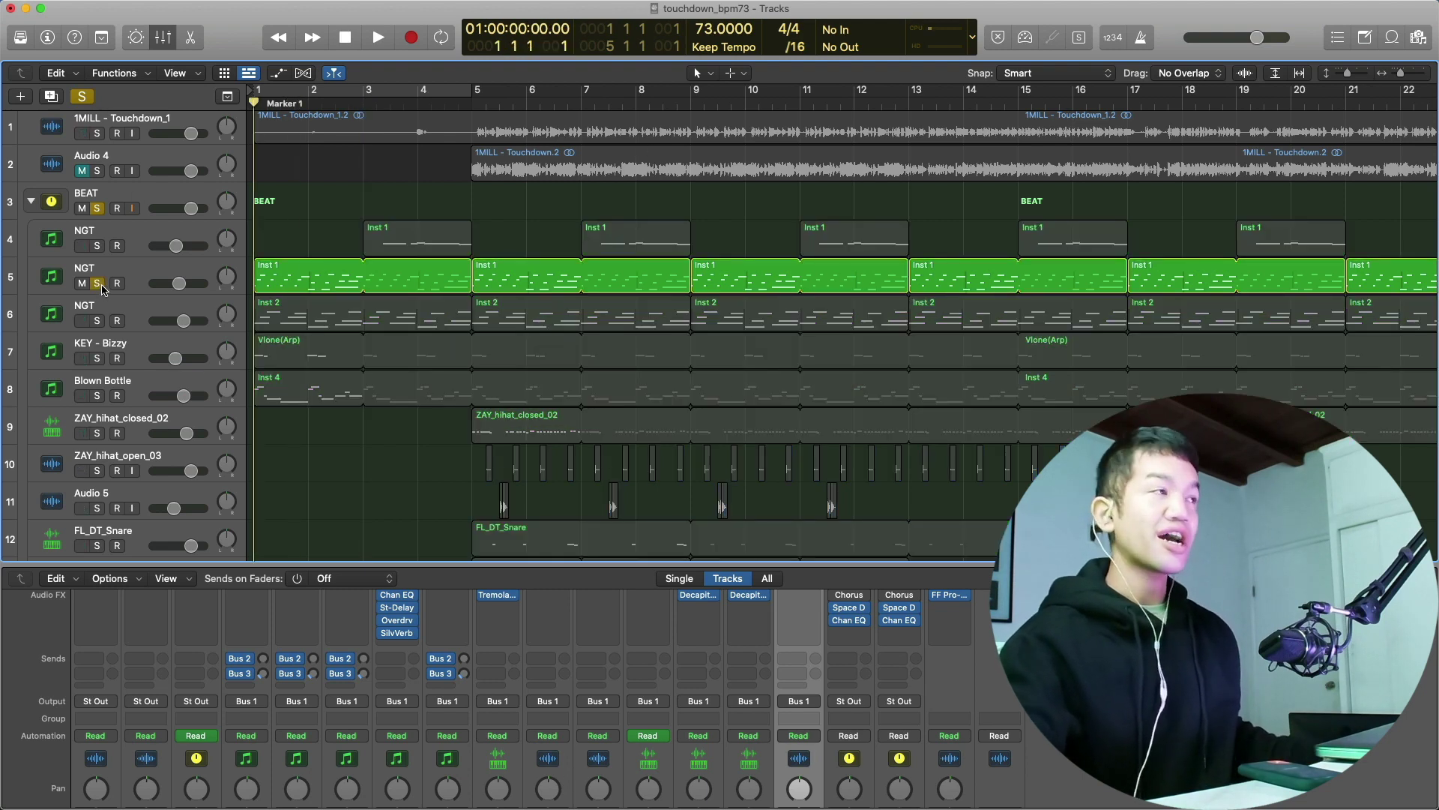
key(space)
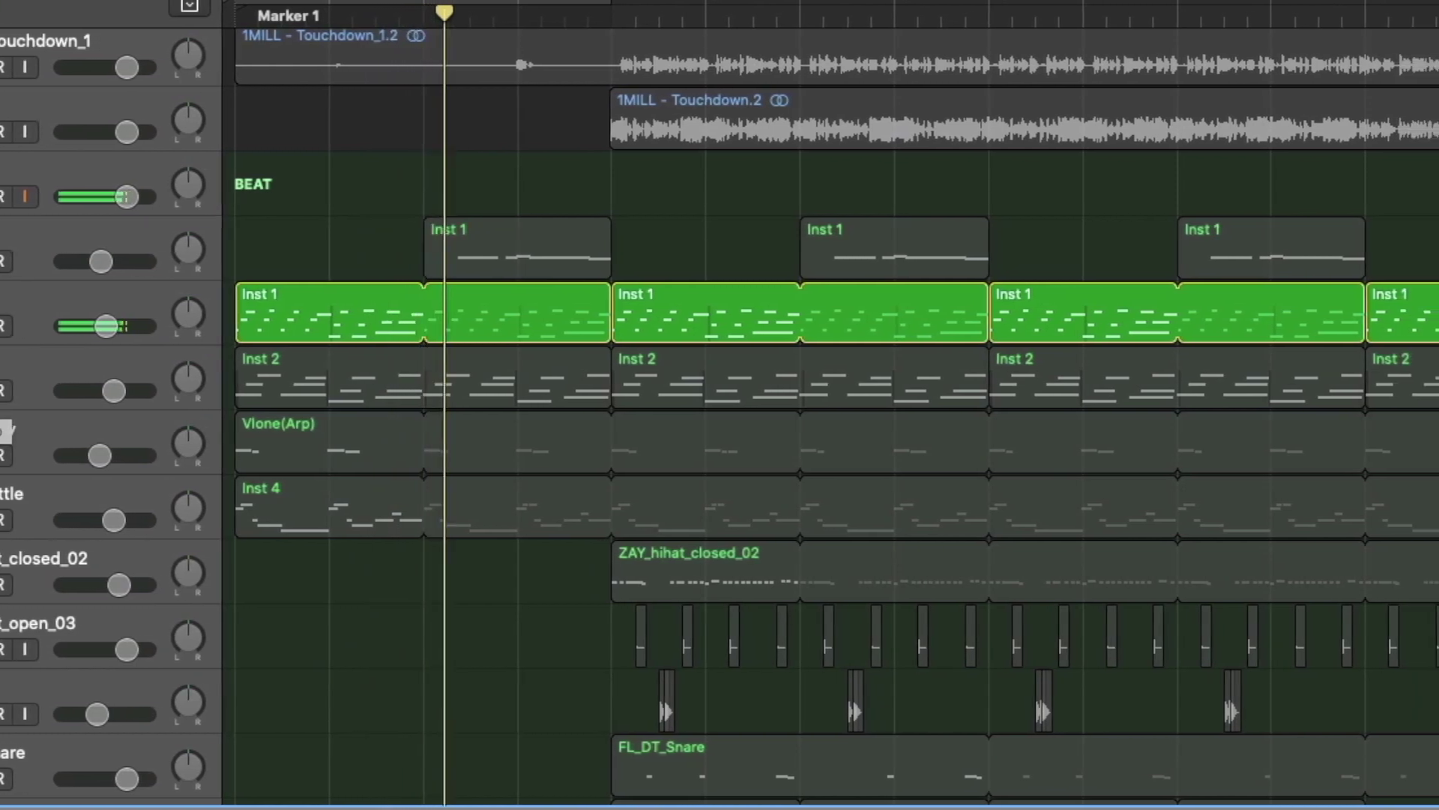
key(space)
click(97, 321)
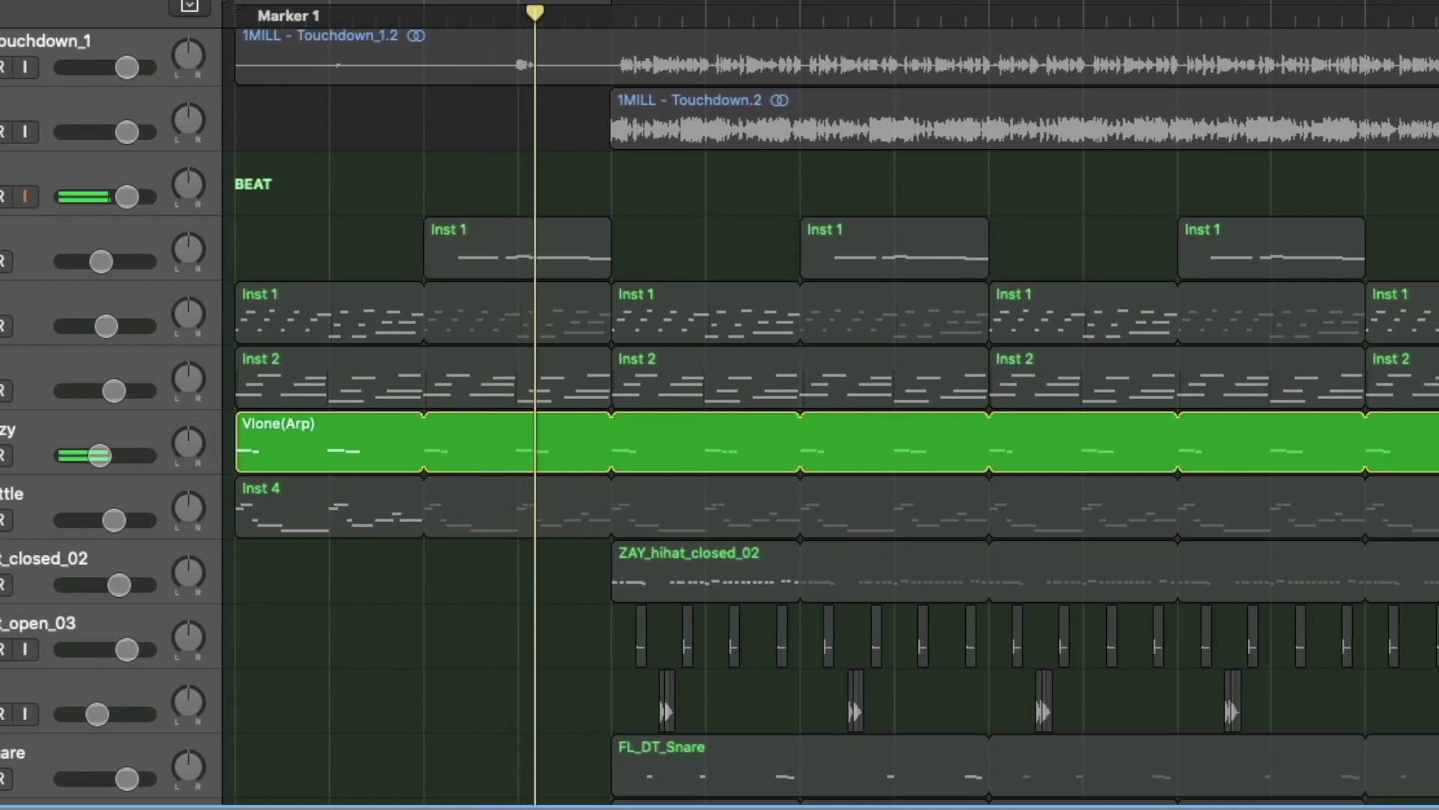
- Stop playback, remove the solo from KEY - Bizzy, and play the Blown Bottle track alone from the start
key(space)
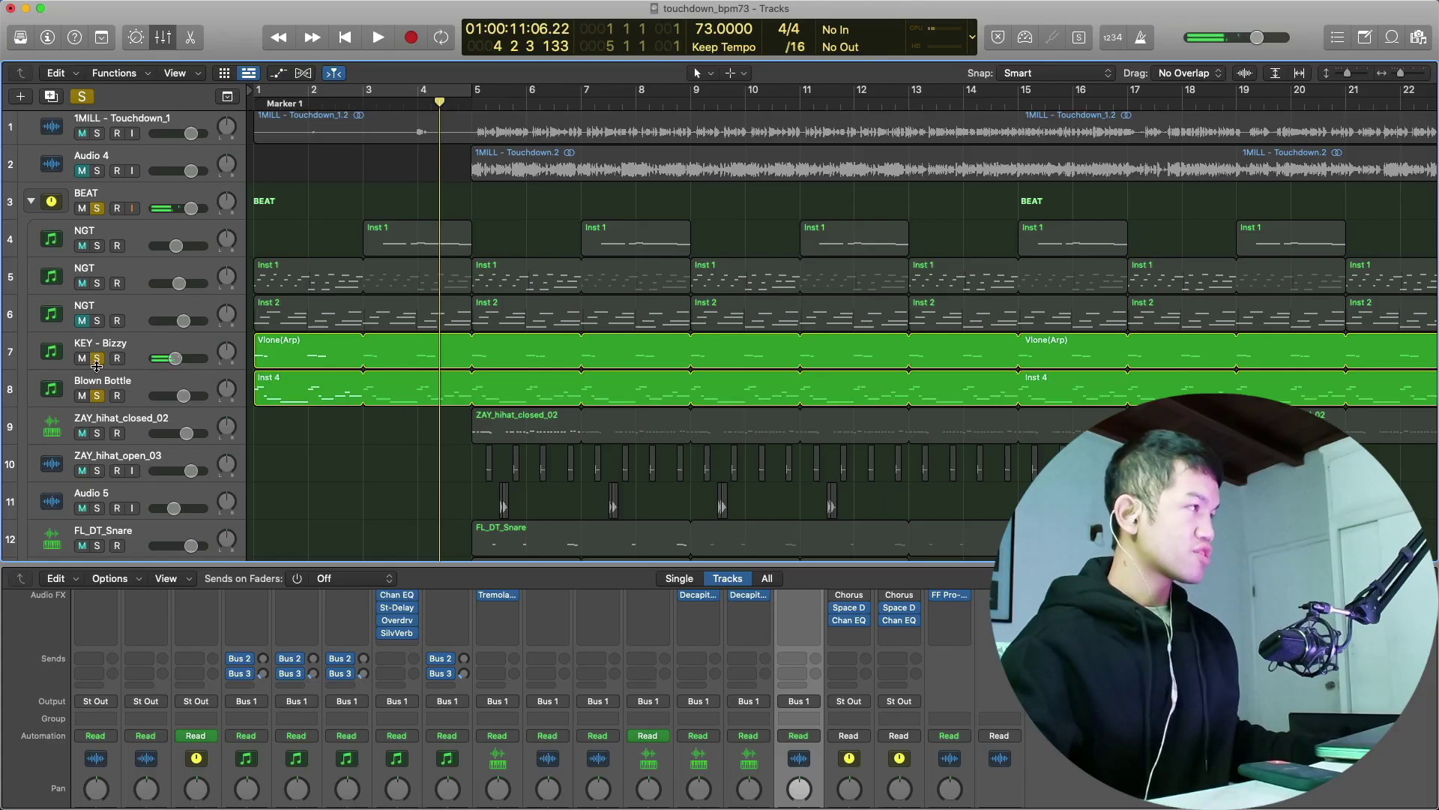
click(97, 359)
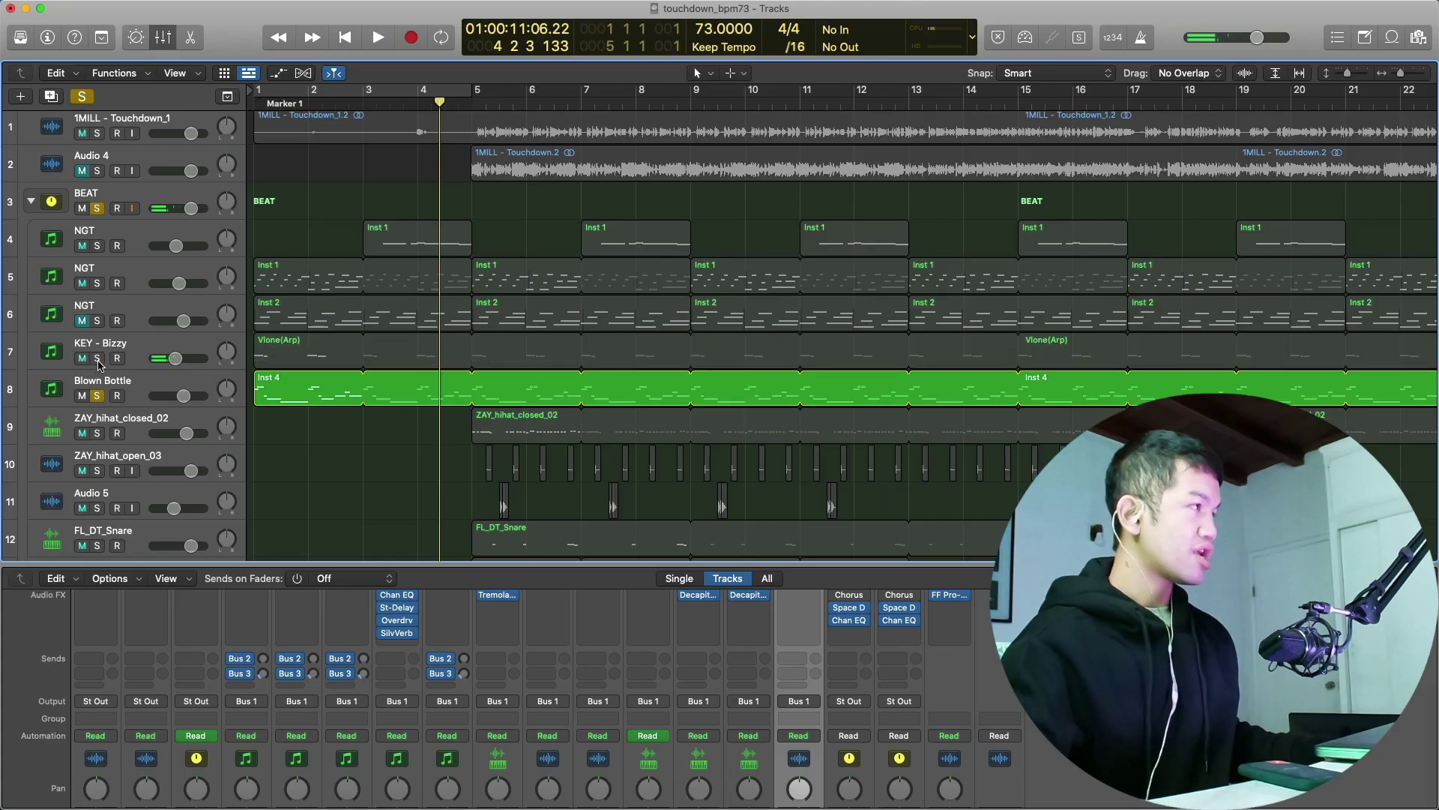
key(Return)
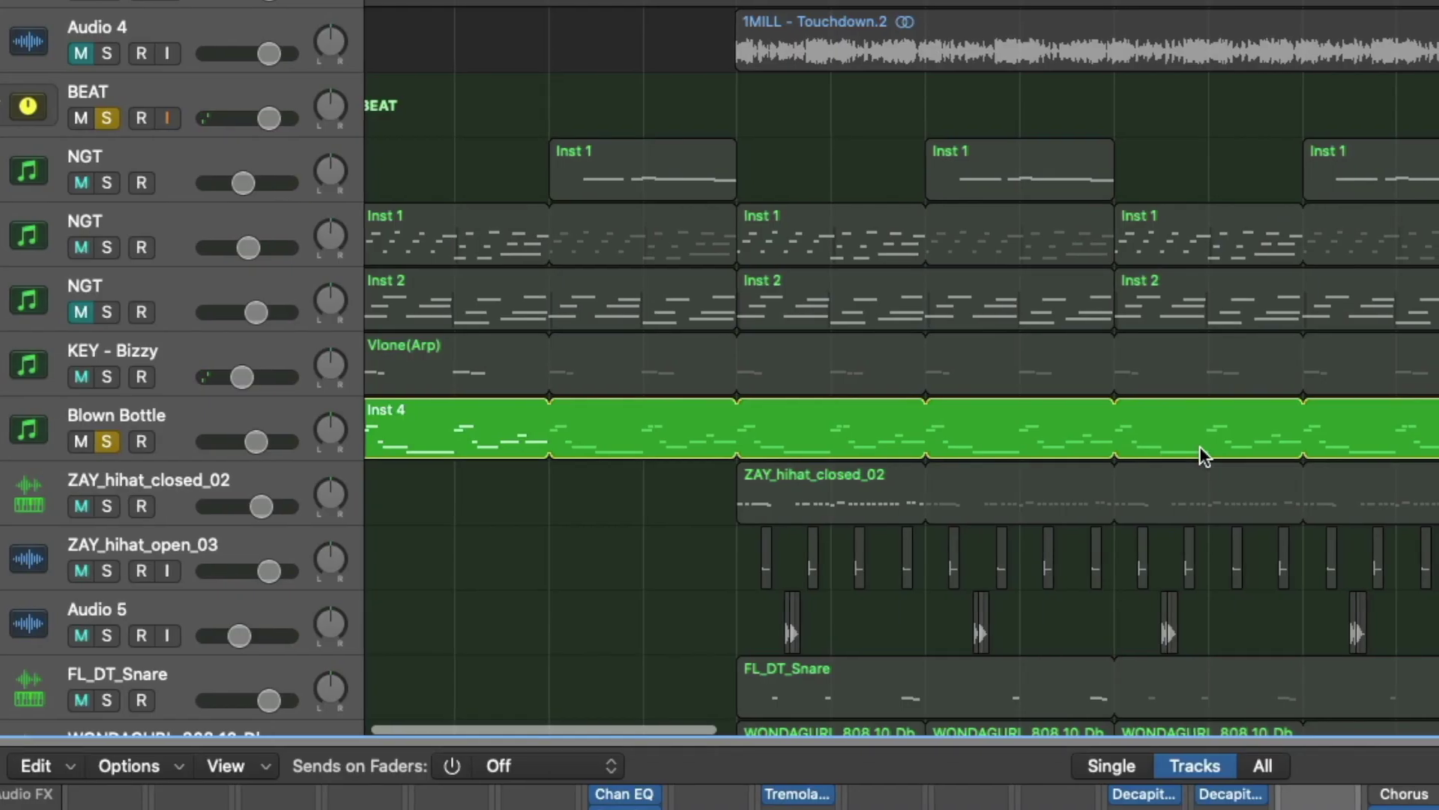
key(space)
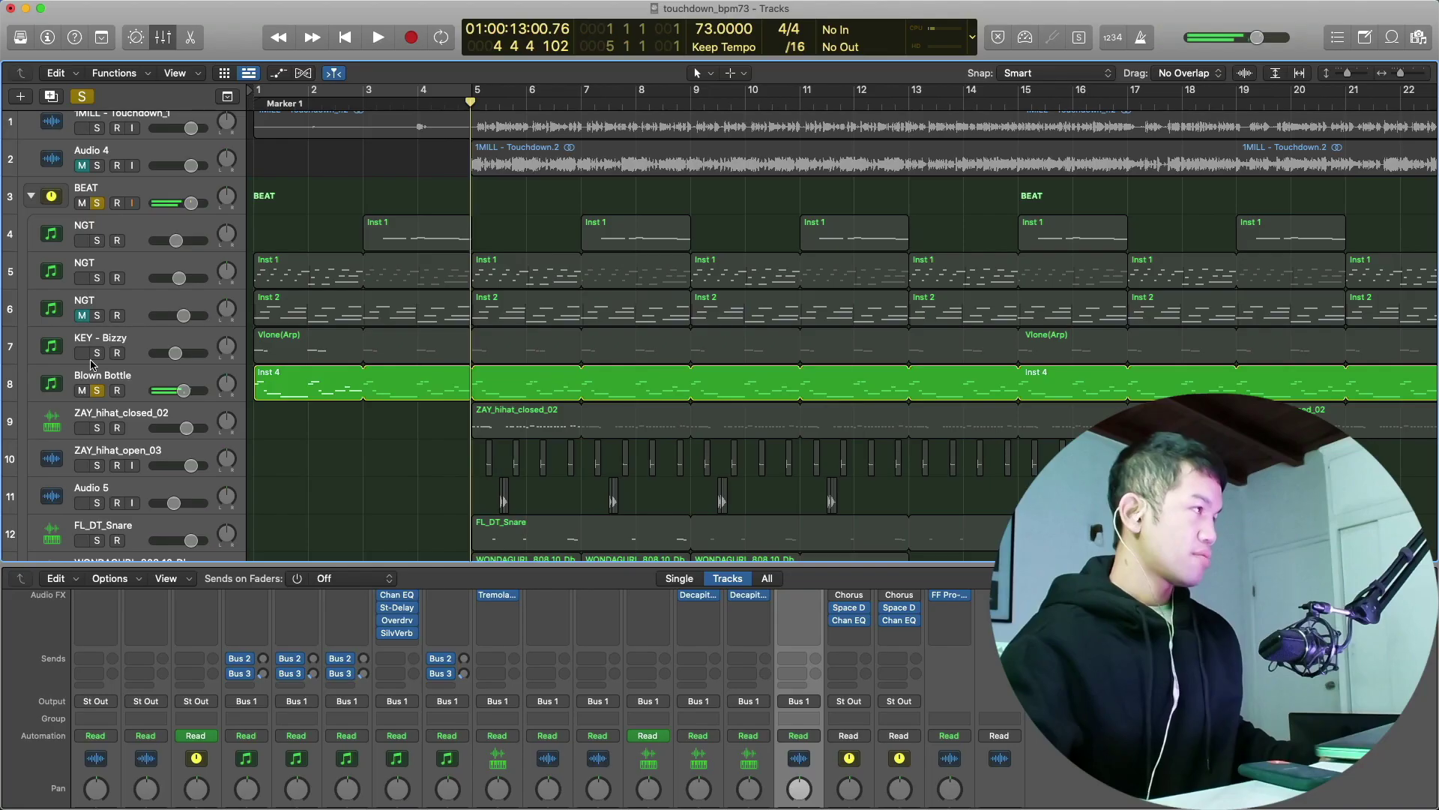
- Solo KEY - Bizzy together with Blown Bottle and play both tracks from bar 1
click(97, 353)
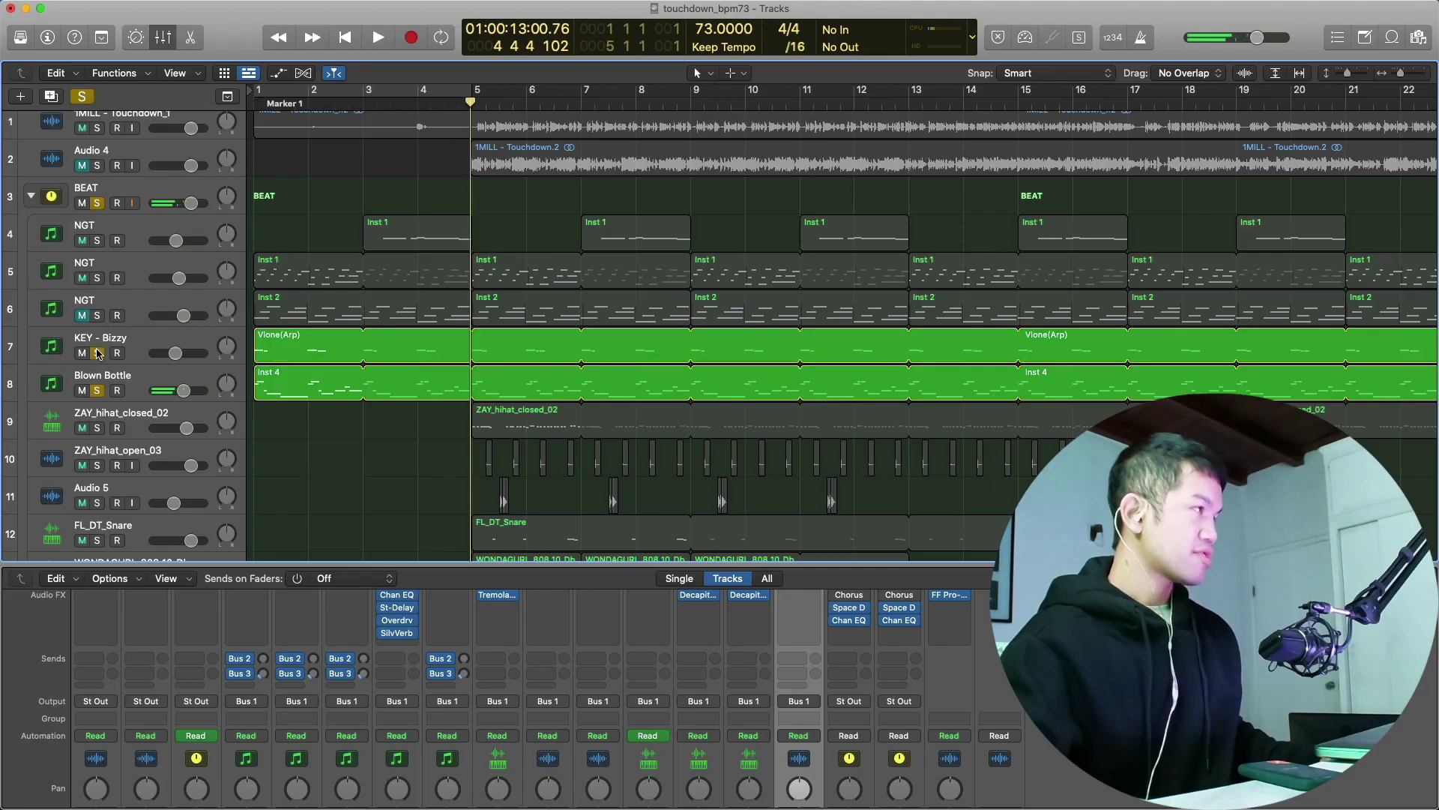
key(space)
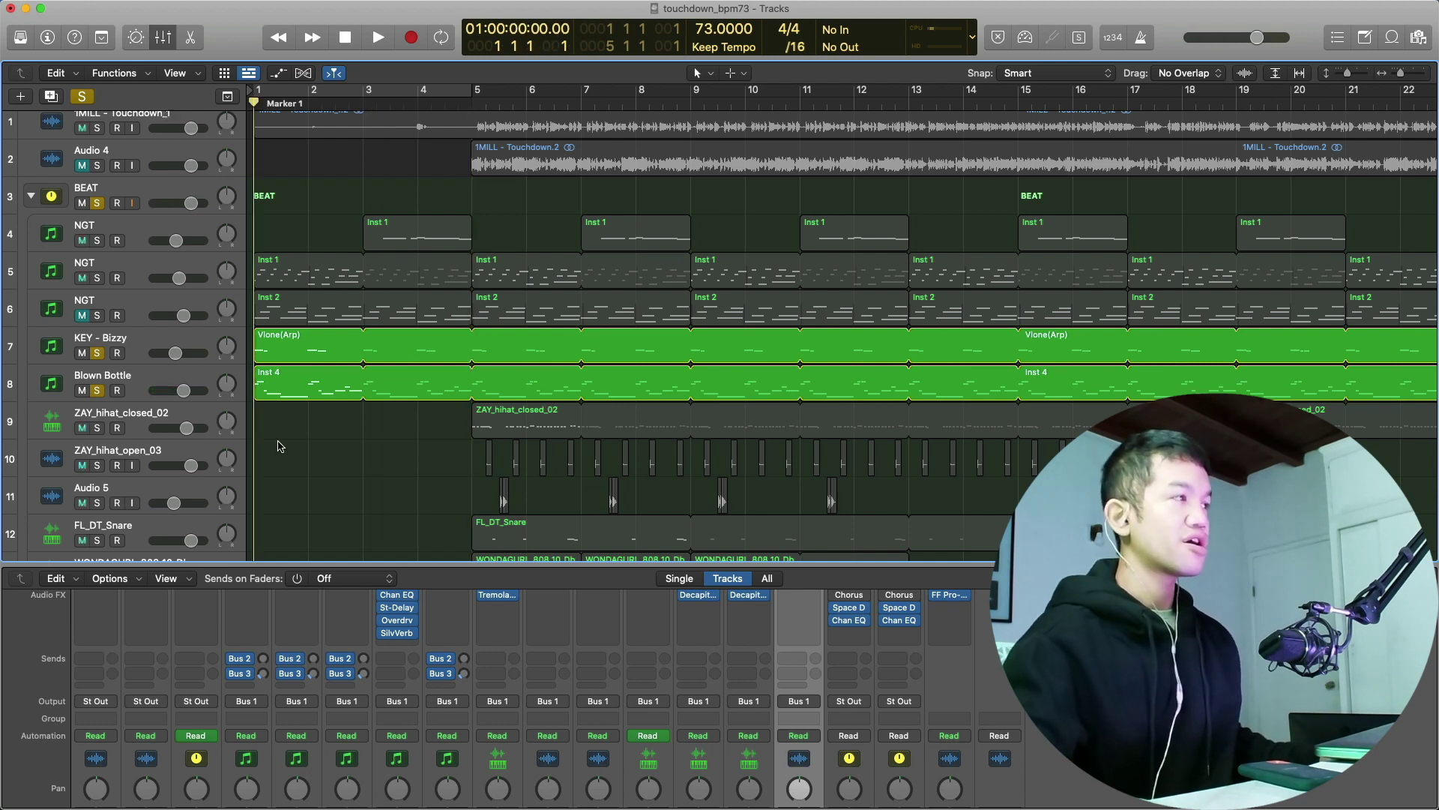
scroll(283, 354, up, 5)
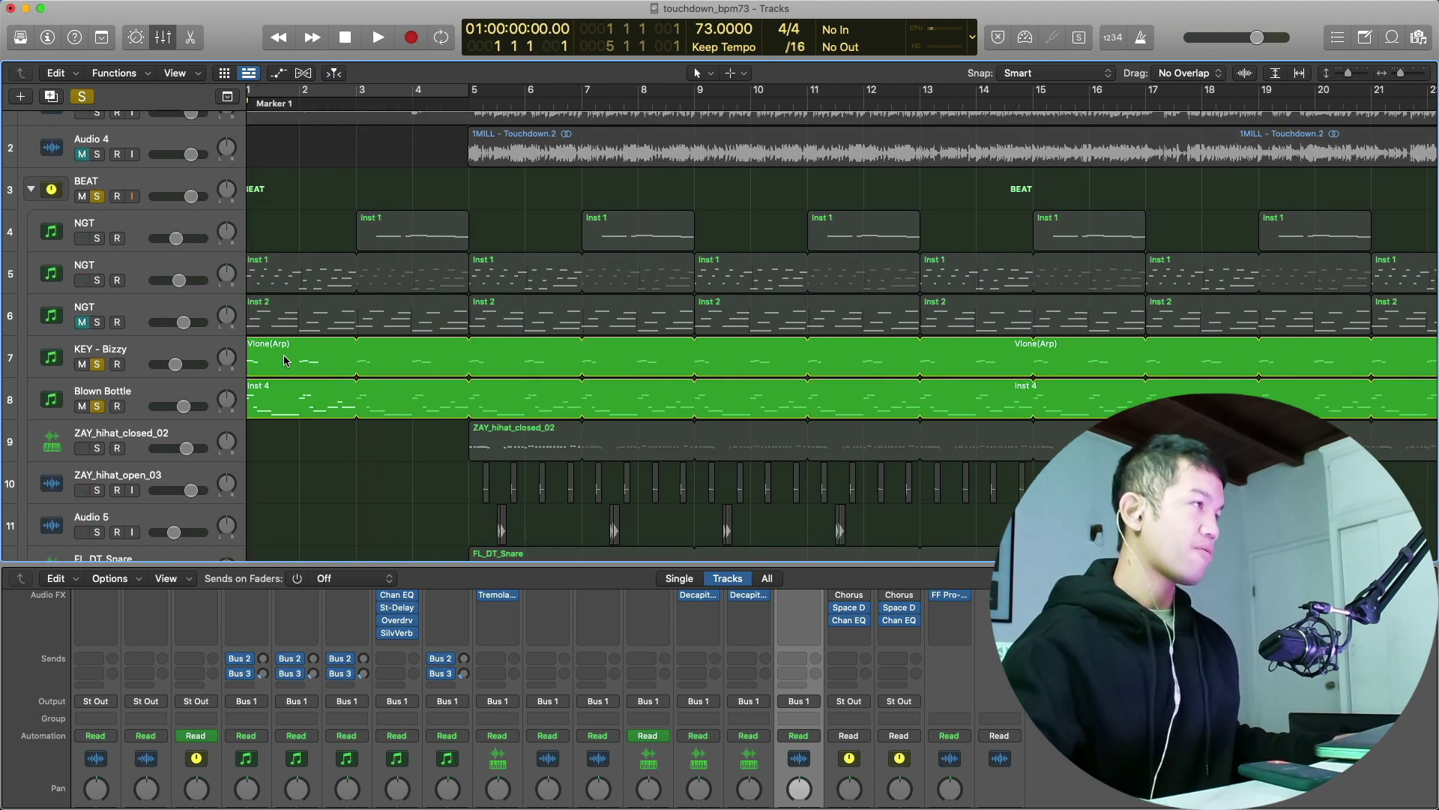
scroll(284, 354, left, 5)
scroll(293, 353, up, 5)
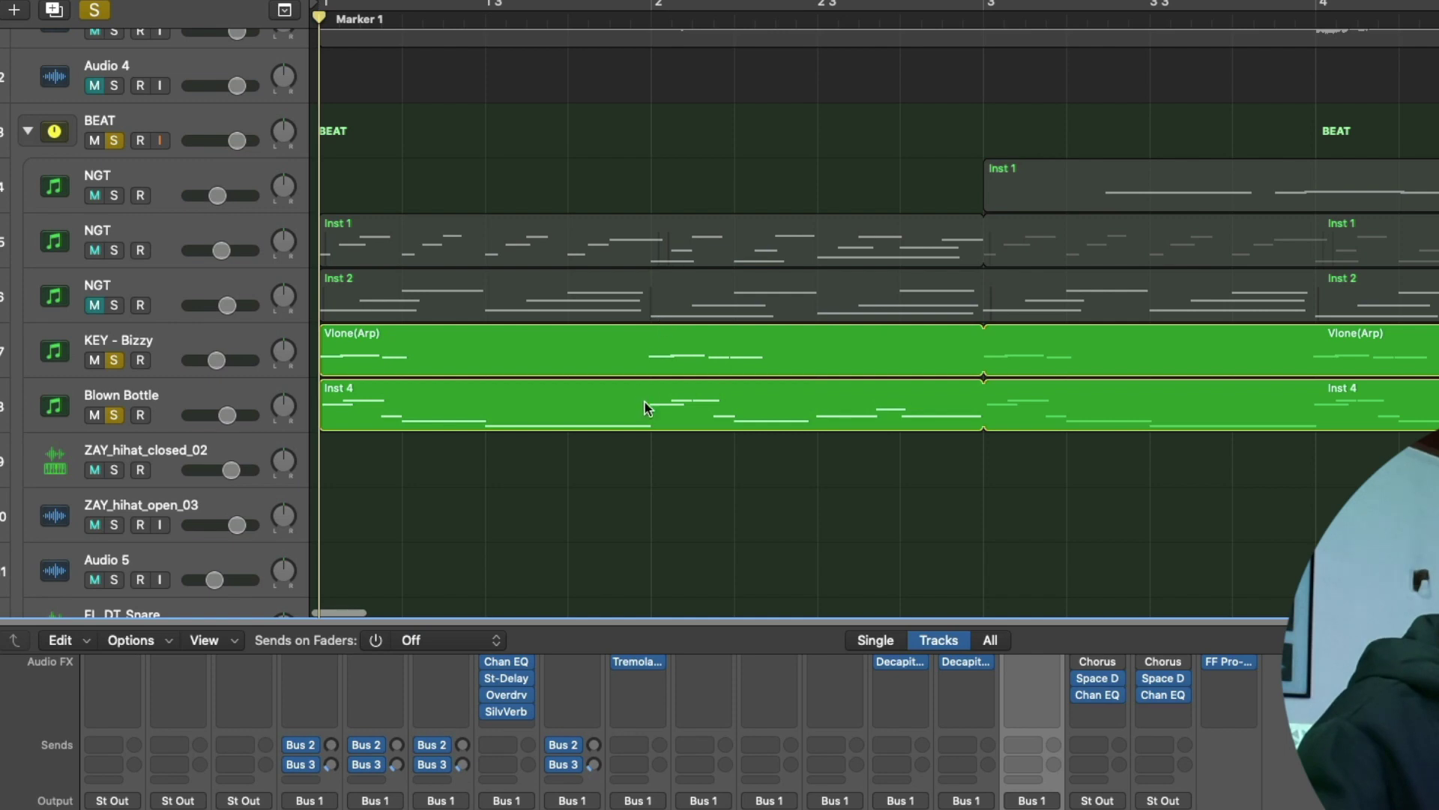
drag(387, 20, 319, 19)
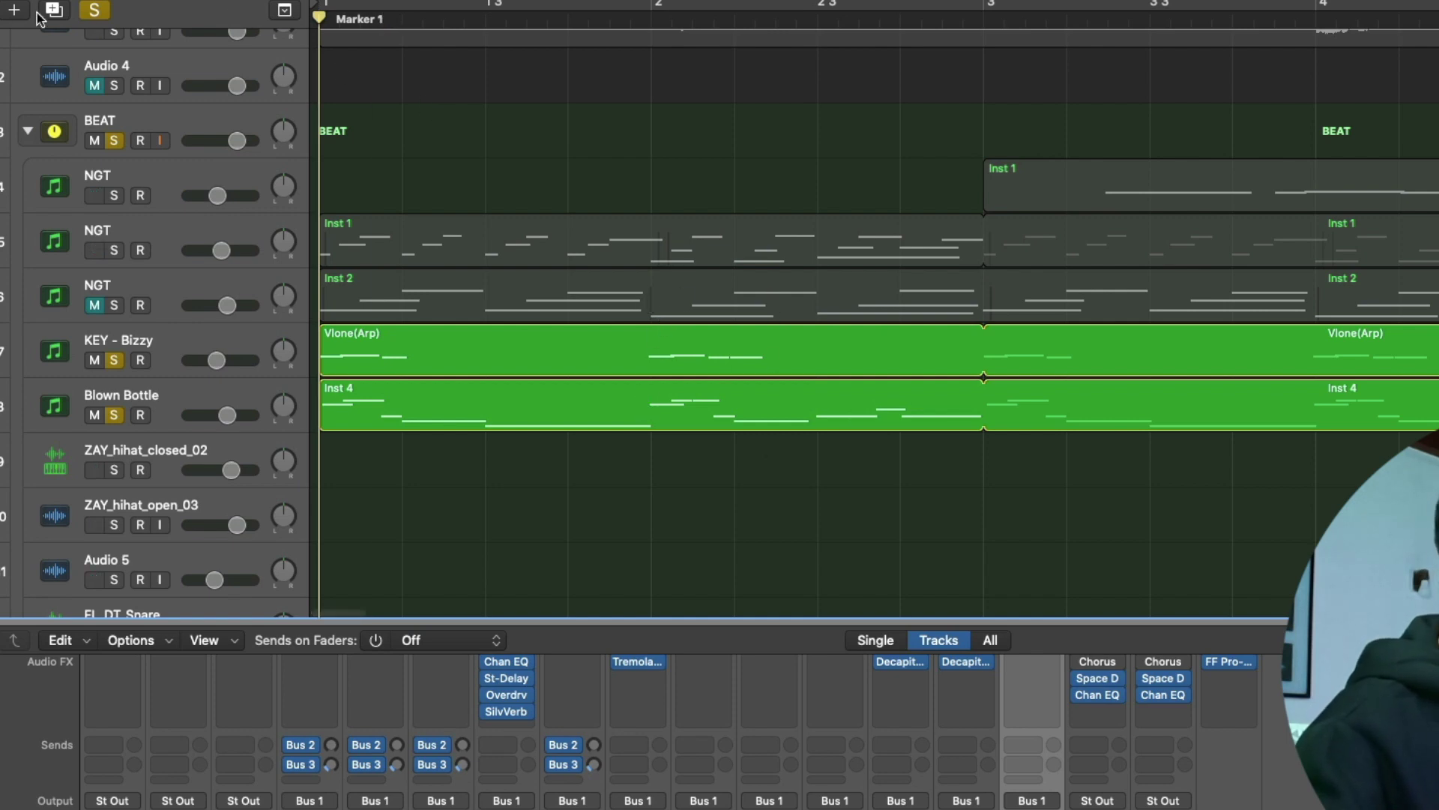
key(space)
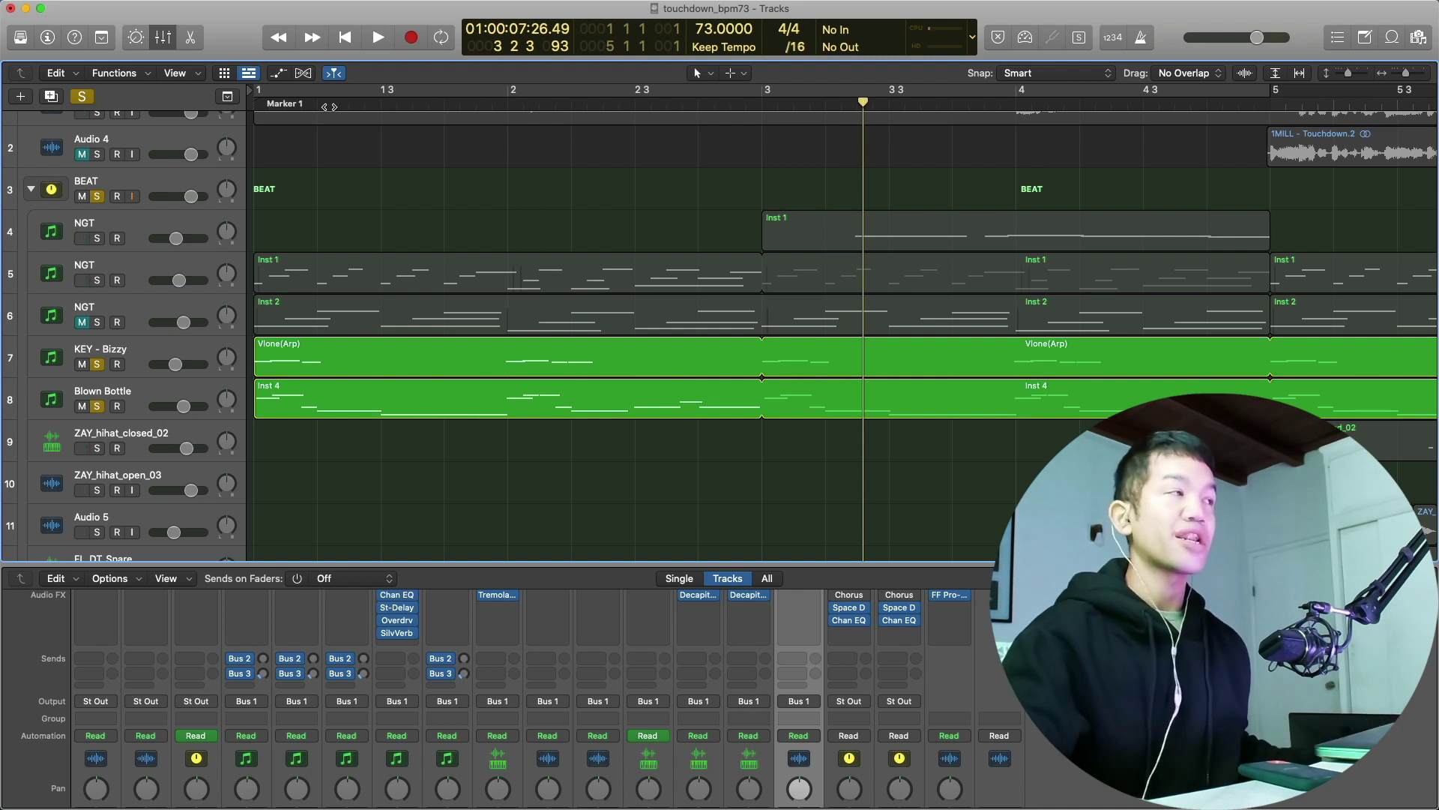
- Solo only the NGT tracks on rows 5 and 6 and play them from the start
alt+click(97, 322)
click(97, 281)
scroll(180, 225, right, 1)
scroll(318, 128, left, 1)
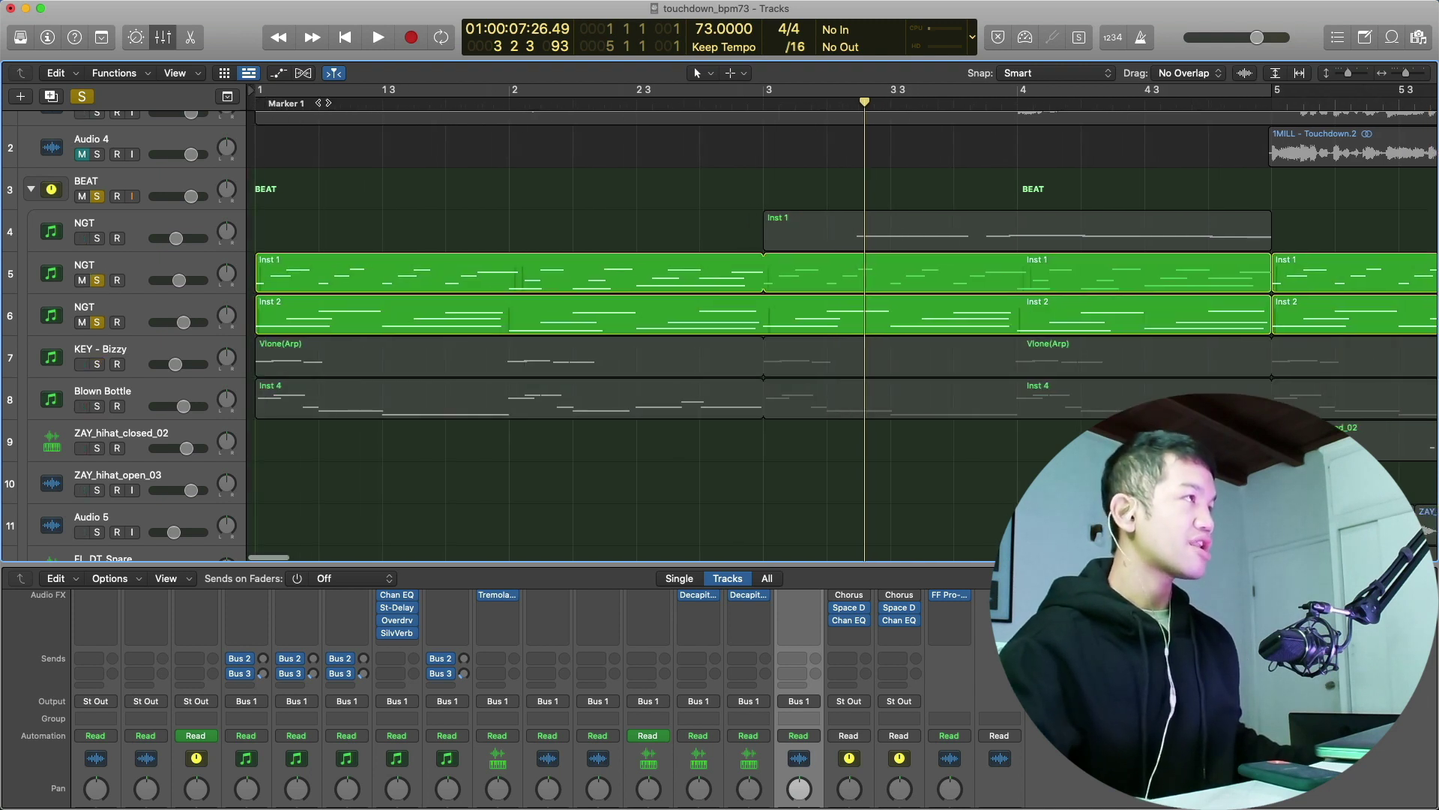
key(Return)
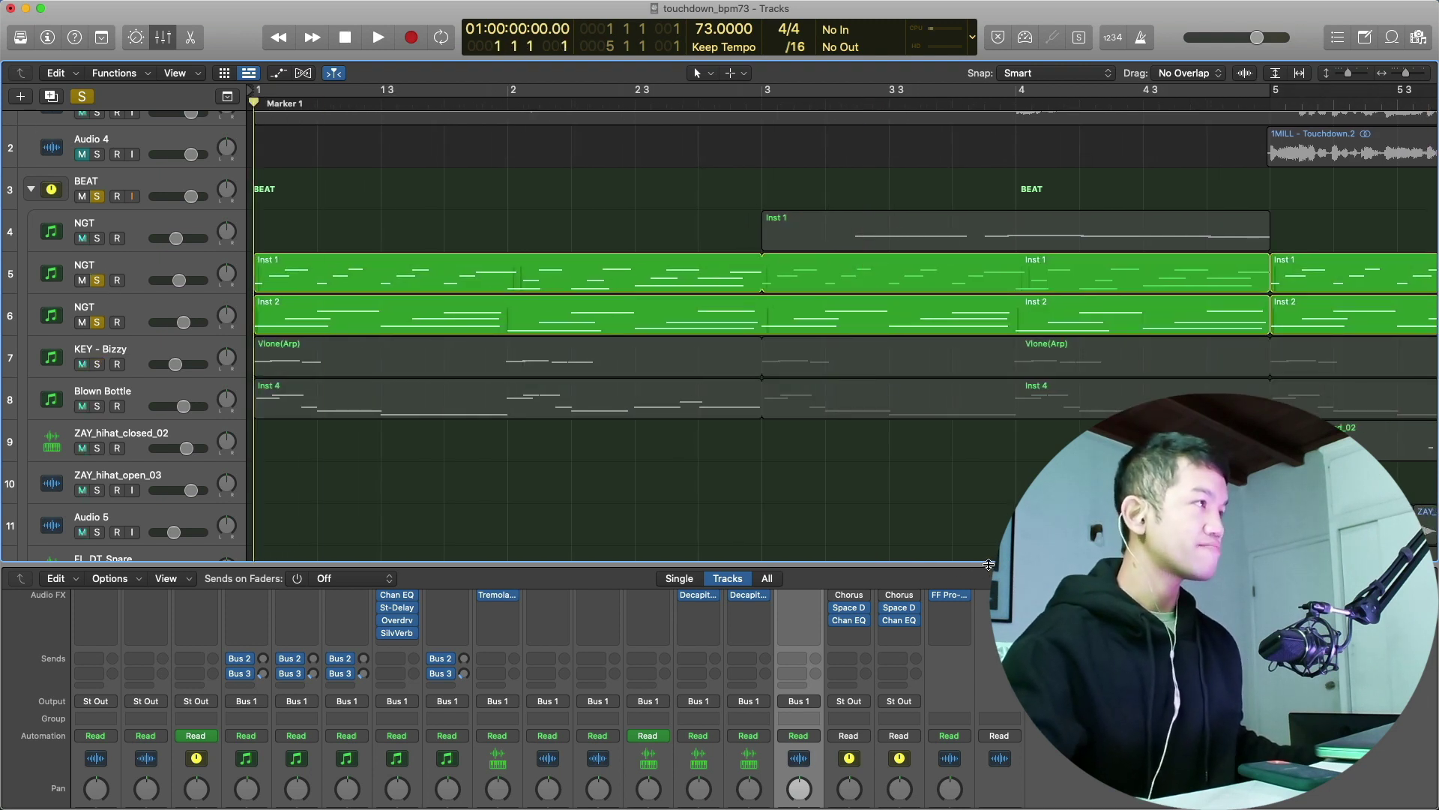
key(space)
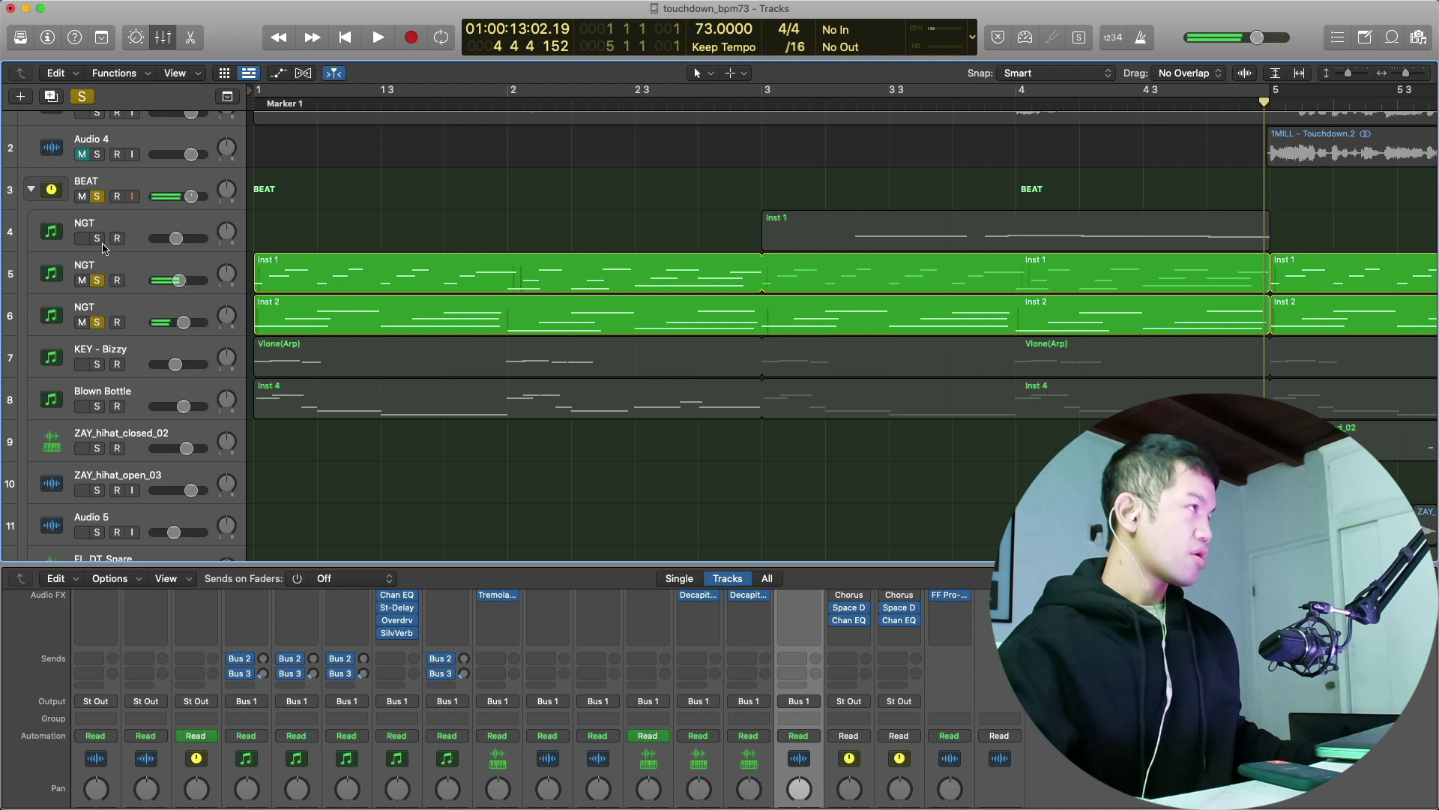
- Add the NGT track on row 4 to the soloed tracks and play the section from bar 3
click(96, 238)
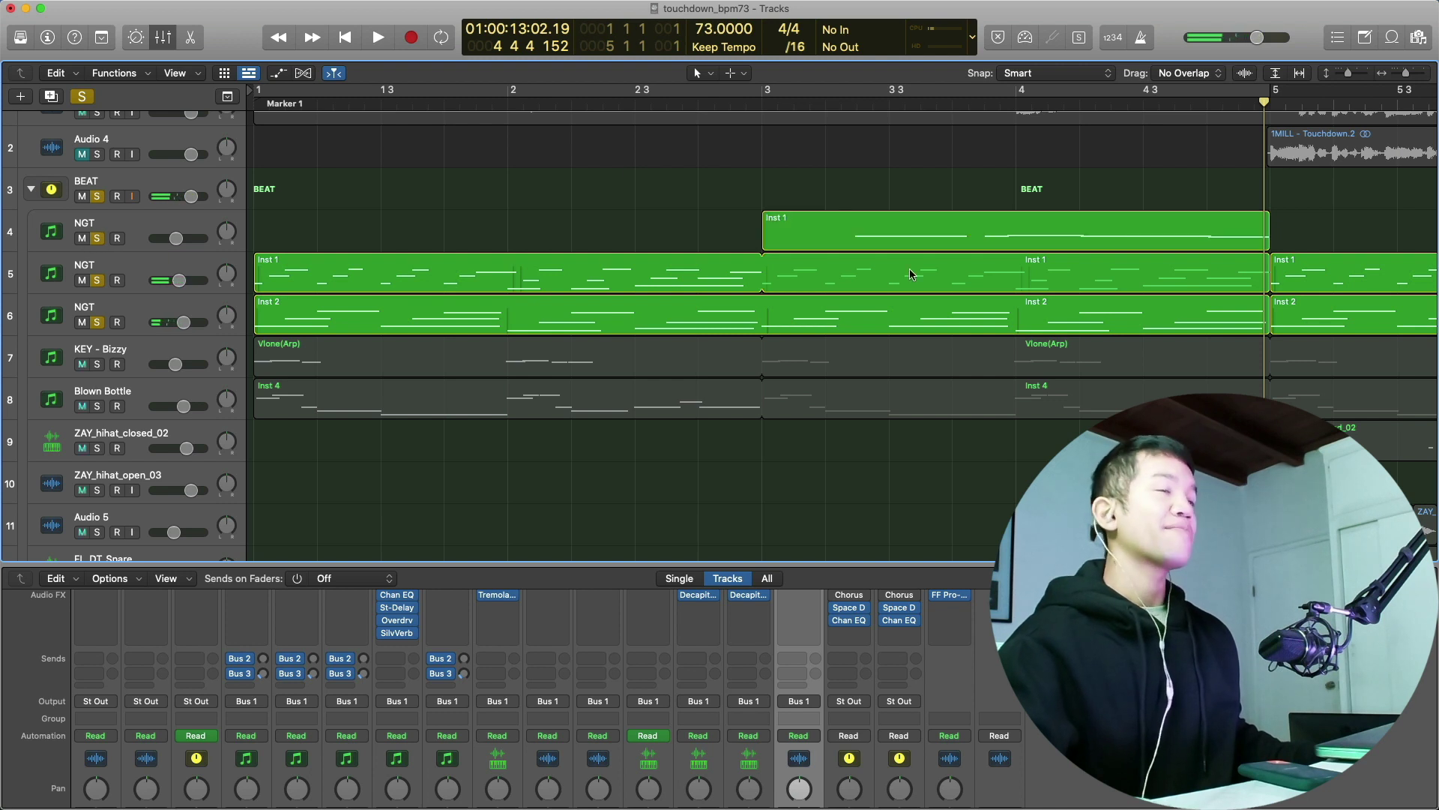
click(763, 96)
key(c)
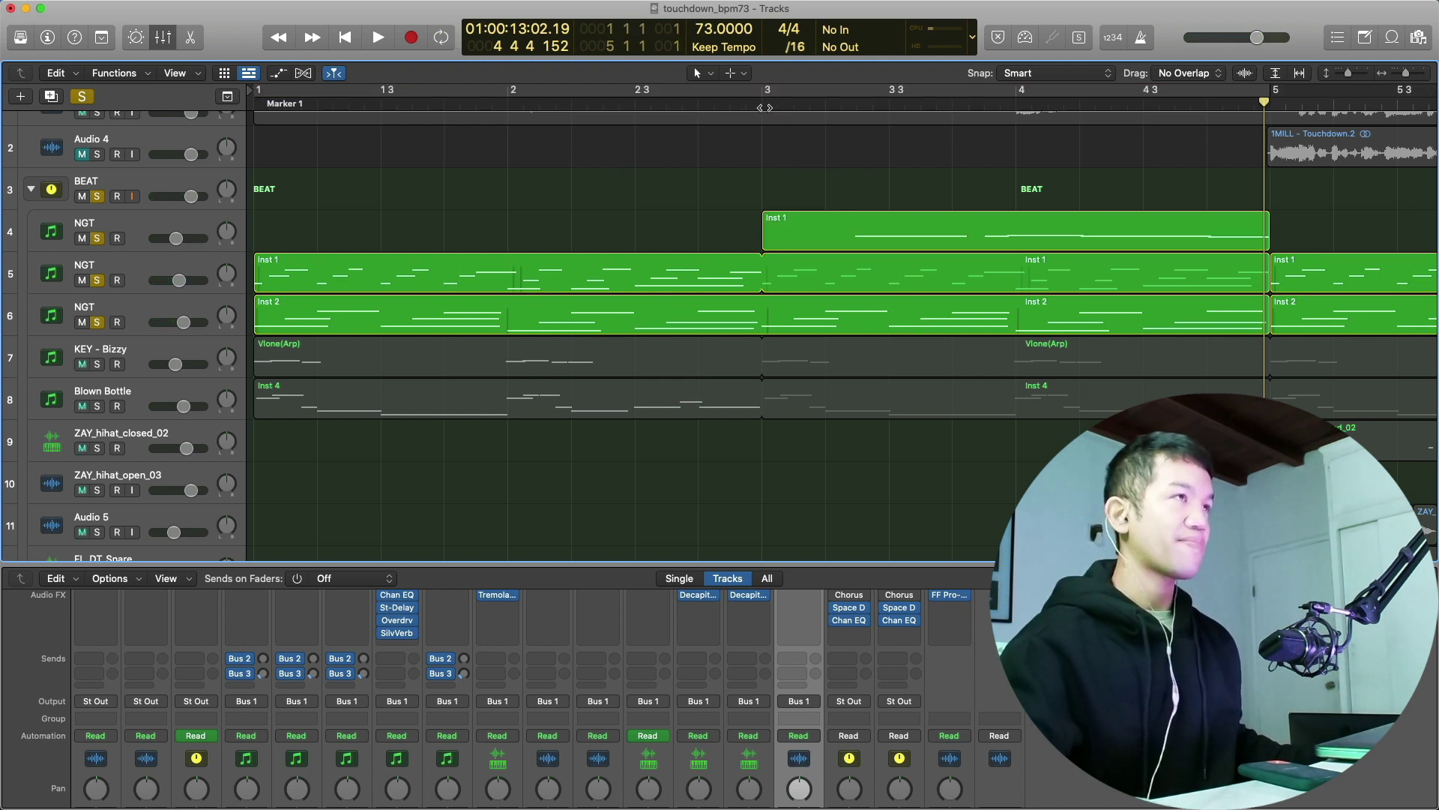
click(763, 98)
key(space)
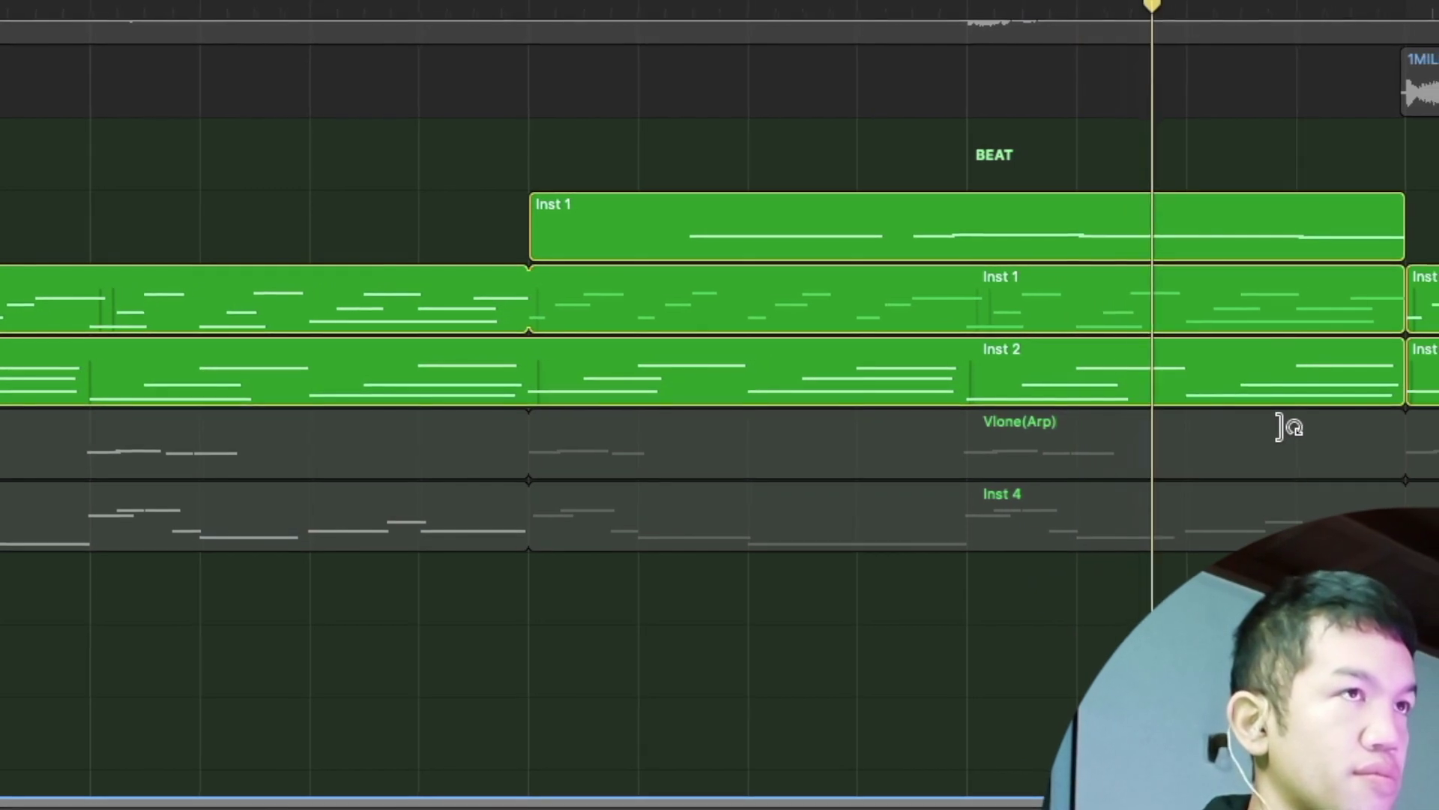
key(space)
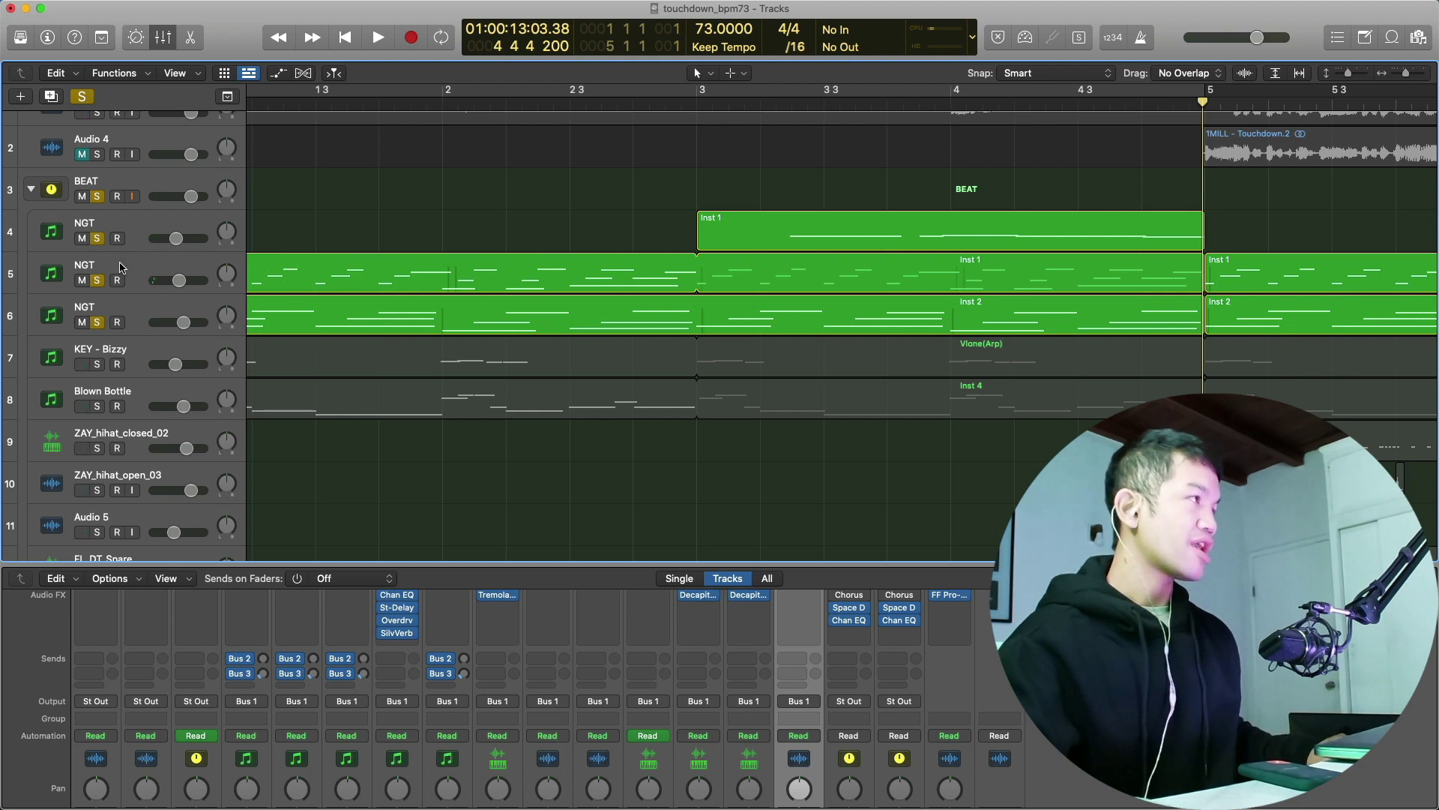
- Open Omnisphere on the row 5 NGT track, filter its patches to Guitars, and choose Flamenco Guitar a
click(120, 267)
scroll(308, 700, up, 4)
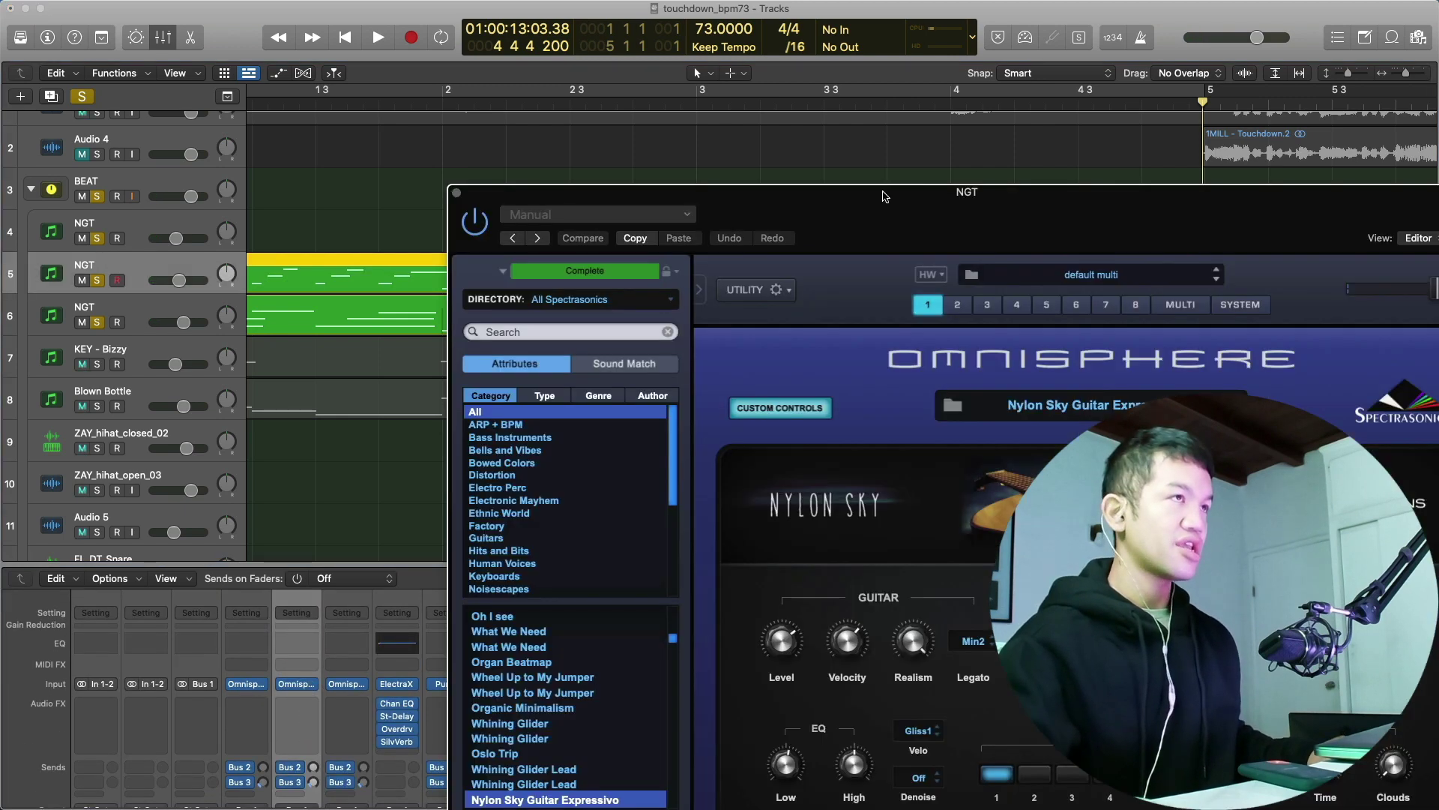
drag(880, 194, 660, 92)
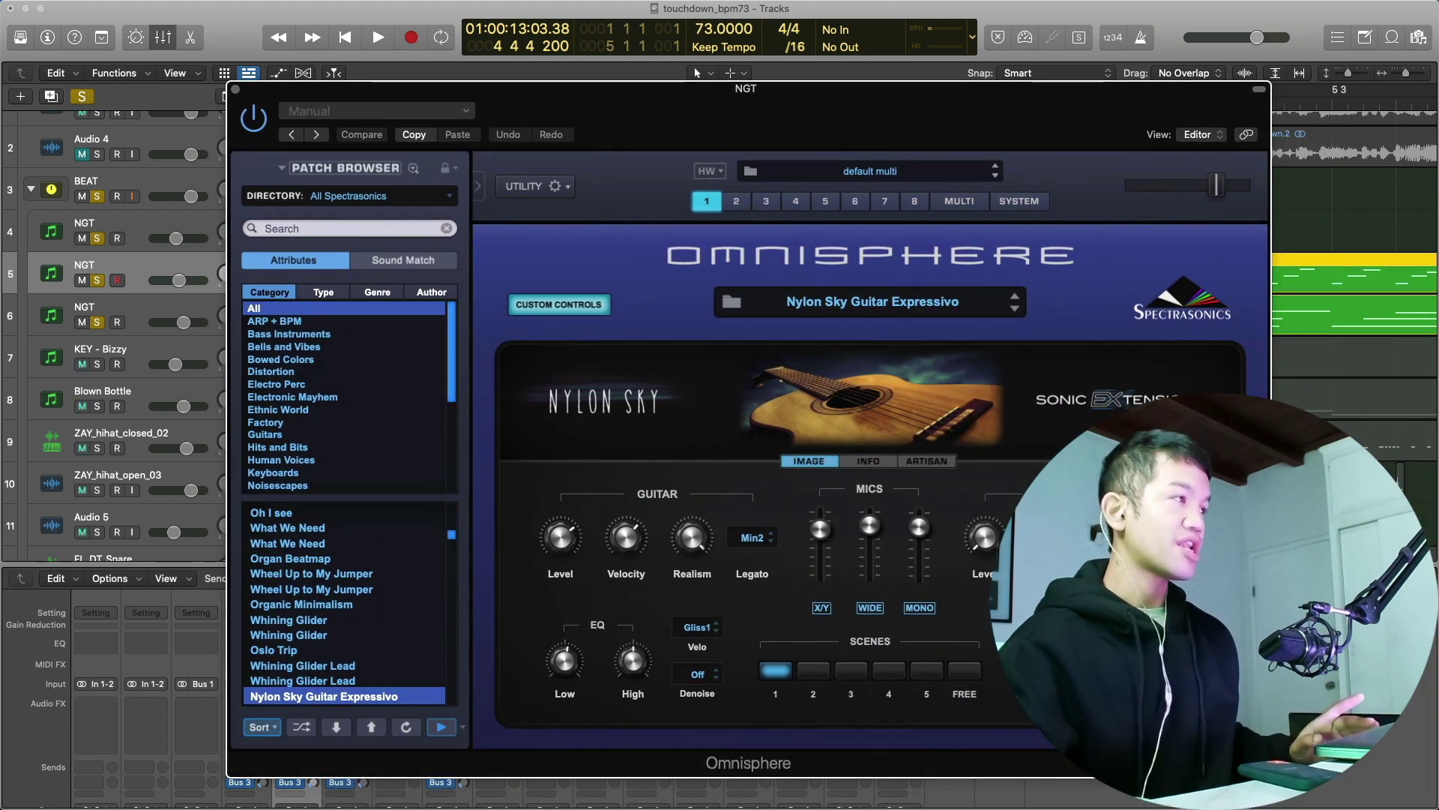
click(297, 435)
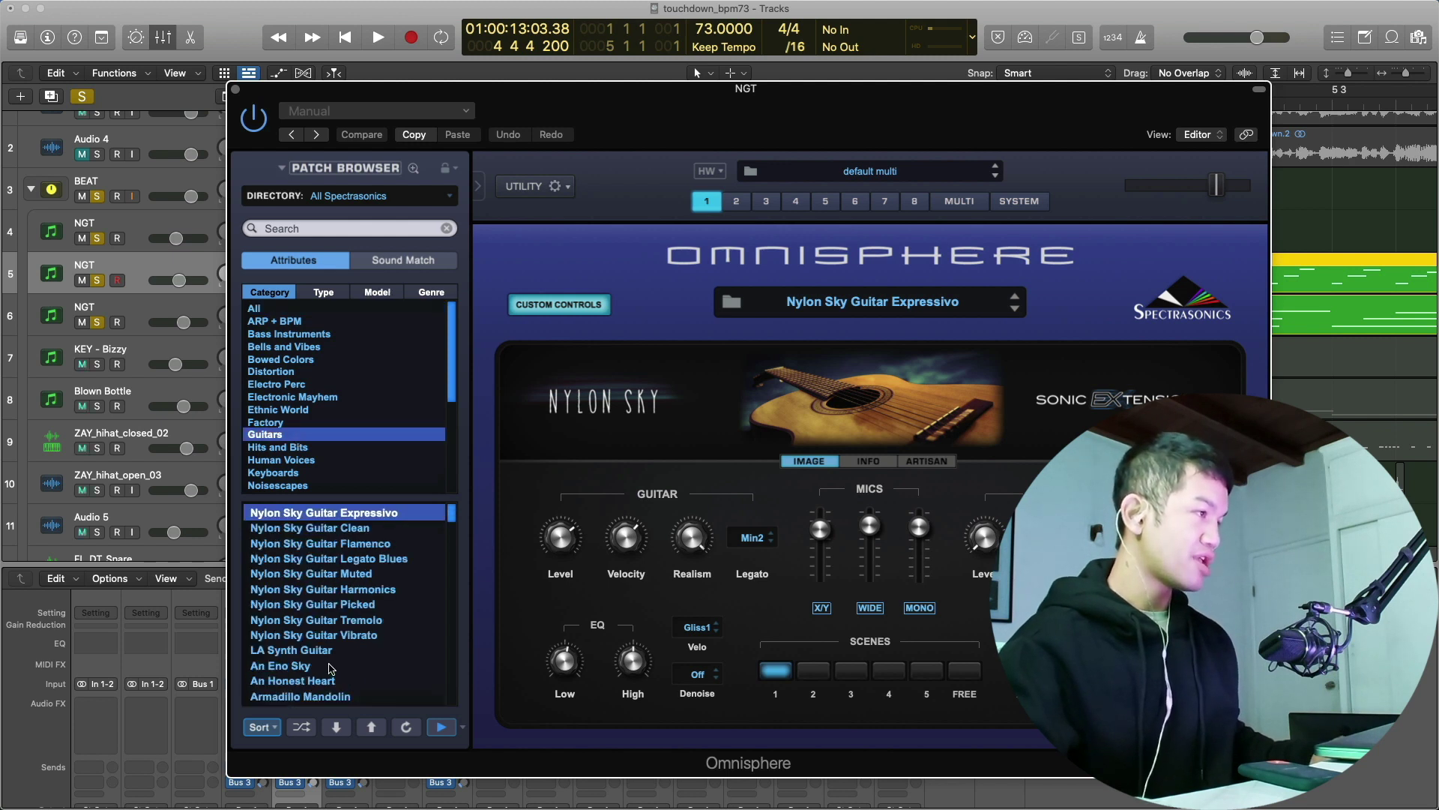
scroll(332, 668, down, 4)
scroll(307, 662, down, 10)
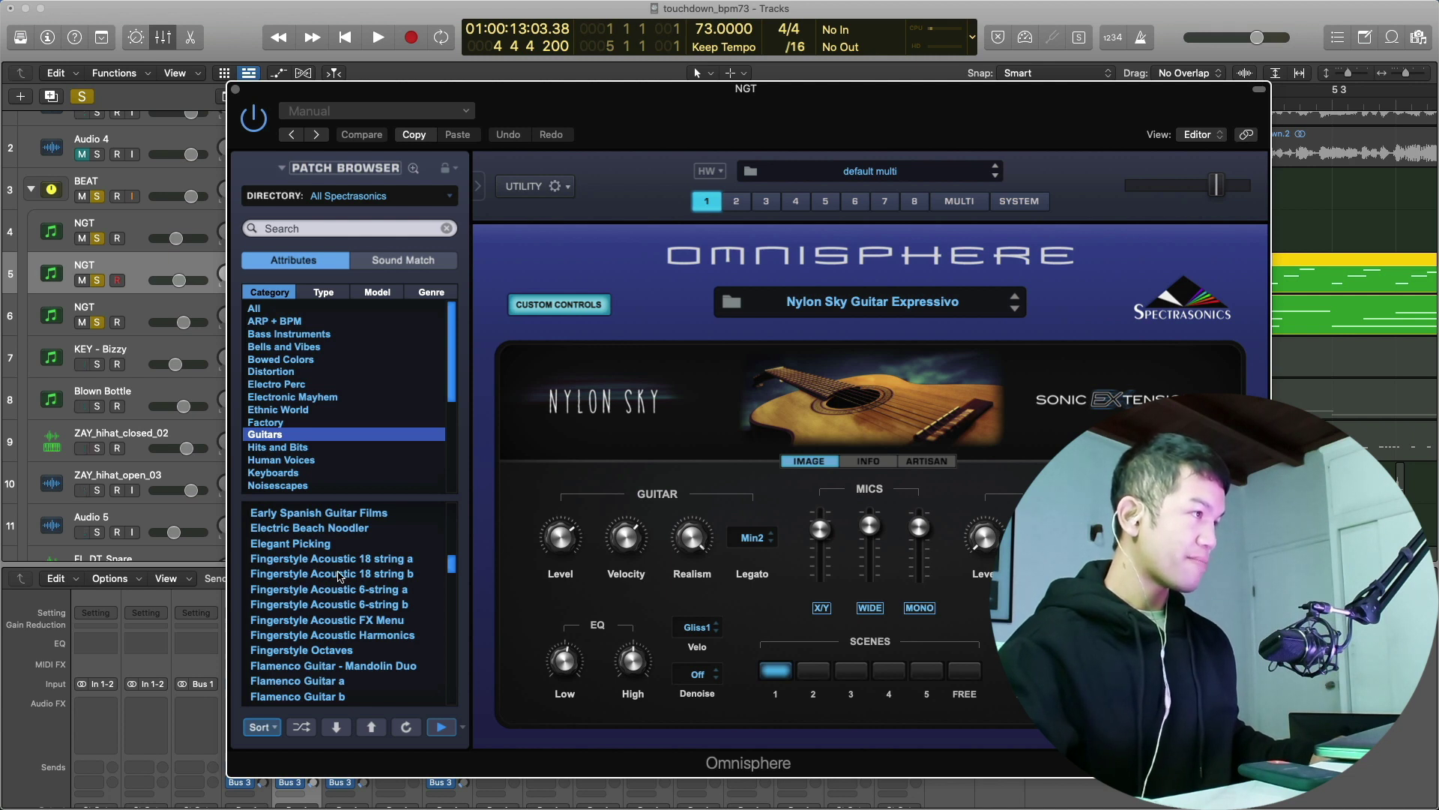
click(308, 681)
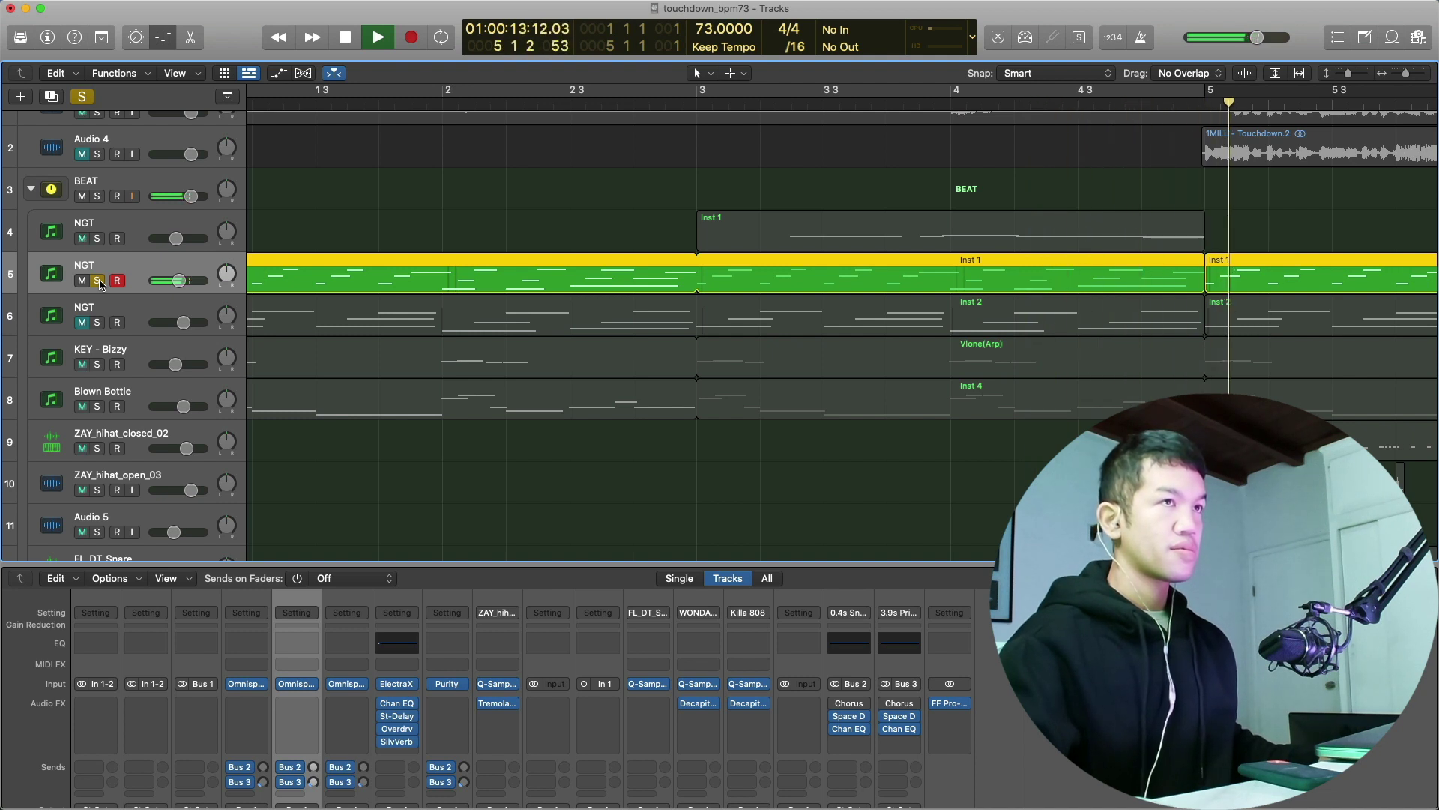
- Stop playback and replace the row 5 NGT track's Omnisphere instrument with Kontakt 5 in stereo
key(space)
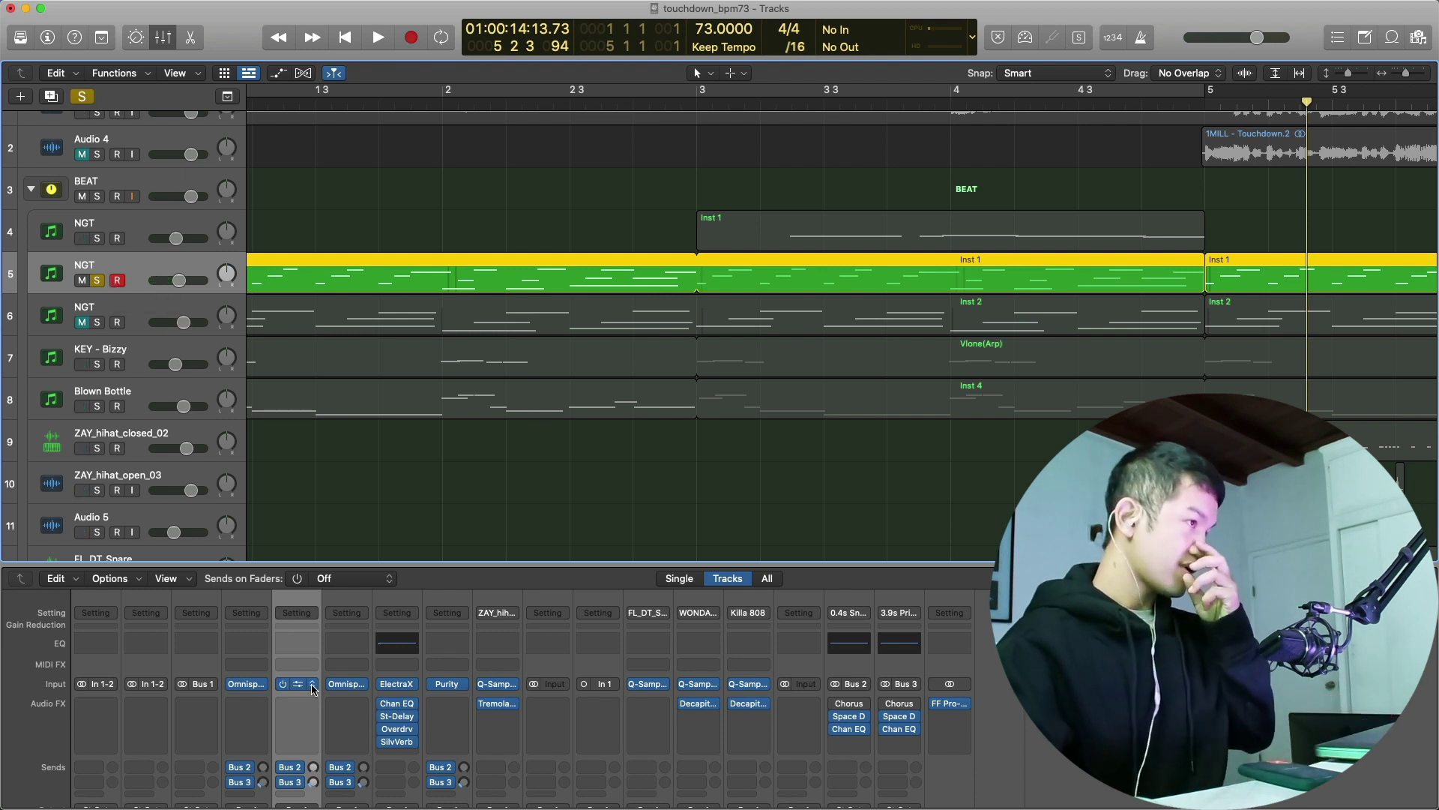
click(314, 687)
mouse_move(470, 404)
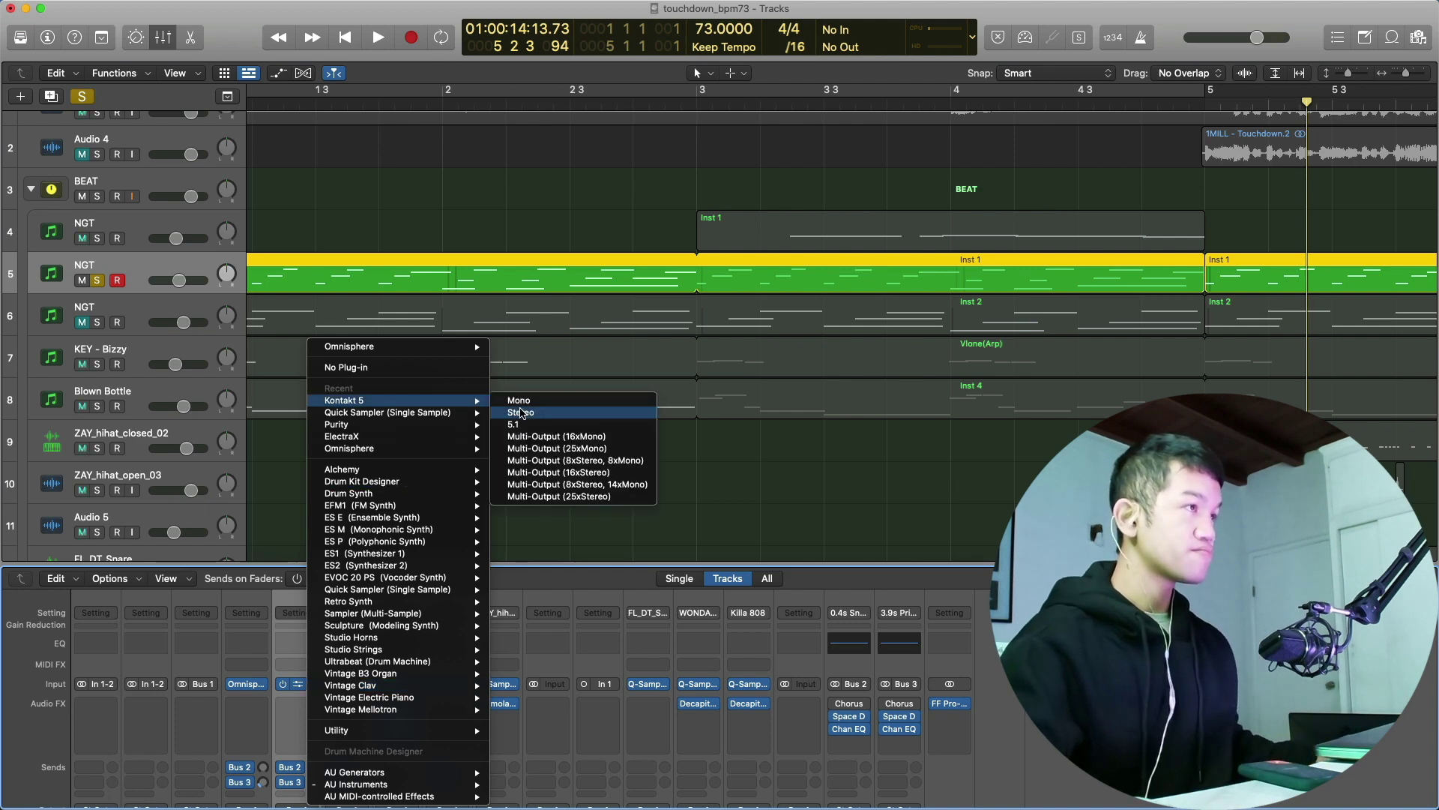
click(521, 412)
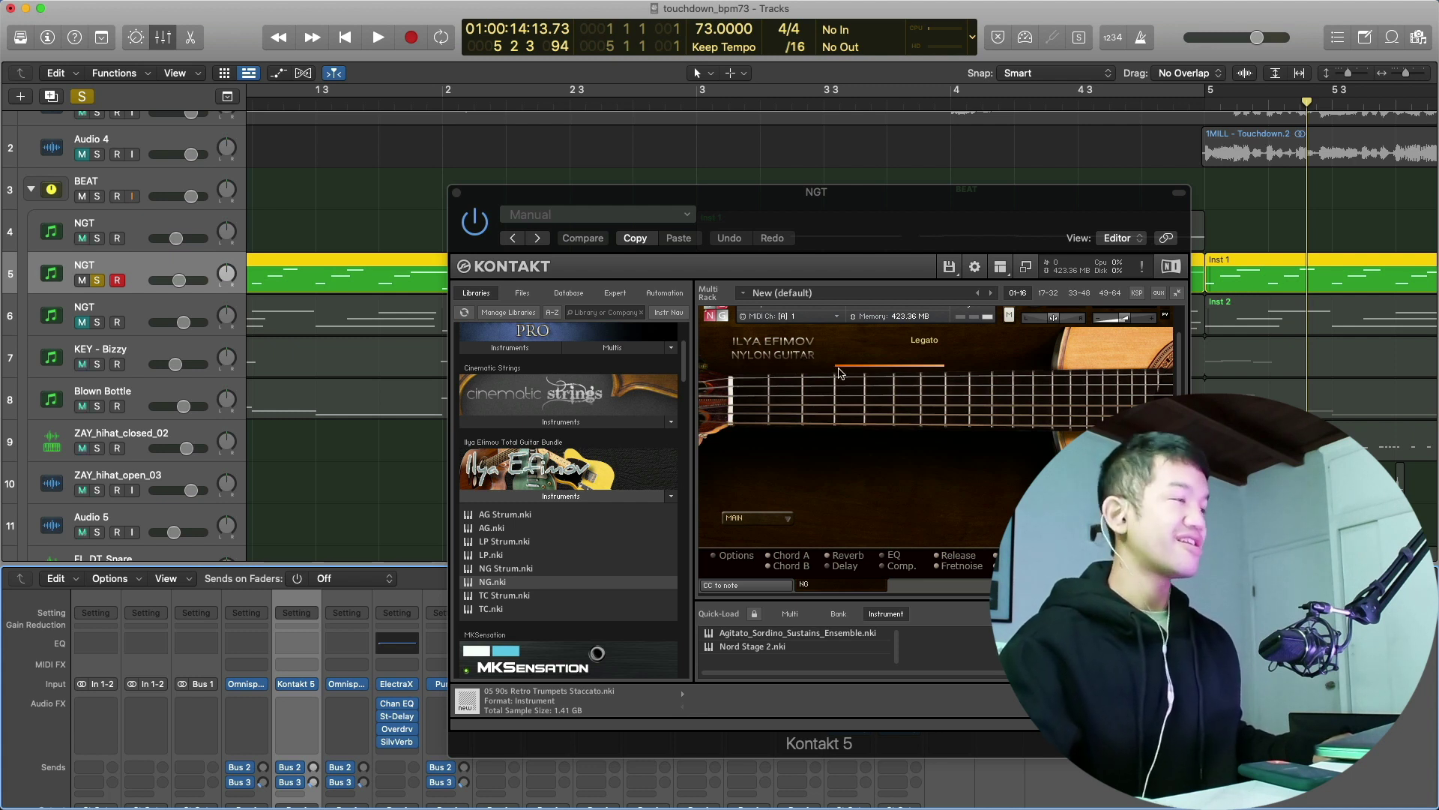
- Enable cycle playback for bars 1 to 5 and play the soloed track through Kontakt's nylon guitar
click(432, 90)
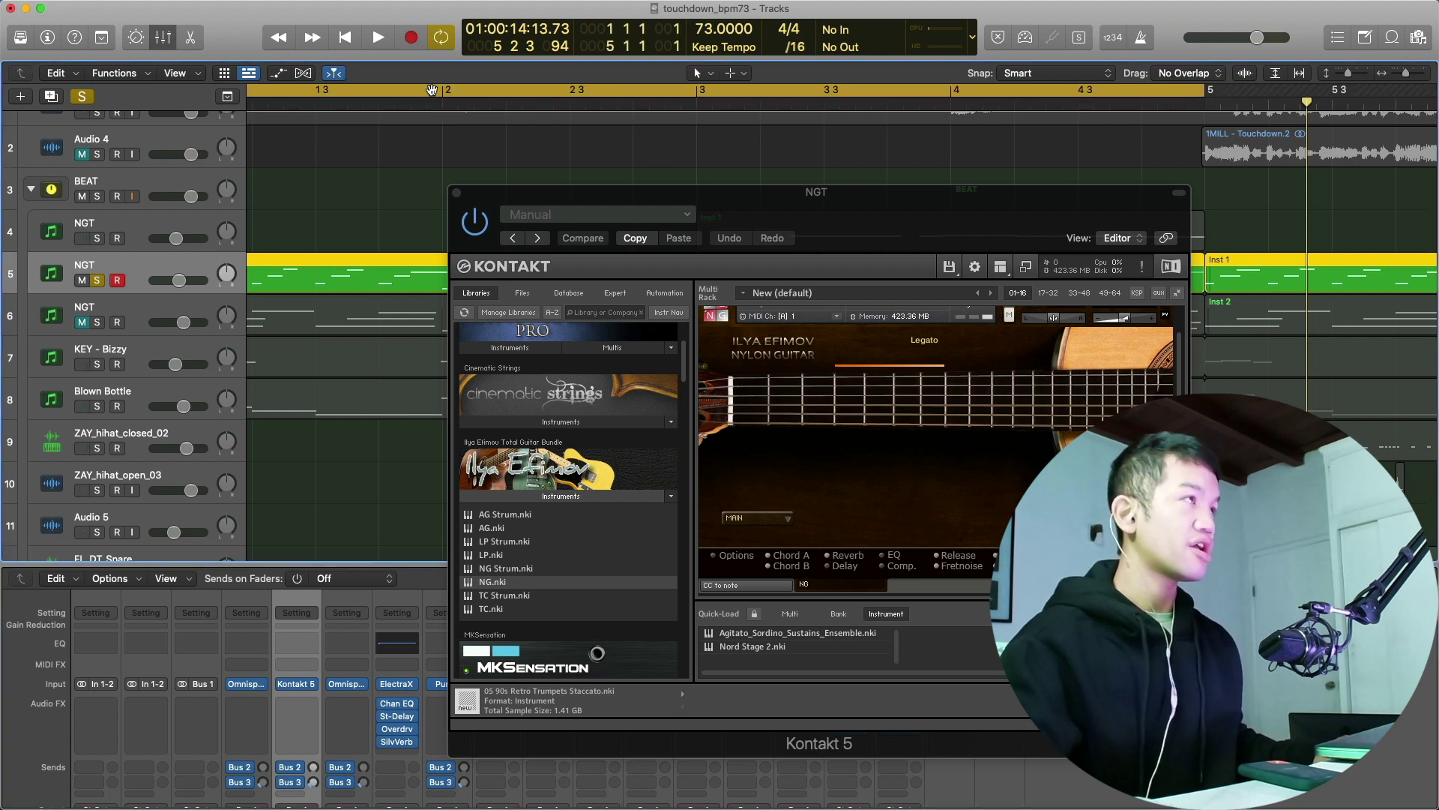
key(space)
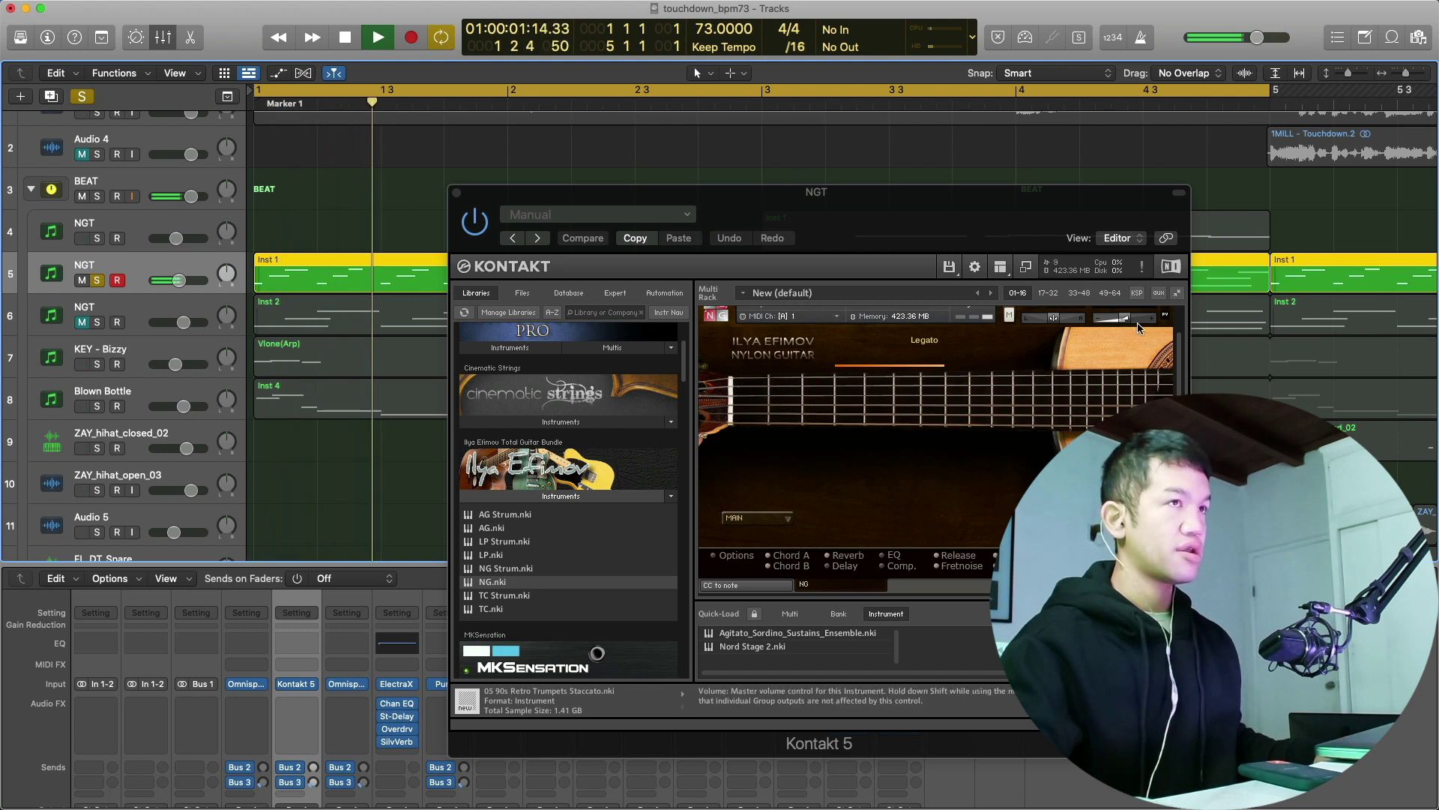
- Raise the nylon guitar's volume in Kontakt during playback, stop playback, and close the instrument window
click(1137, 319)
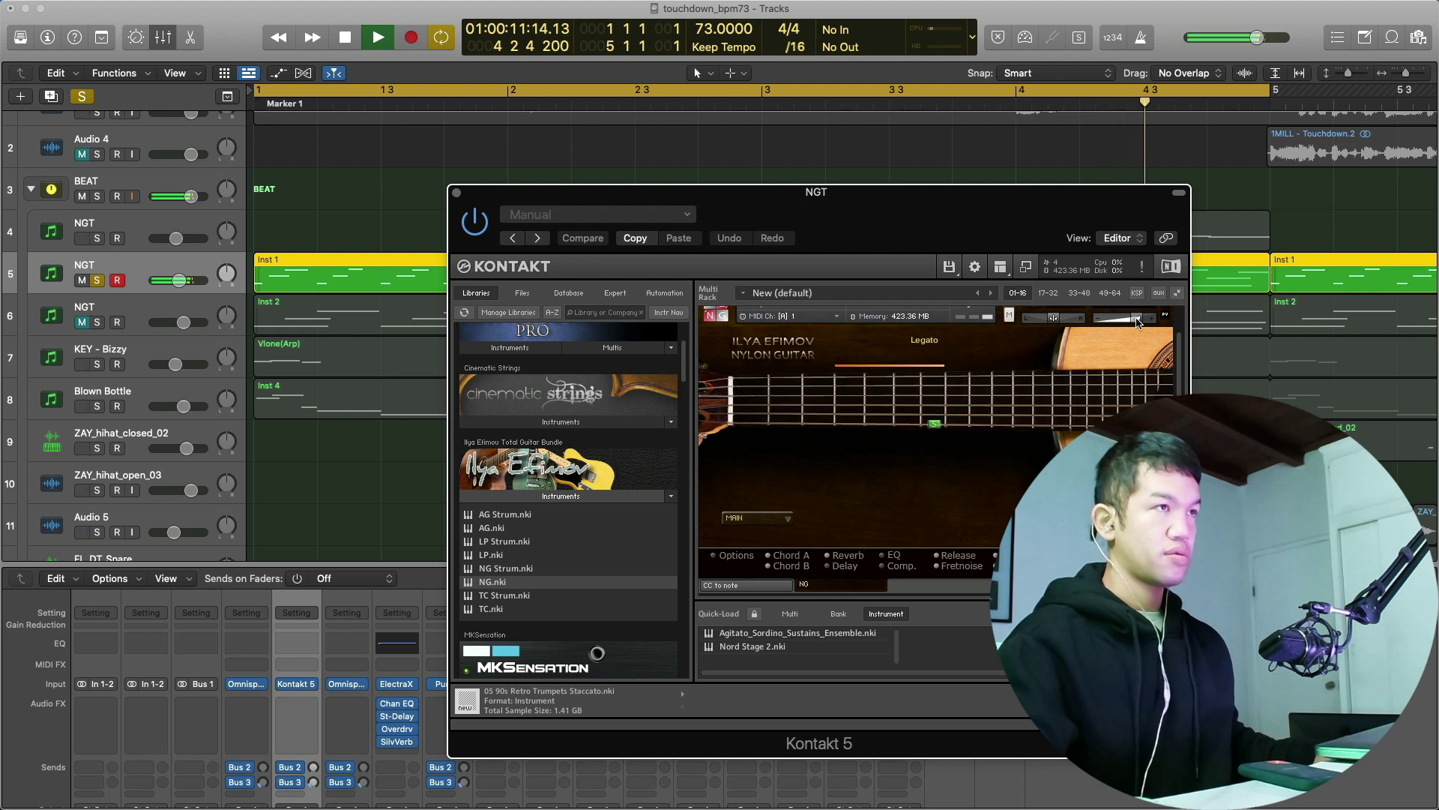
key(space)
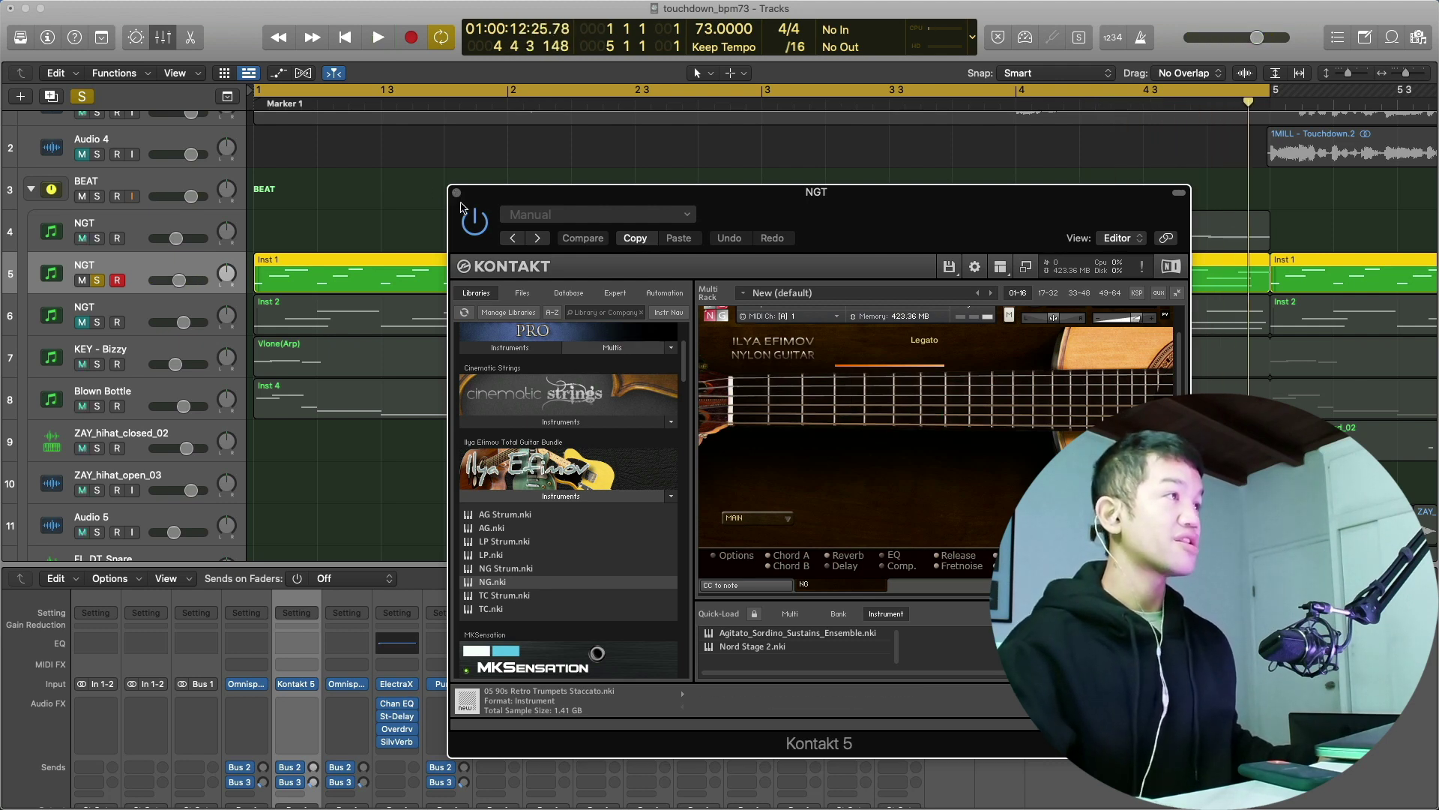
click(456, 193)
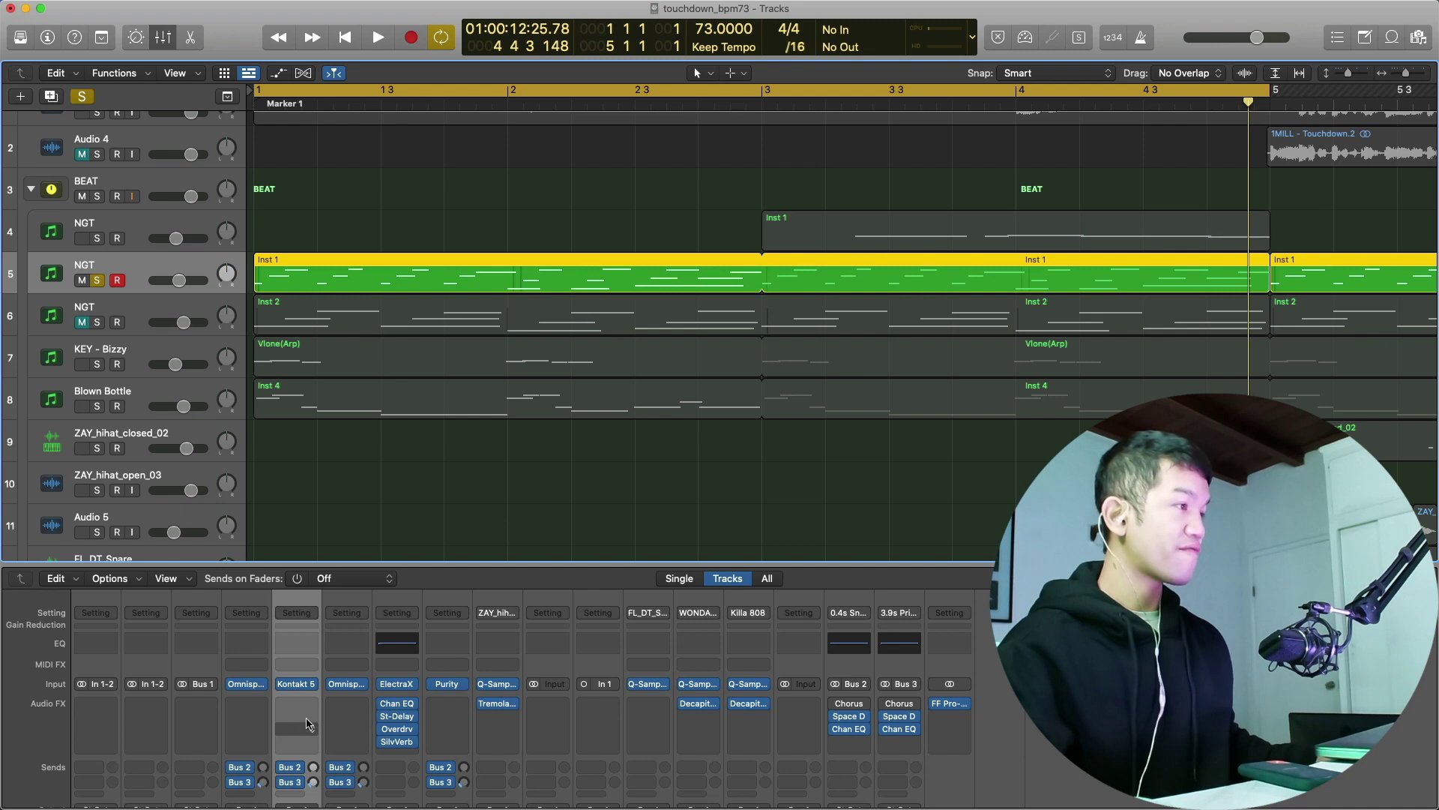
- Replace Omnisphere on the NGT tracks in rows 4 and 6 with copies of the row 5 track's Kontakt 5 instrument
click(263, 688)
click(315, 369)
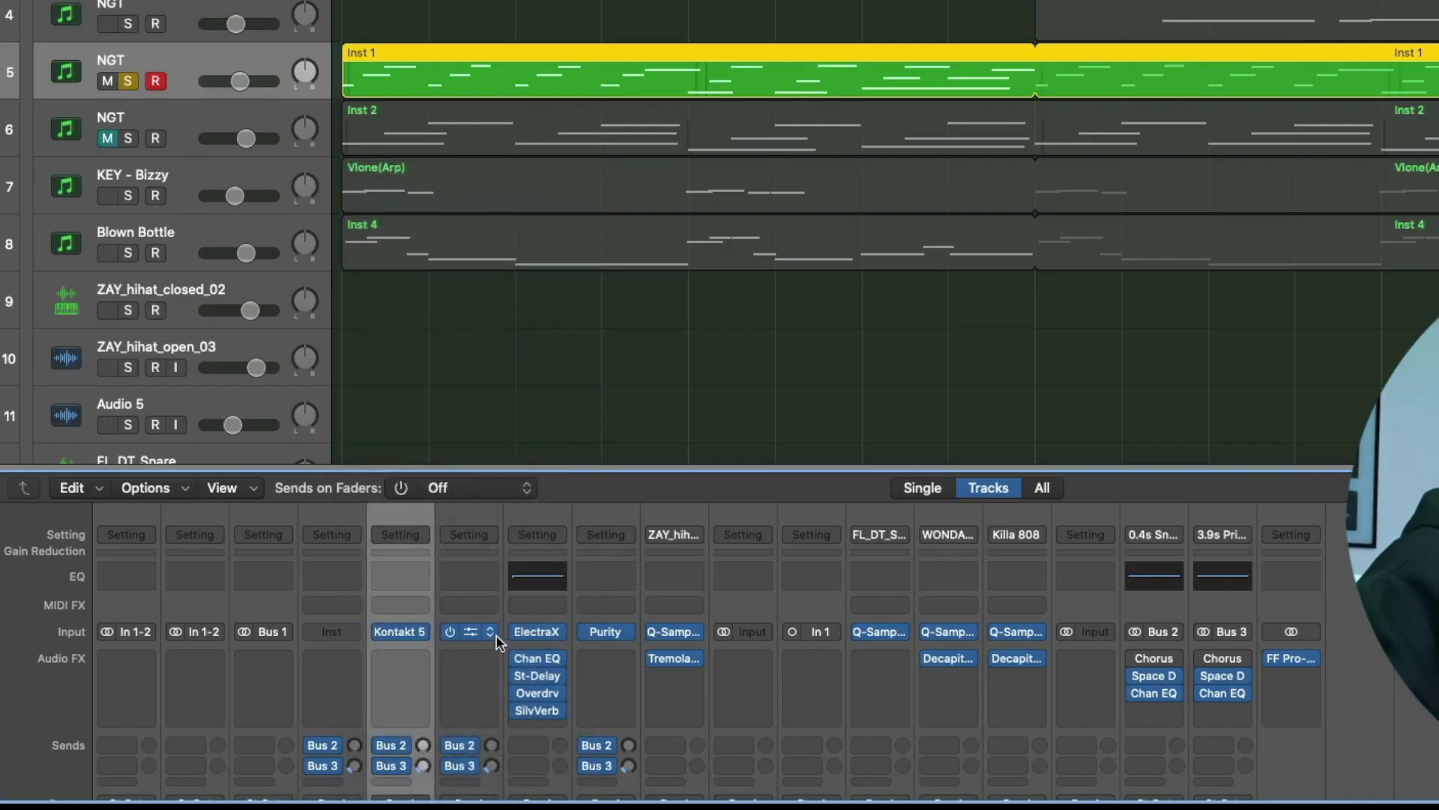
click(492, 634)
click(545, 197)
drag(398, 639, 326, 642)
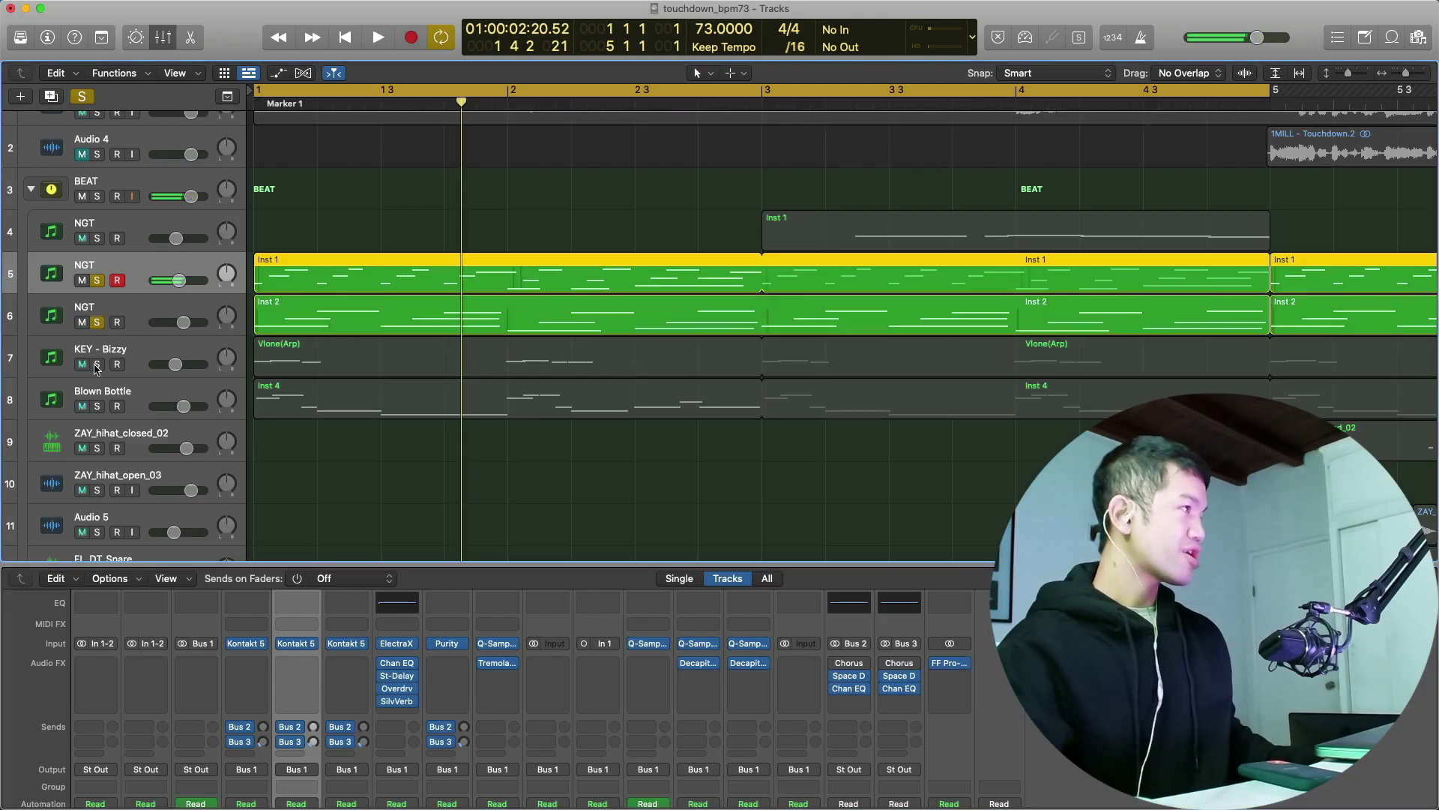
- Add KEY - Bizzy, Blown Bottle, and the row 4 NGT track to the solos and play all the melodic layers together
click(97, 364)
click(97, 406)
key(space)
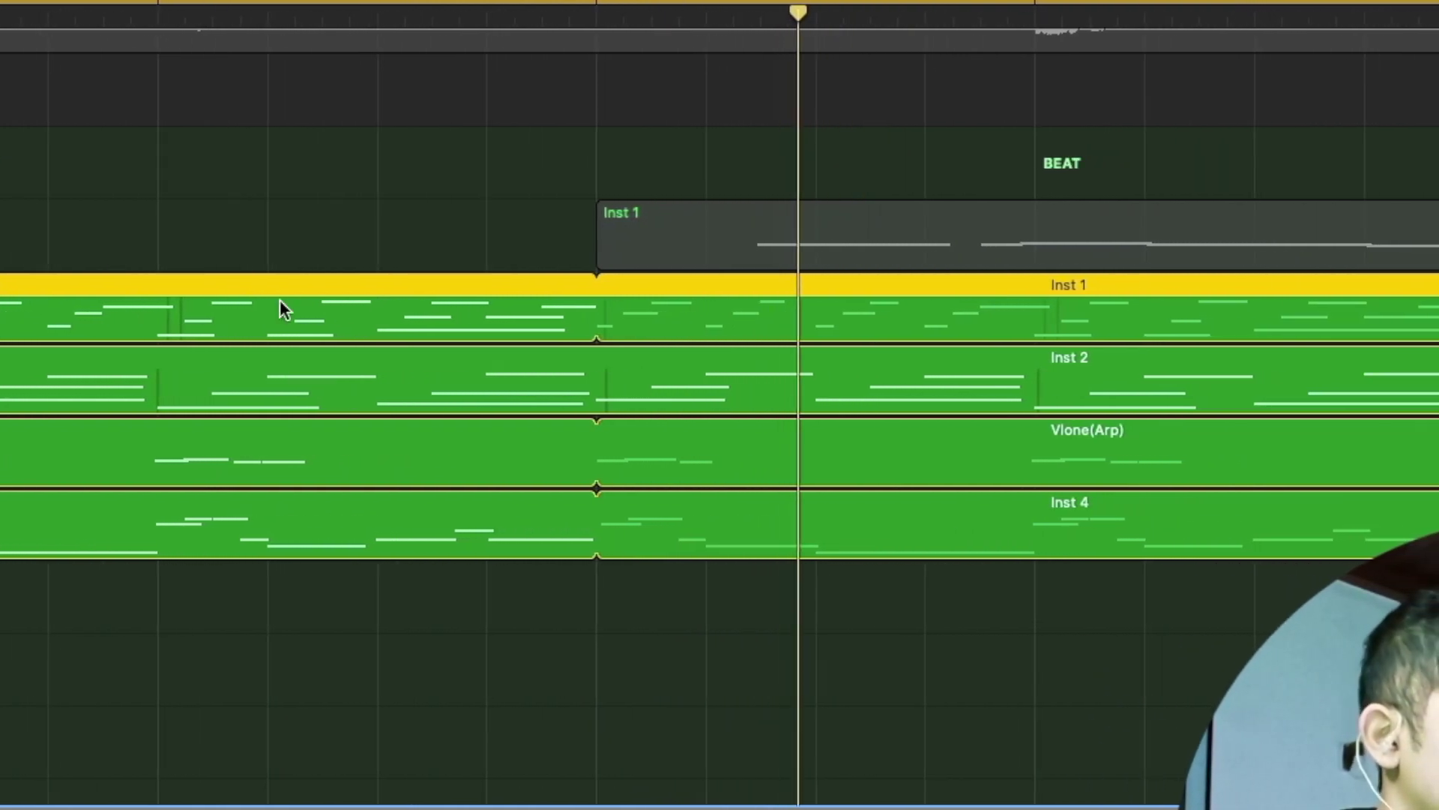
key(m)
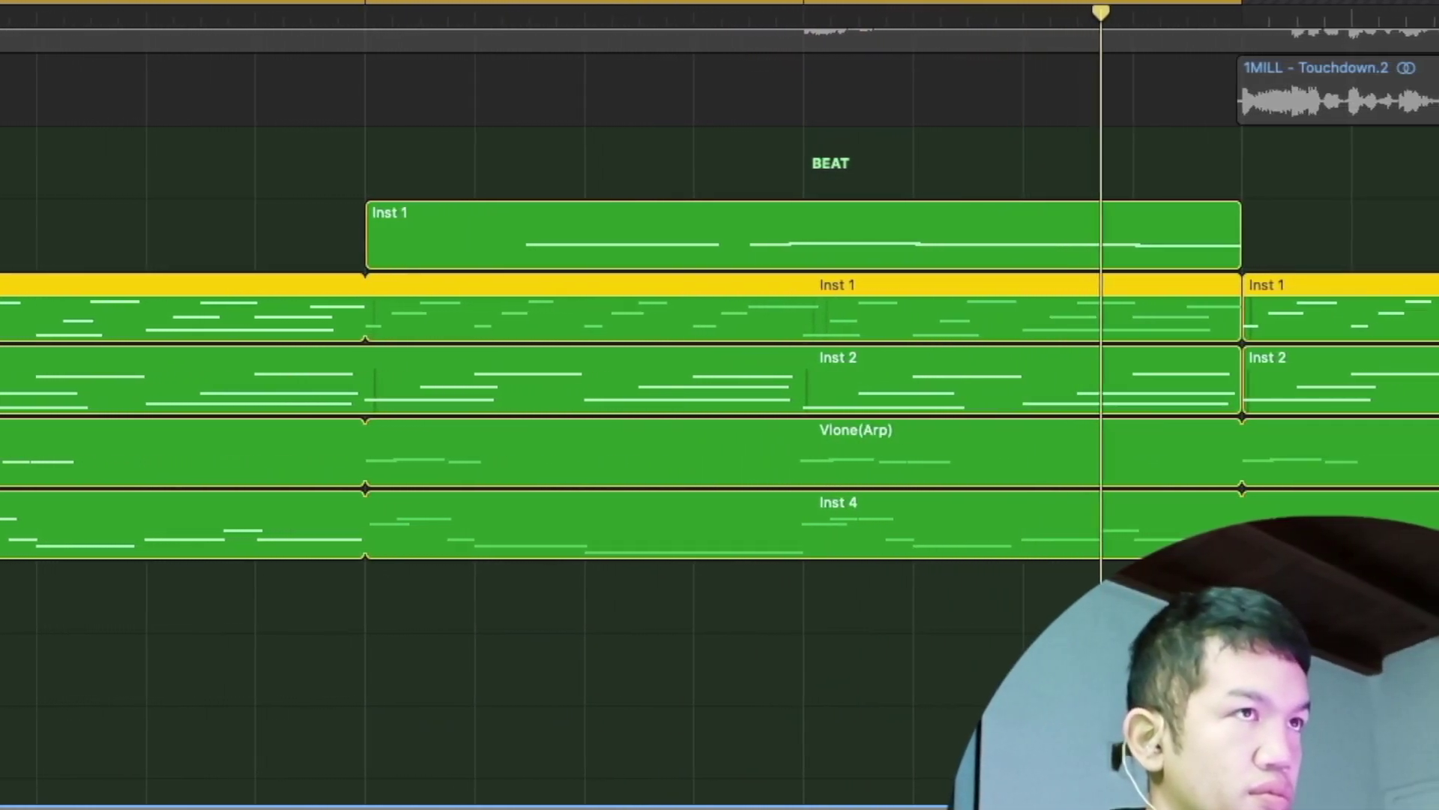
key(space)
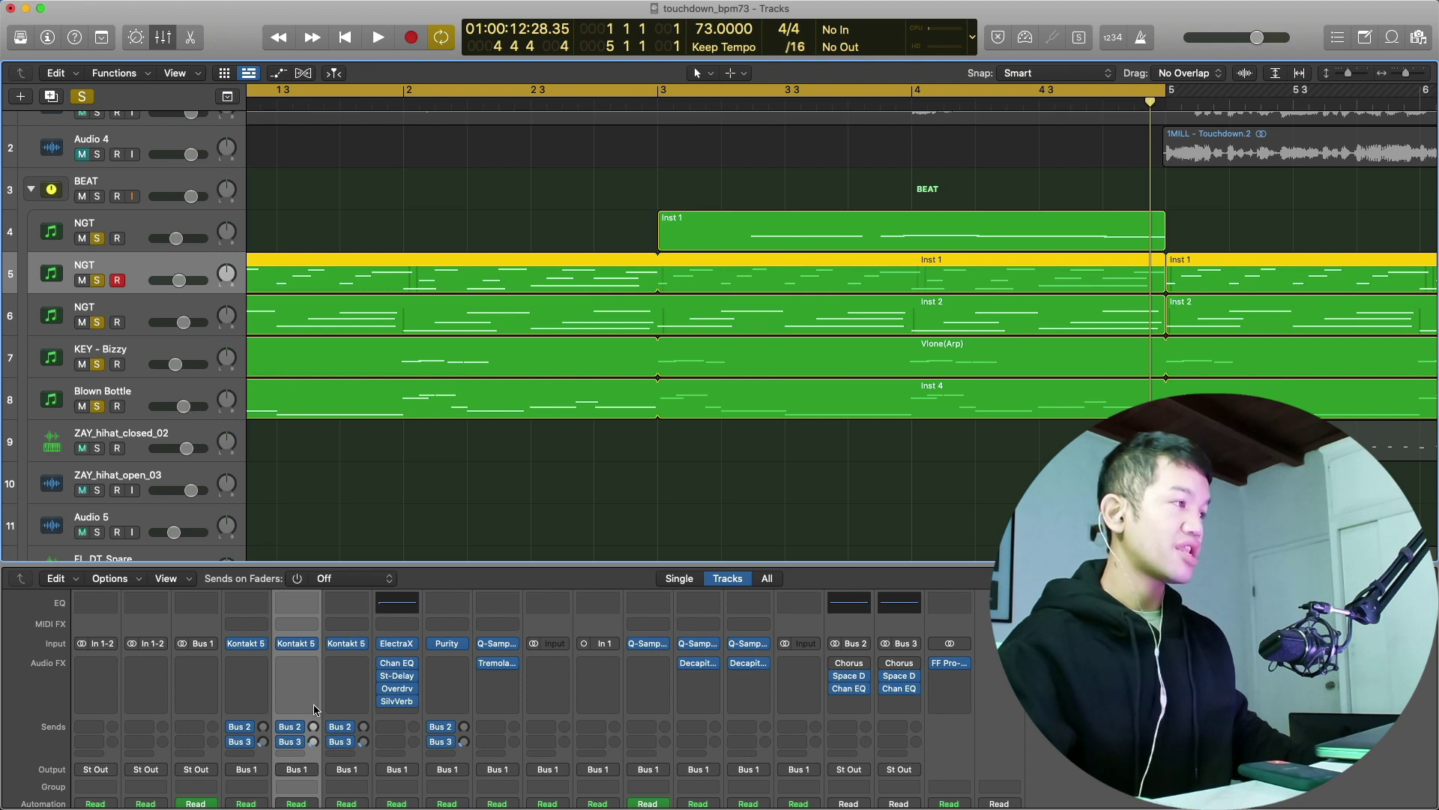
- Add a Channel EQ to the row 5 NGT track with a low cut at about 175 Hz and adjust a mid band during playback
click(306, 665)
click(297, 605)
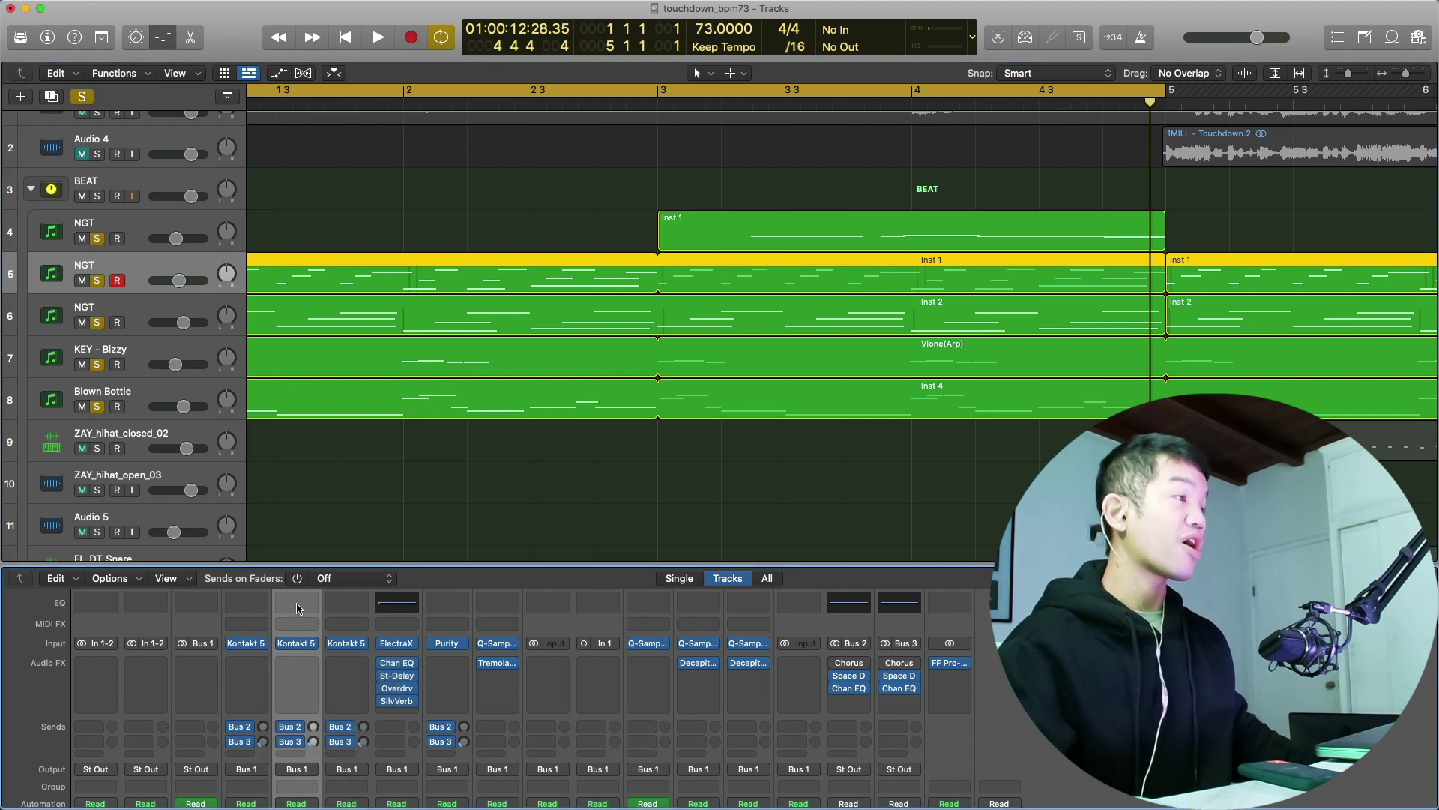
click(297, 605)
drag(488, 399, 712, 424)
key(space)
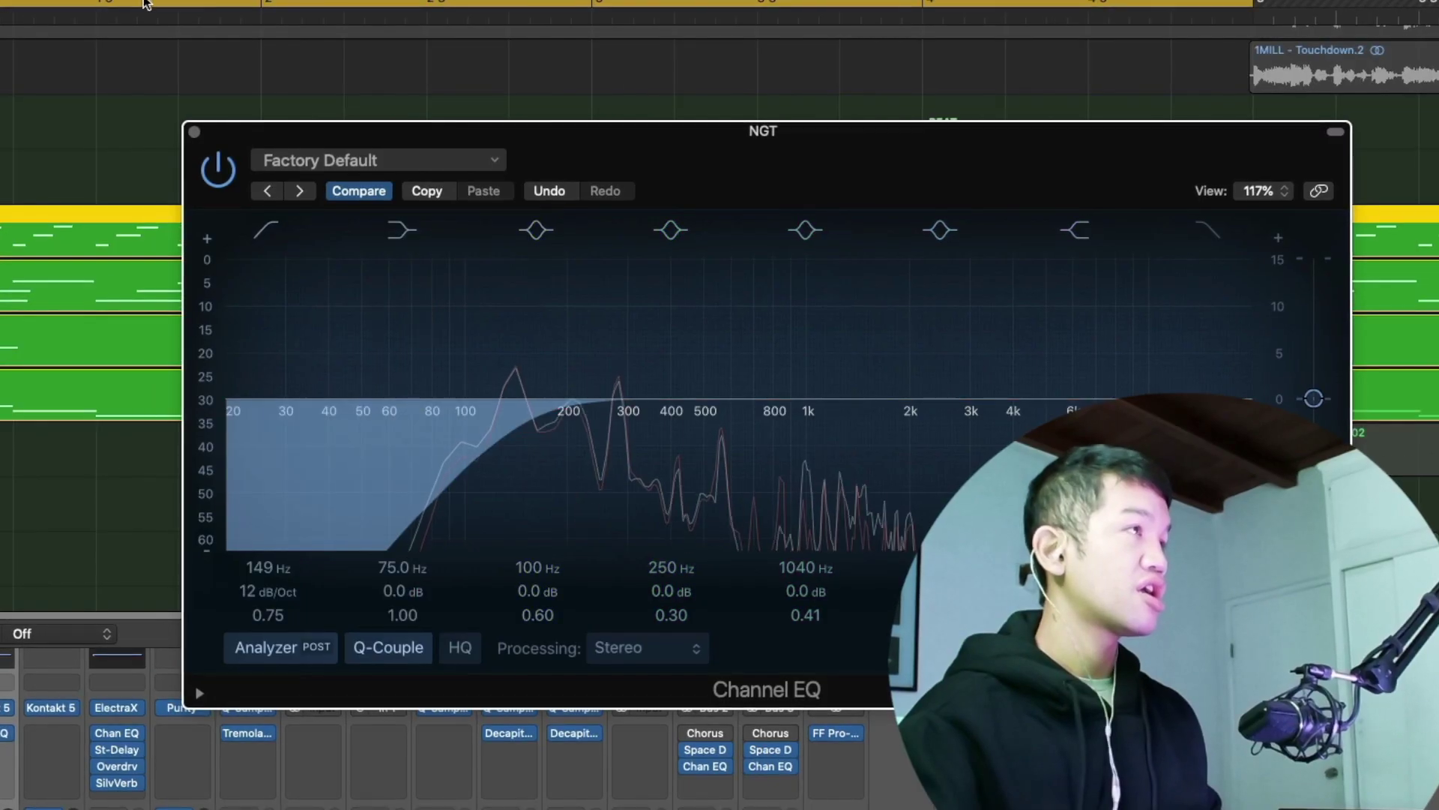
drag(520, 427, 553, 429)
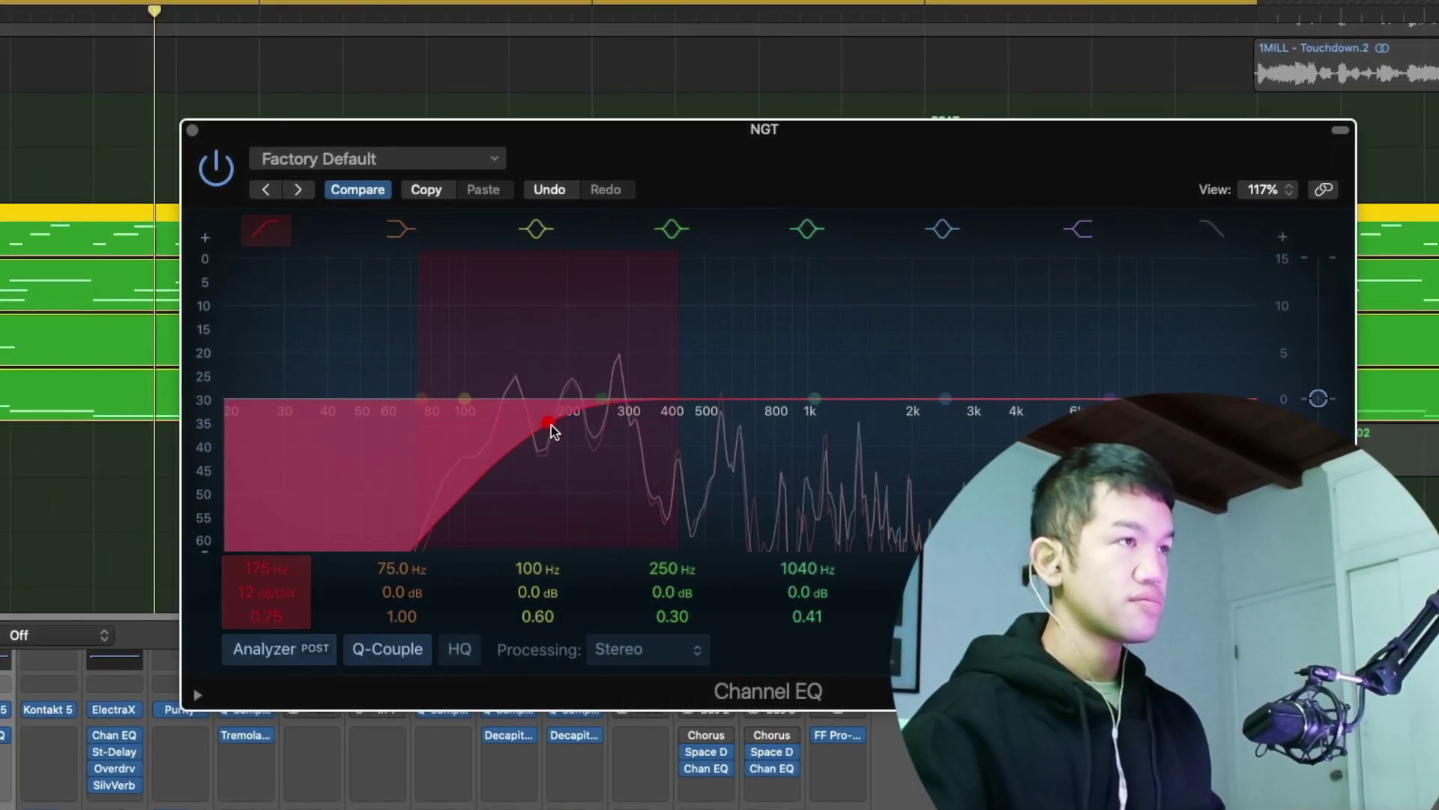
drag(815, 398, 720, 444)
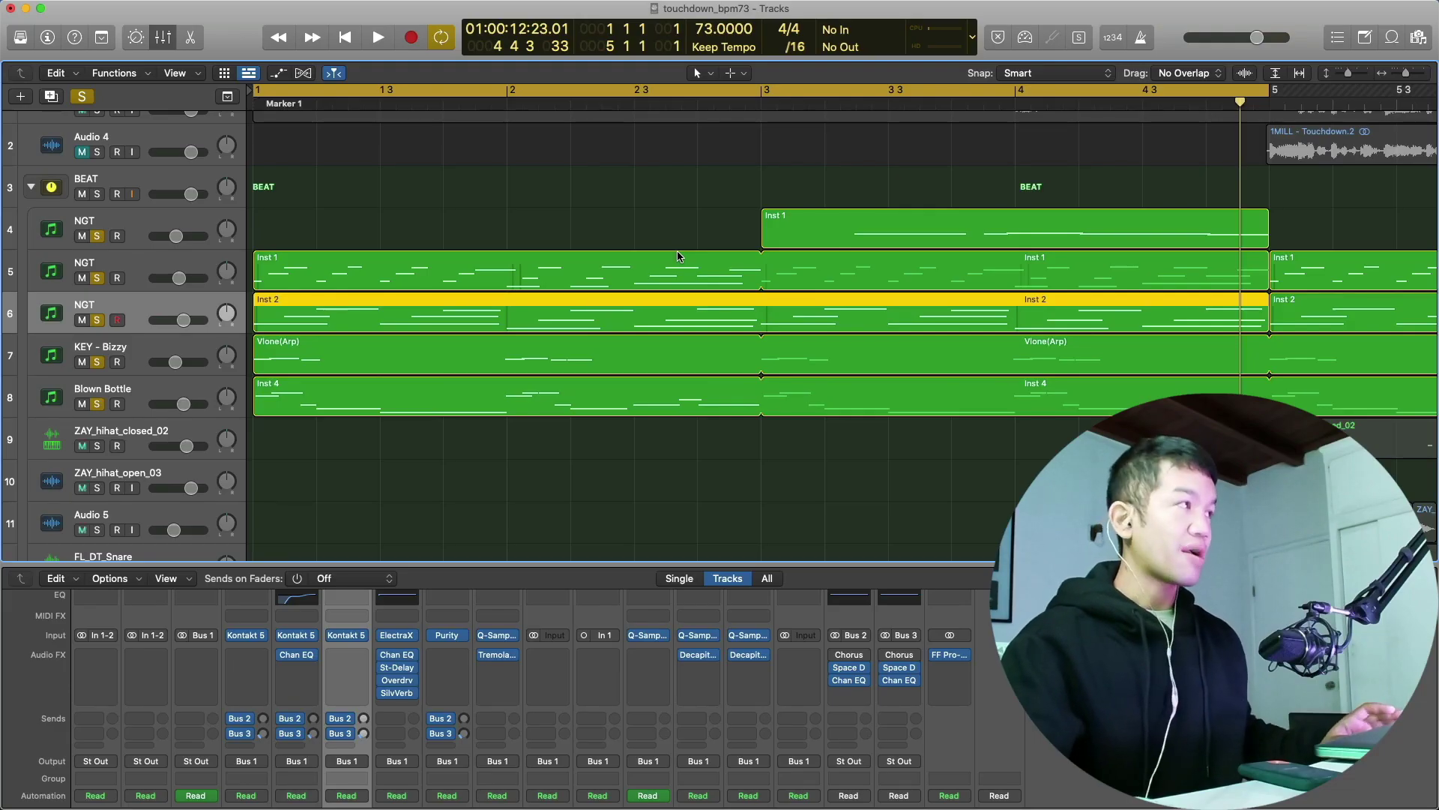
- Open ElectraX on the KEY - Bizzy track and play only that track from the start
key(Return)
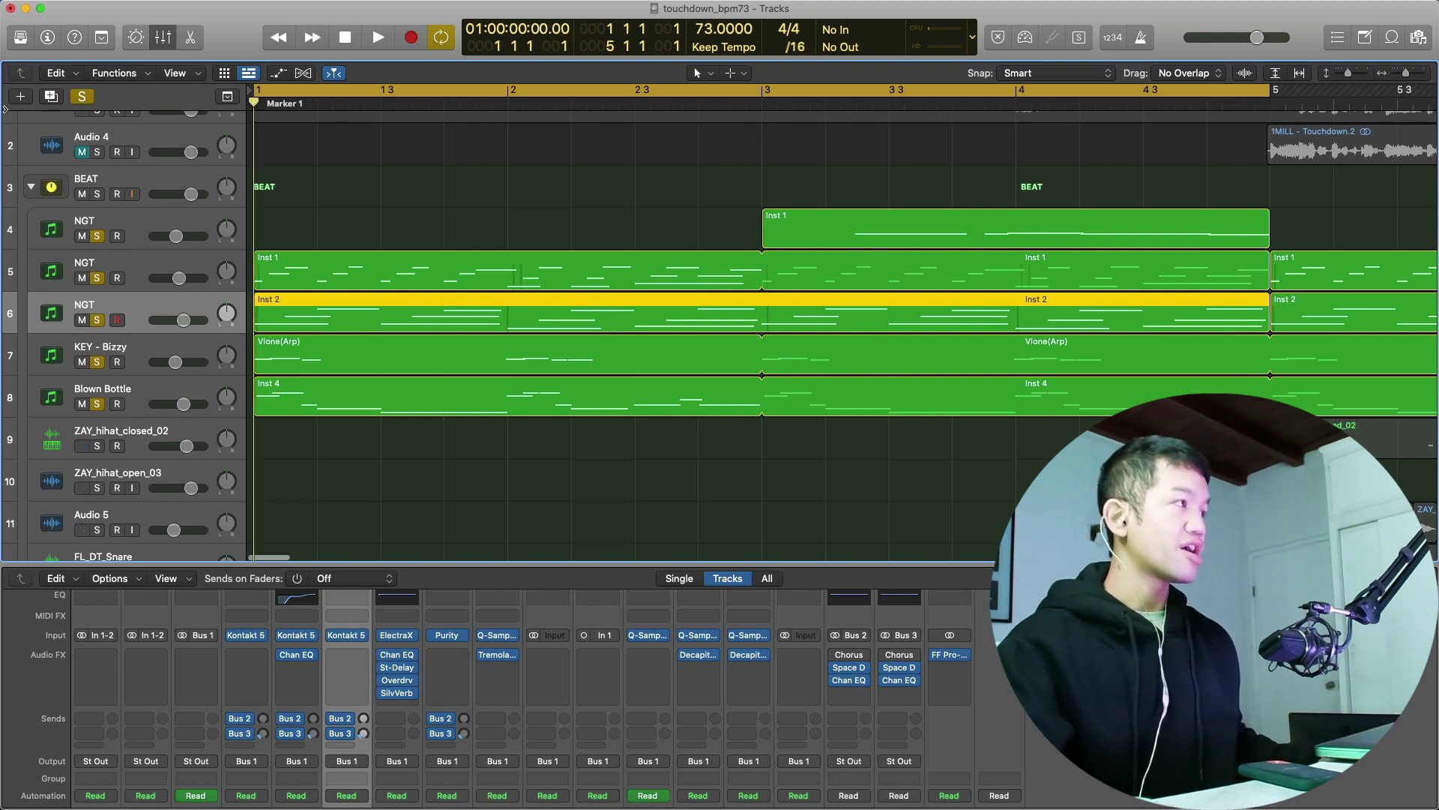
click(128, 350)
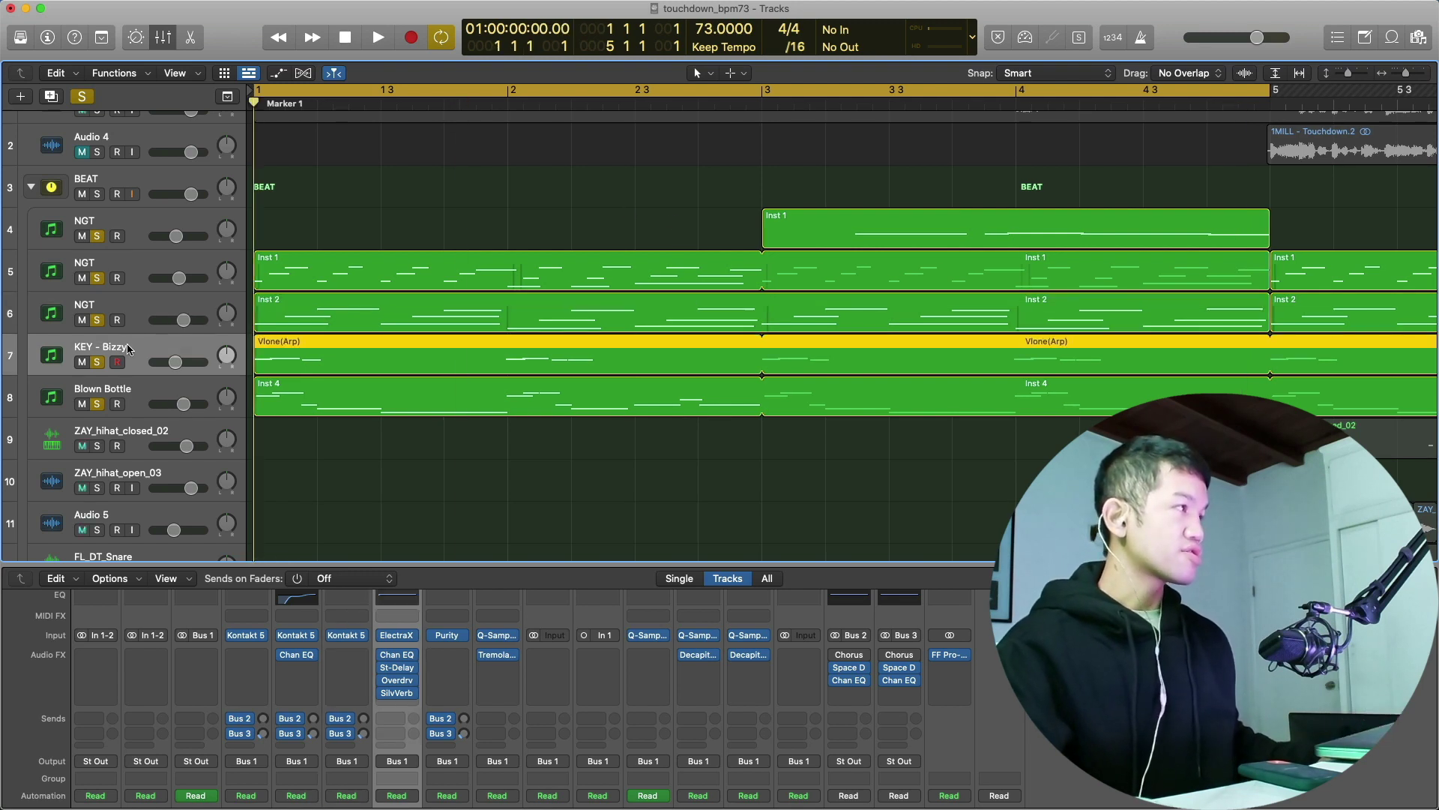
click(398, 636)
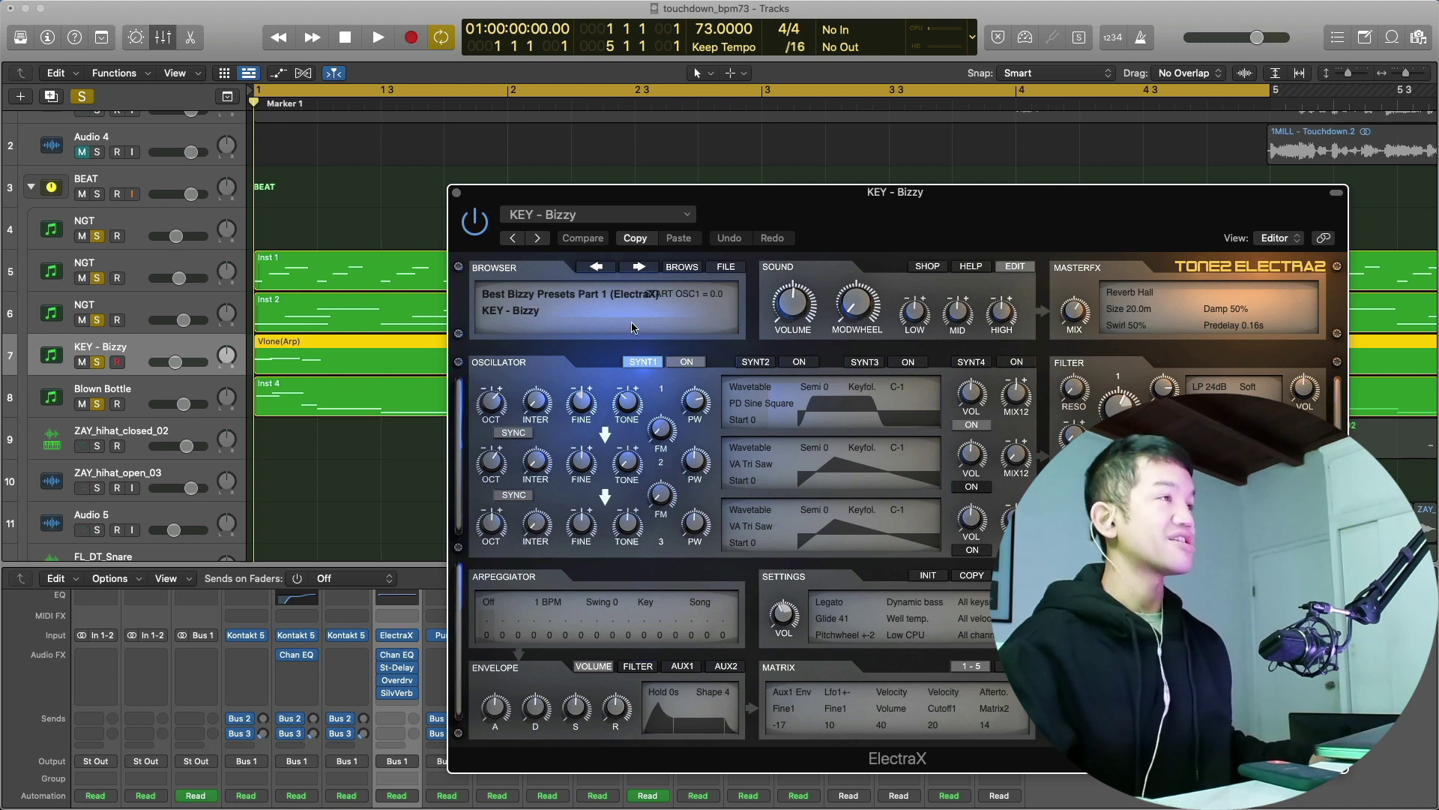
click(96, 363)
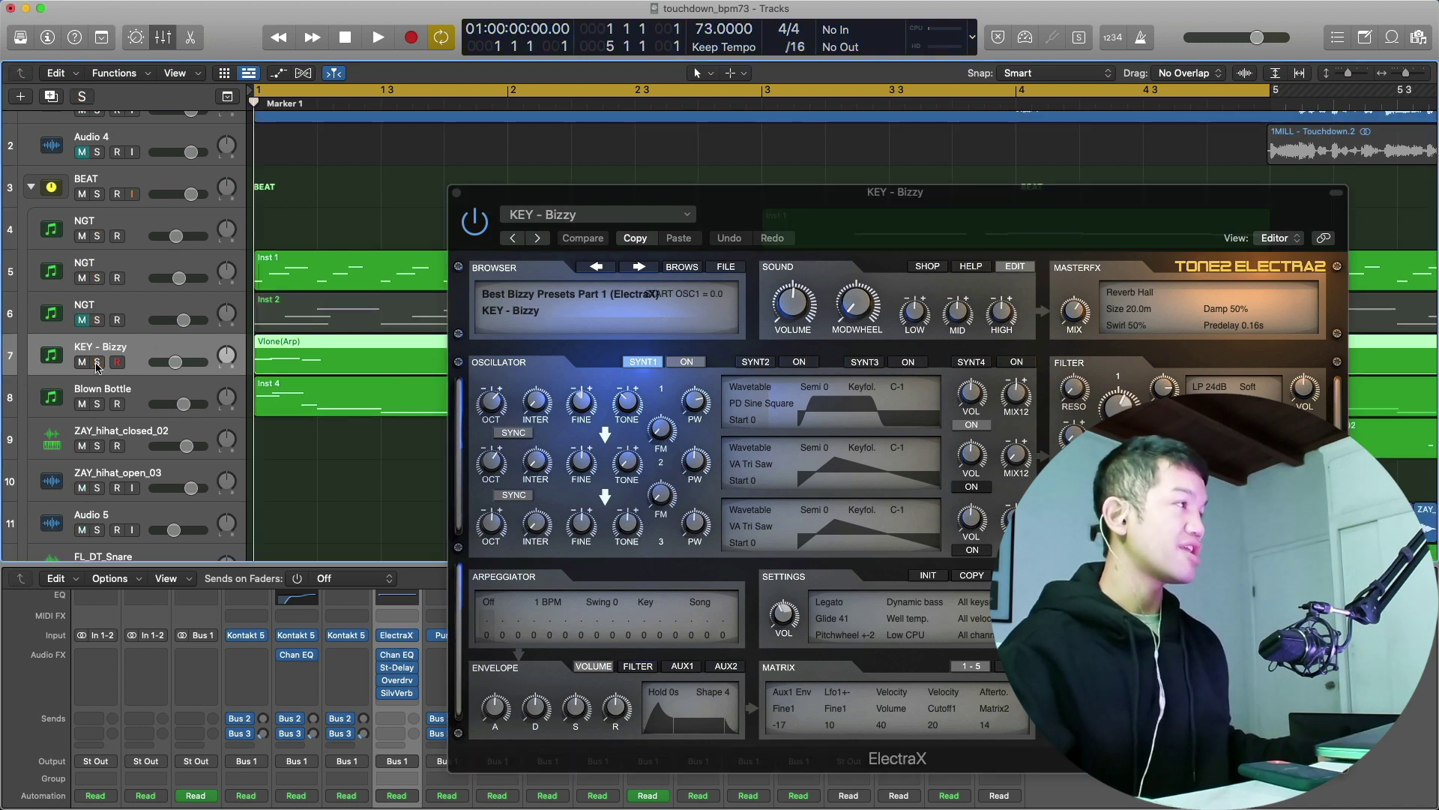
key(space)
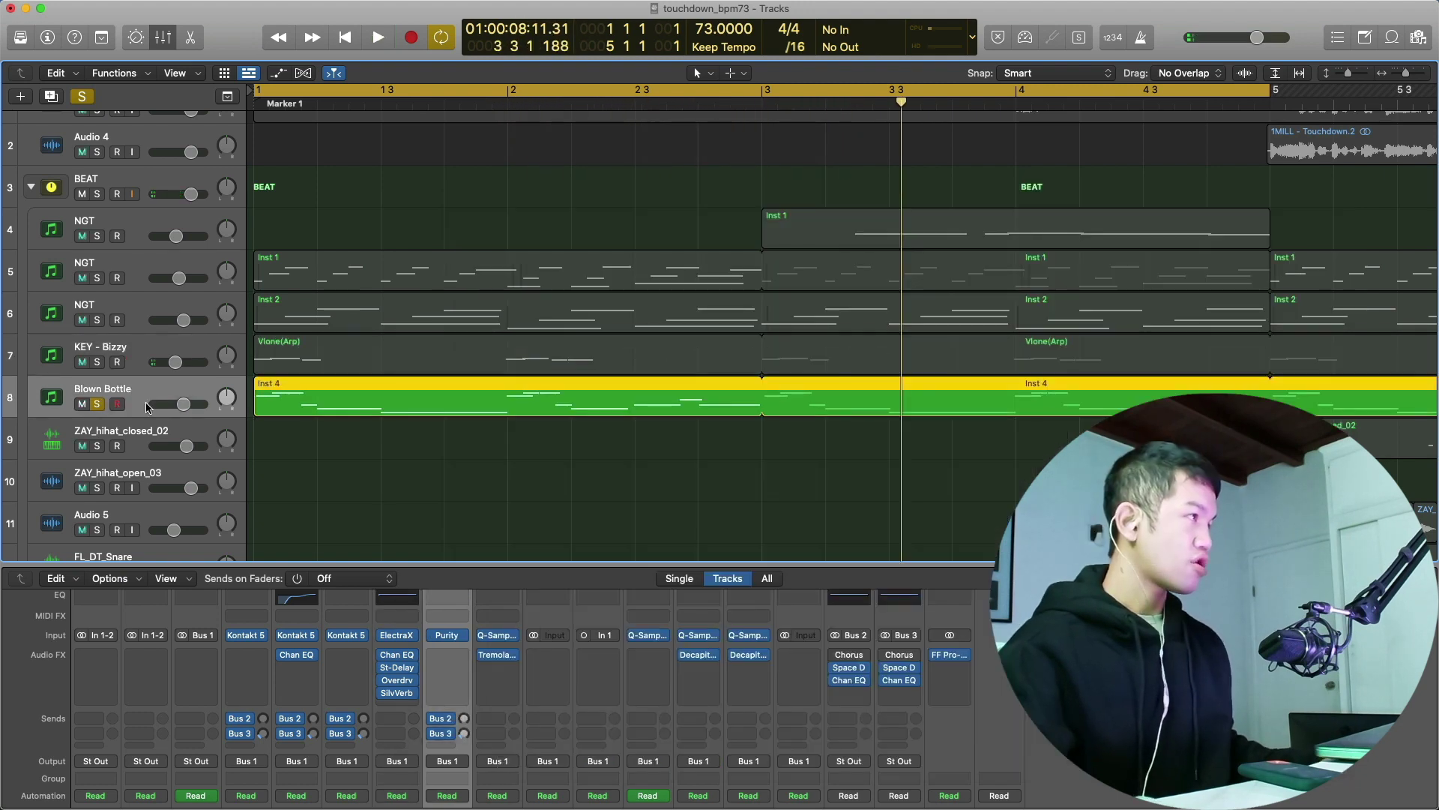
- Open Purity on the soloed Blown Bottle track, play the part from the start, and show the instrument's presets
click(449, 637)
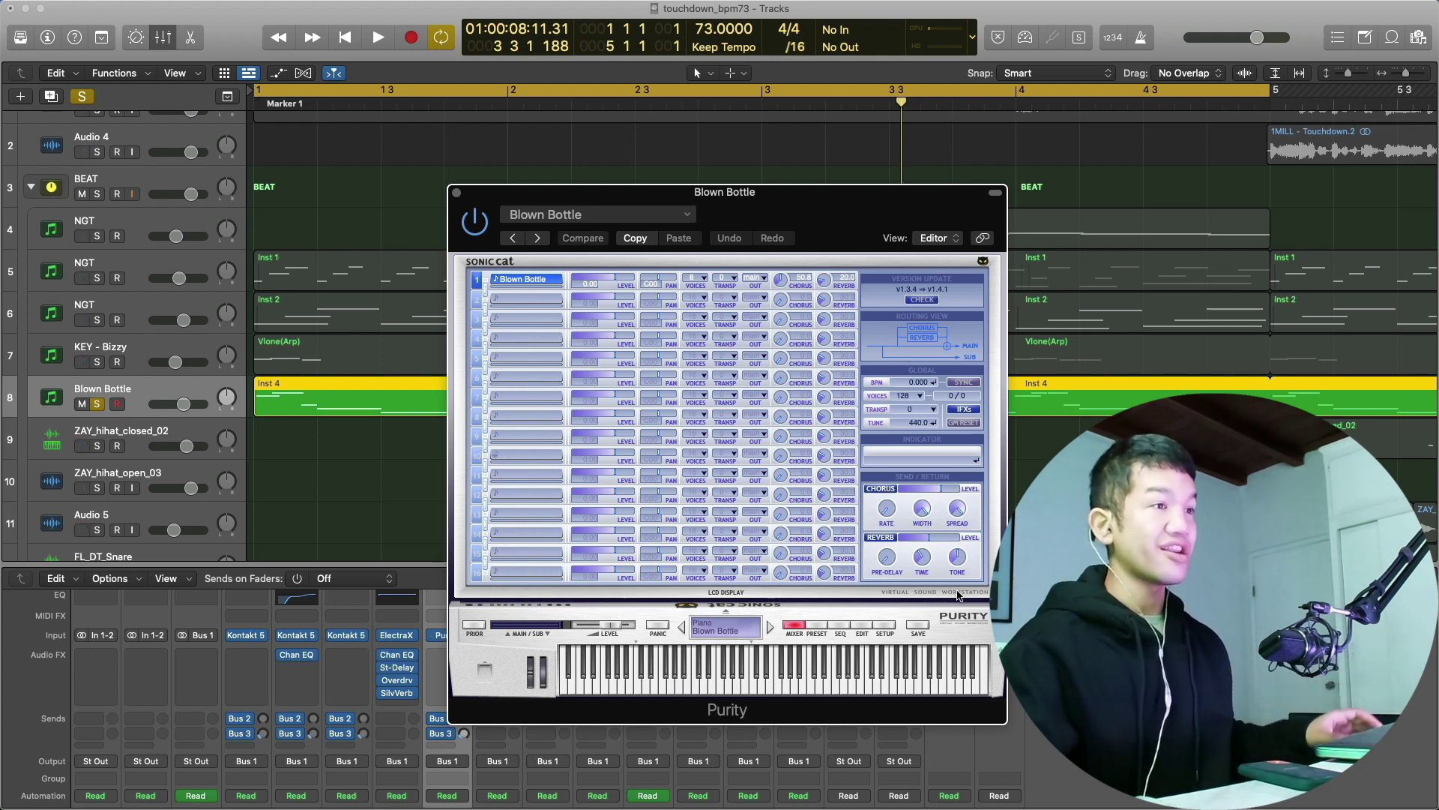
key(space)
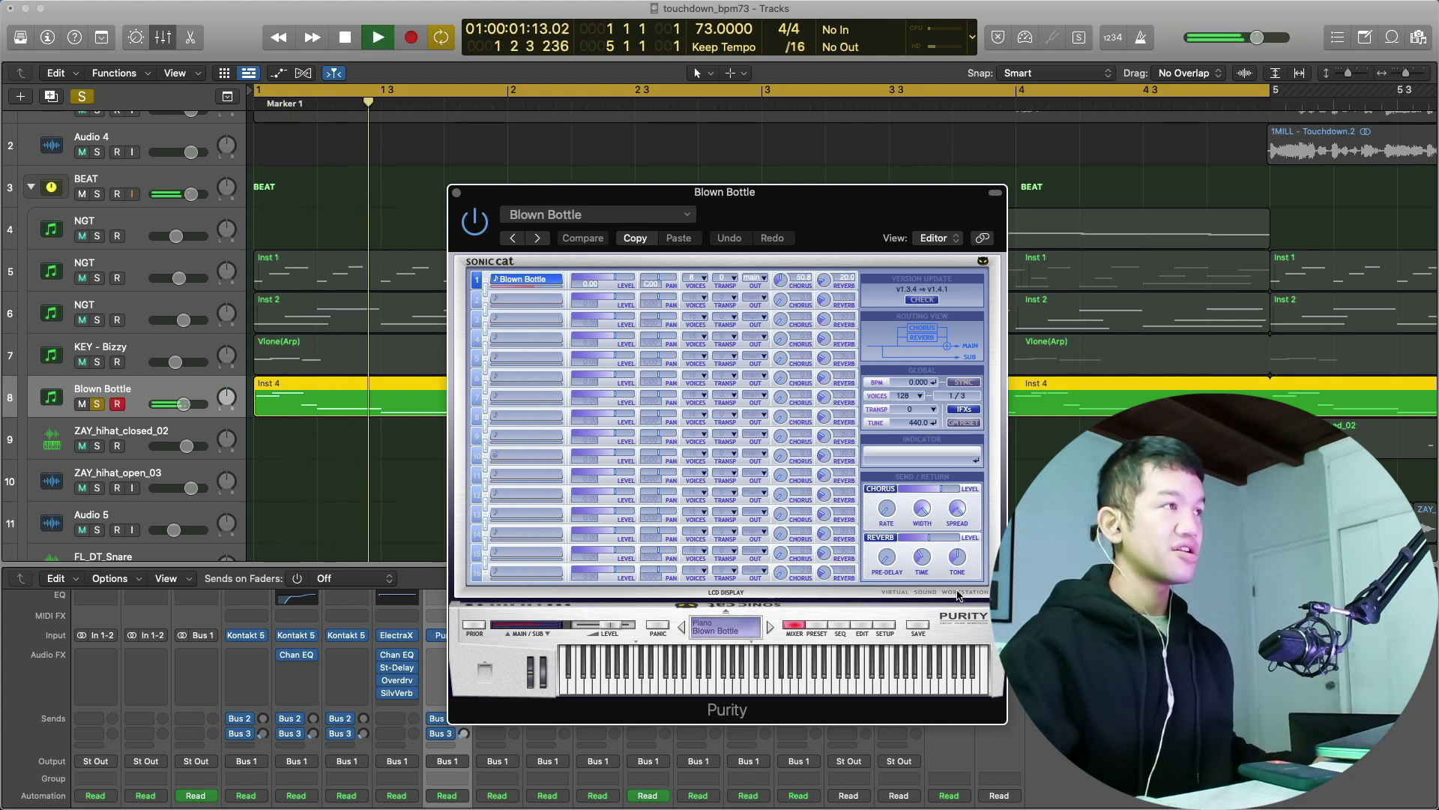
click(820, 625)
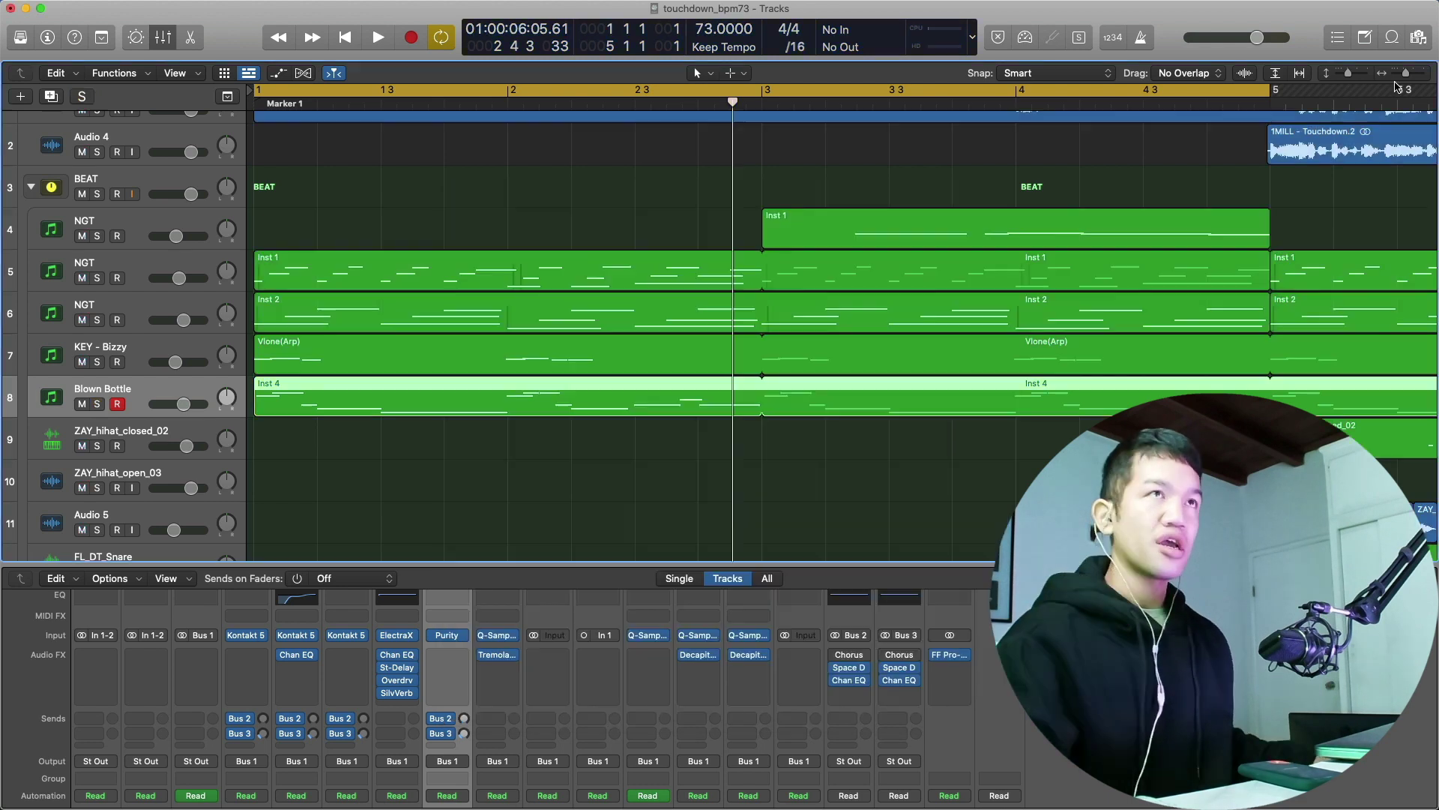
- Show the whole arrangement and mute the 1MILL - Touchdown_1 and Audio 4 tracks
drag(1406, 73, 1394, 89)
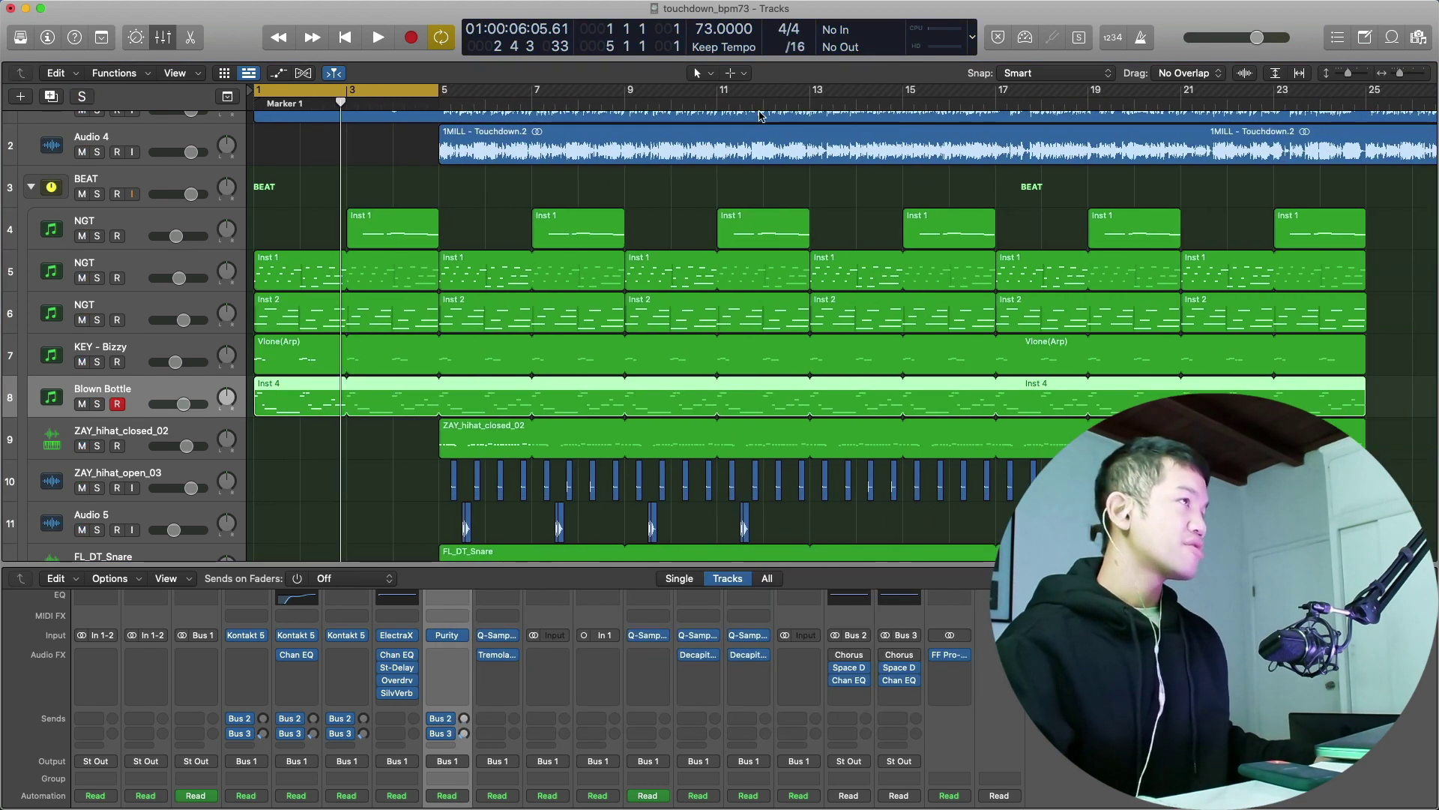
scroll(455, 228, up, 2)
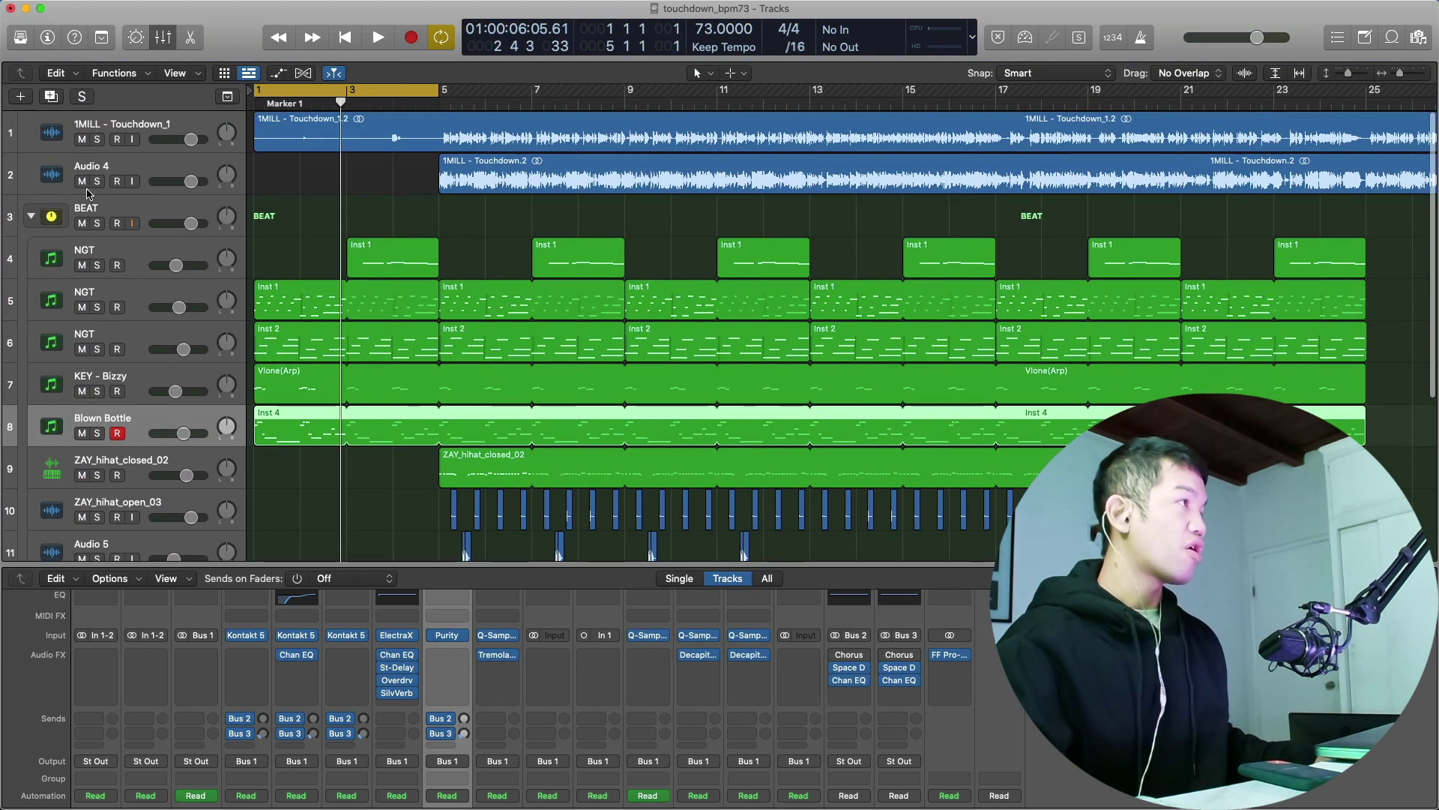
click(83, 182)
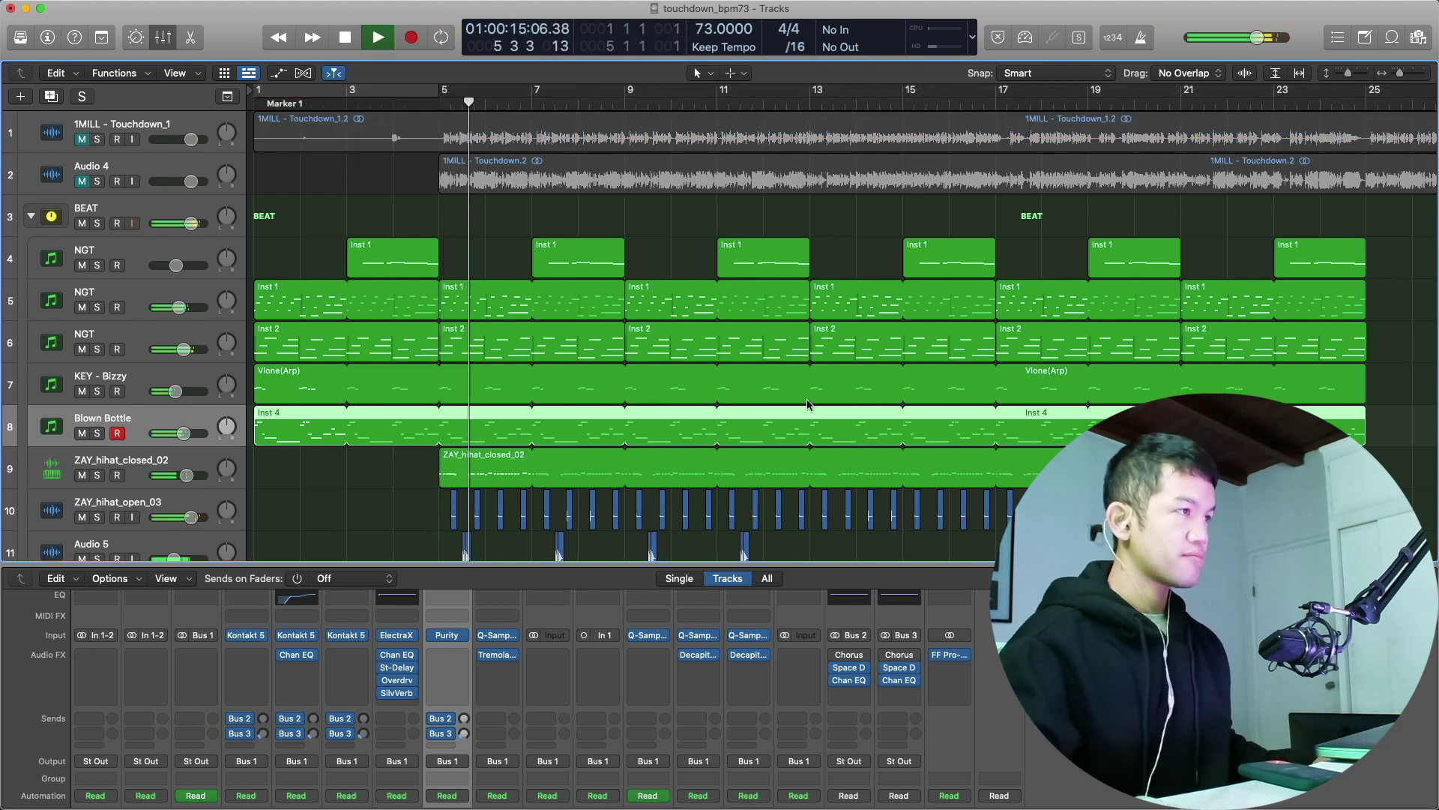
- Examine the hi-hat, snare, 808, and kick tracks while the full beat plays, and stop playback in bar 10
scroll(807, 405, down, 1)
scroll(807, 405, down, 5)
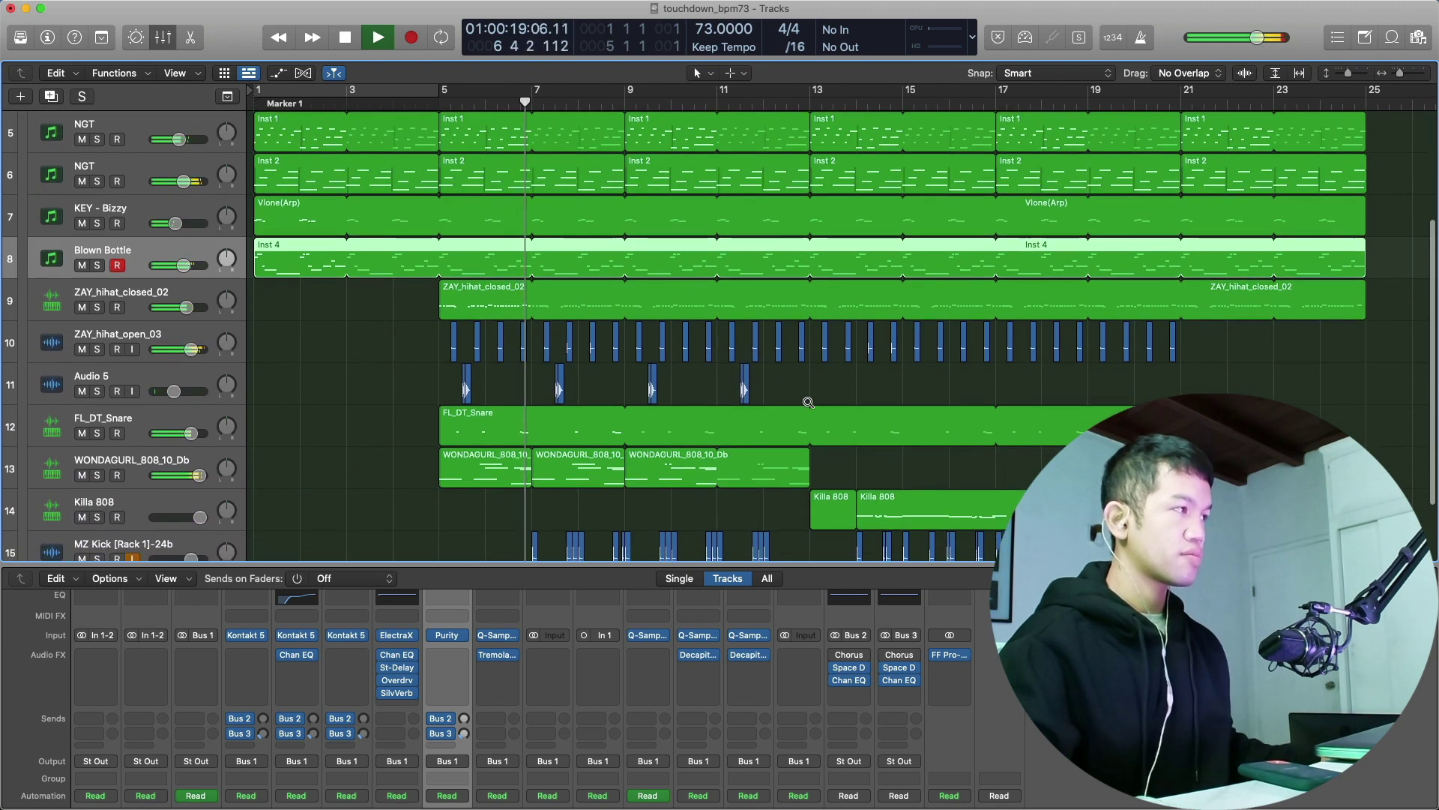
scroll(808, 406, up, 2)
scroll(808, 406, down, 5)
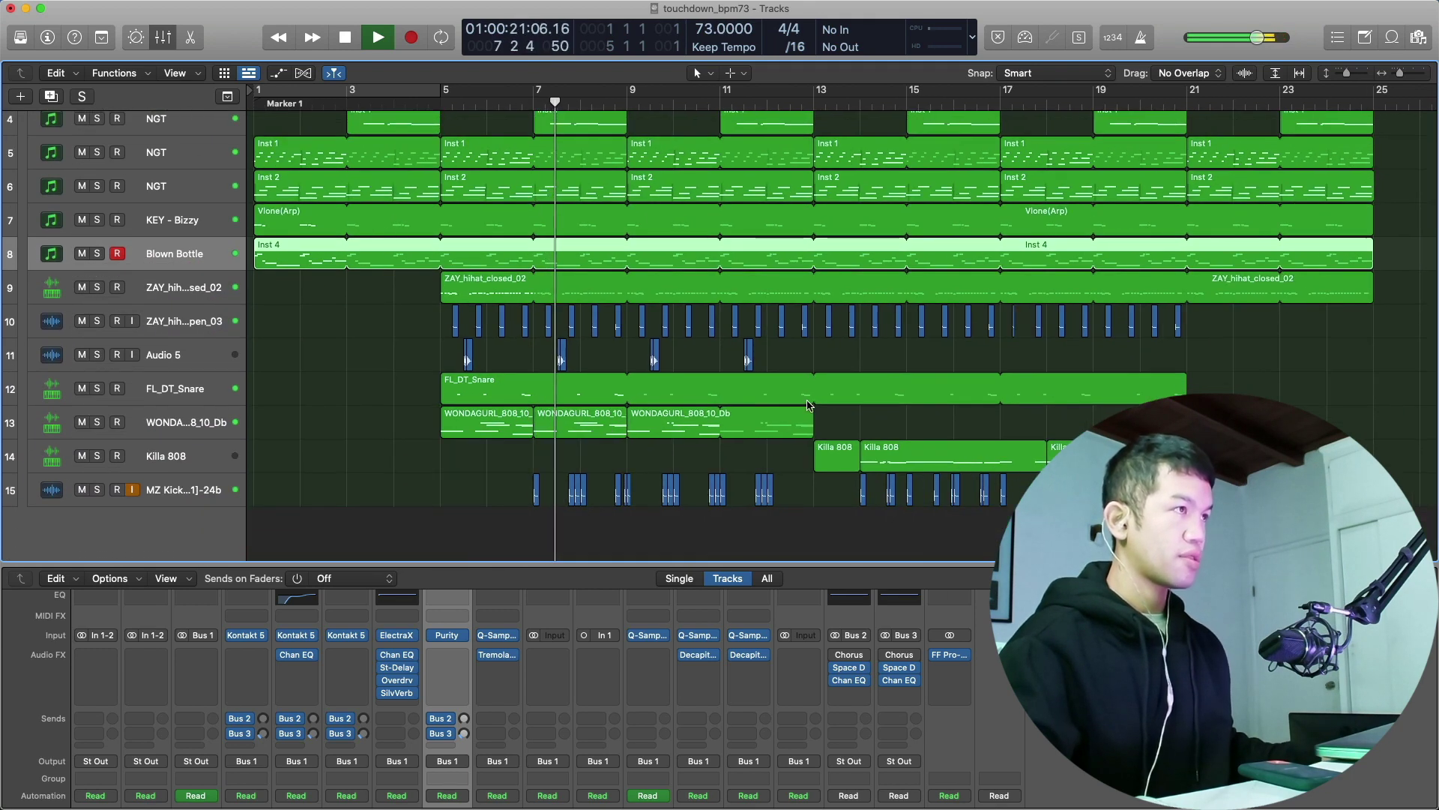
scroll(807, 401, up, 1)
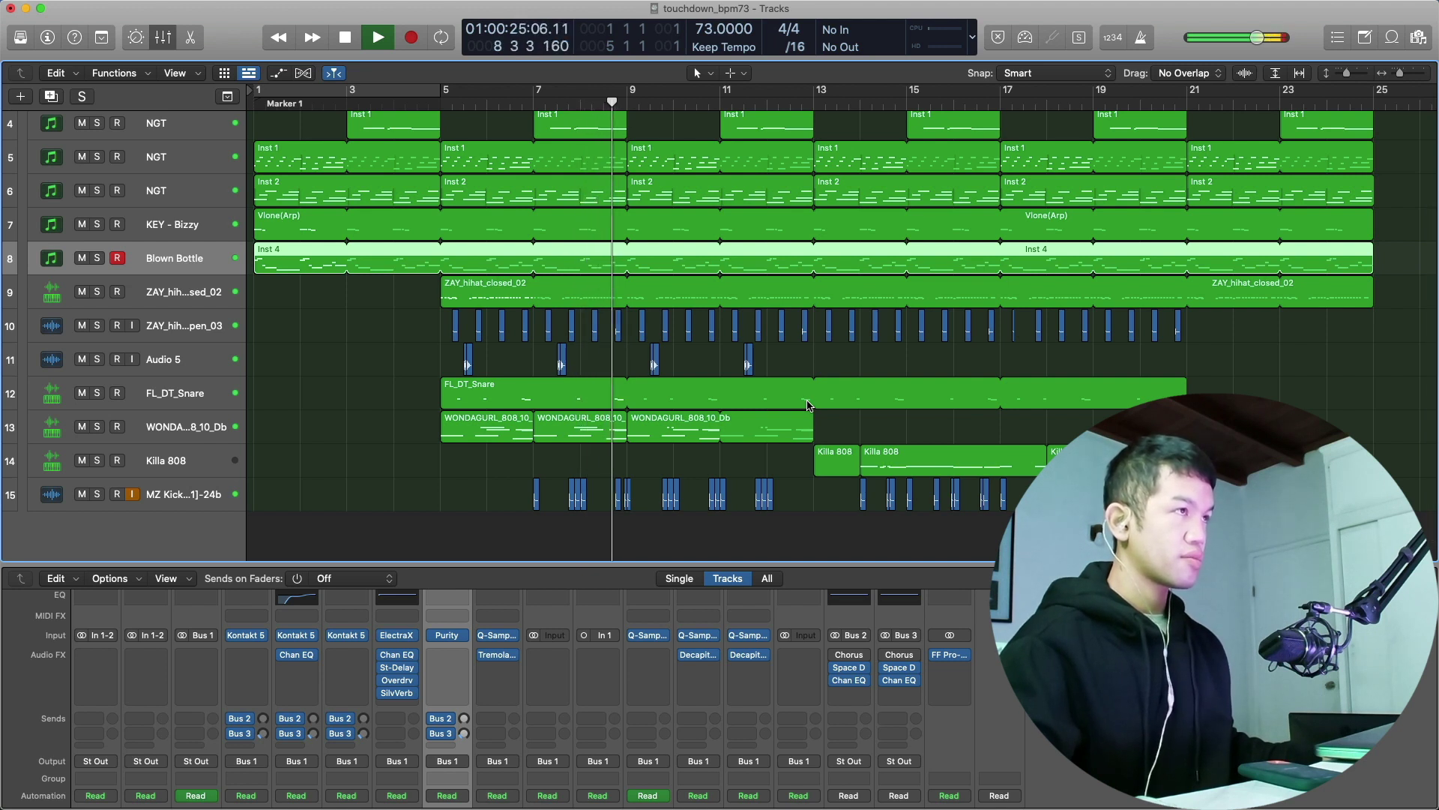
key(space)
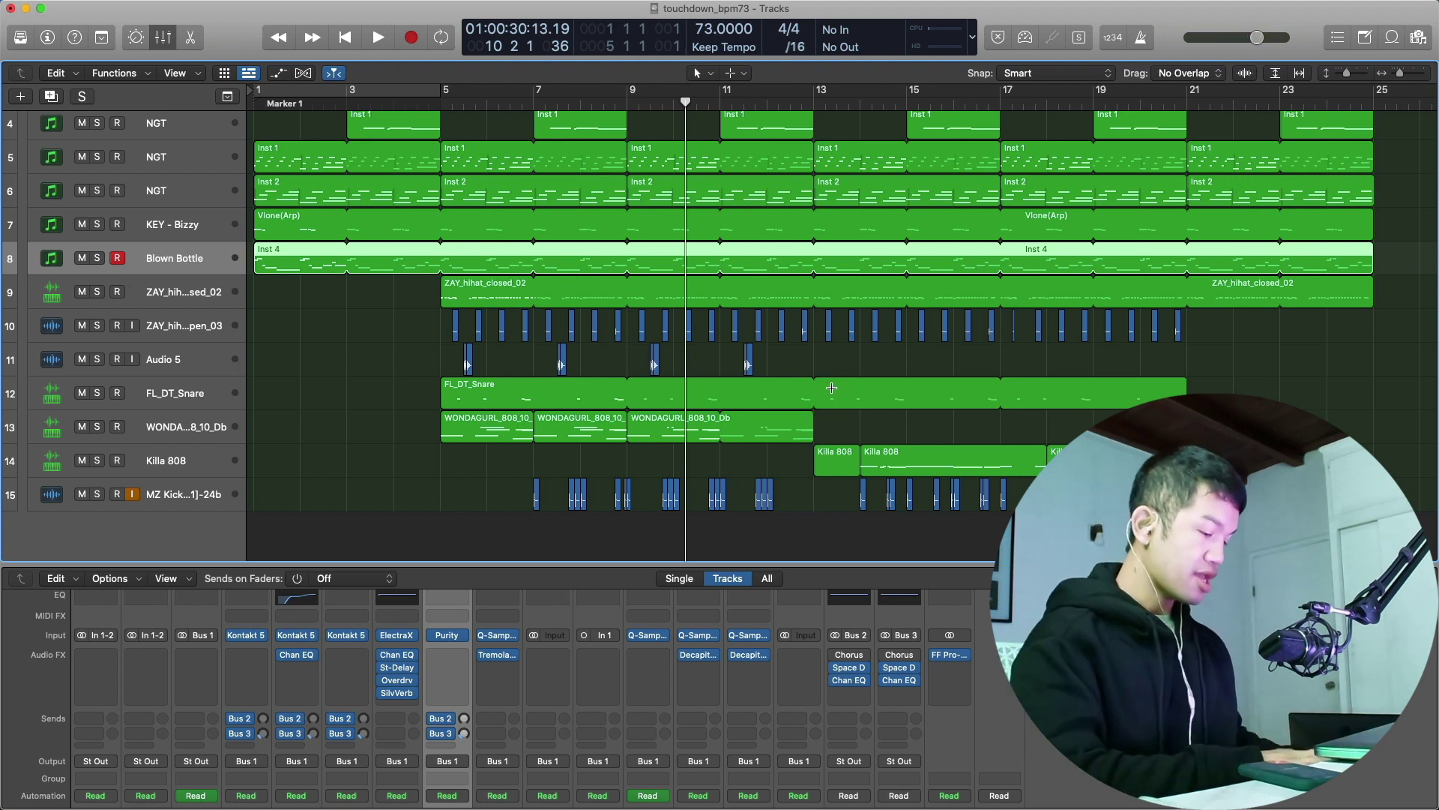
- Switch to Splice, search the samples for "zay", and open the Zaytoven Drumkit pack
key(super+space)
text(spl)
key(Return)
text(zay)
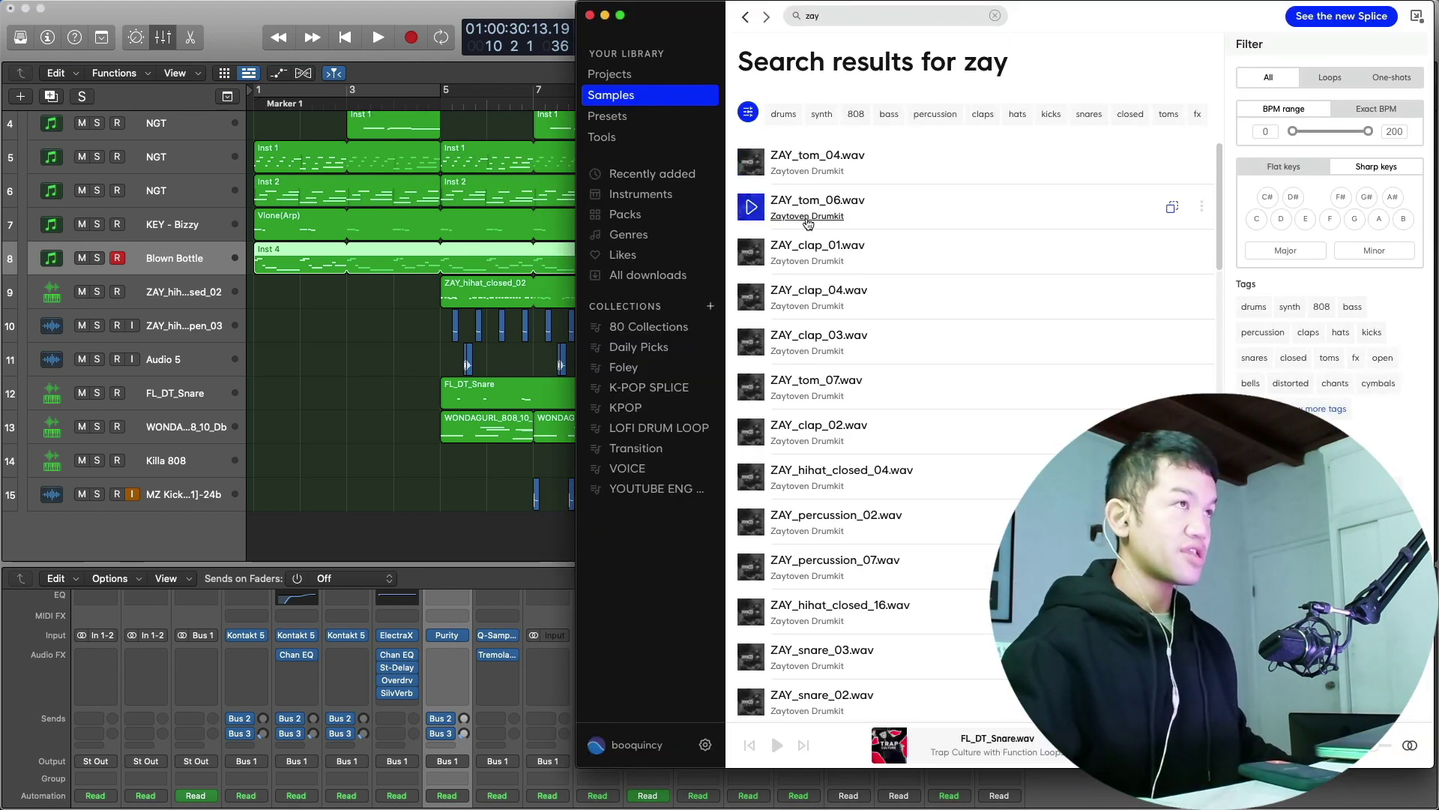
click(807, 217)
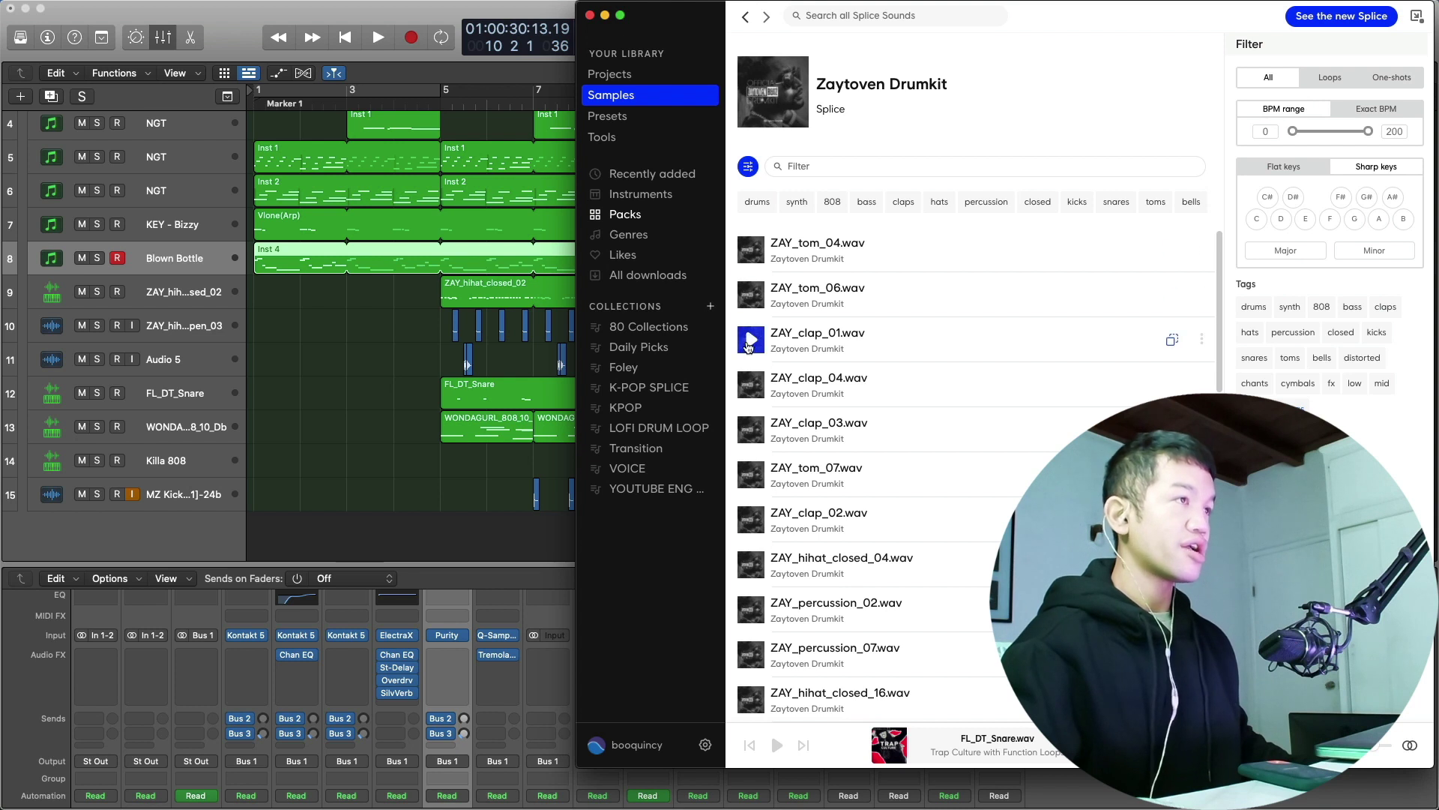
- Preview clap, closed hi-hat, and percussion samples from the Zaytoven Drumkit, such as ZAY_hihat_closed_04 and ZAY_hihat_closed_16
click(748, 345)
click(751, 386)
click(752, 431)
click(753, 567)
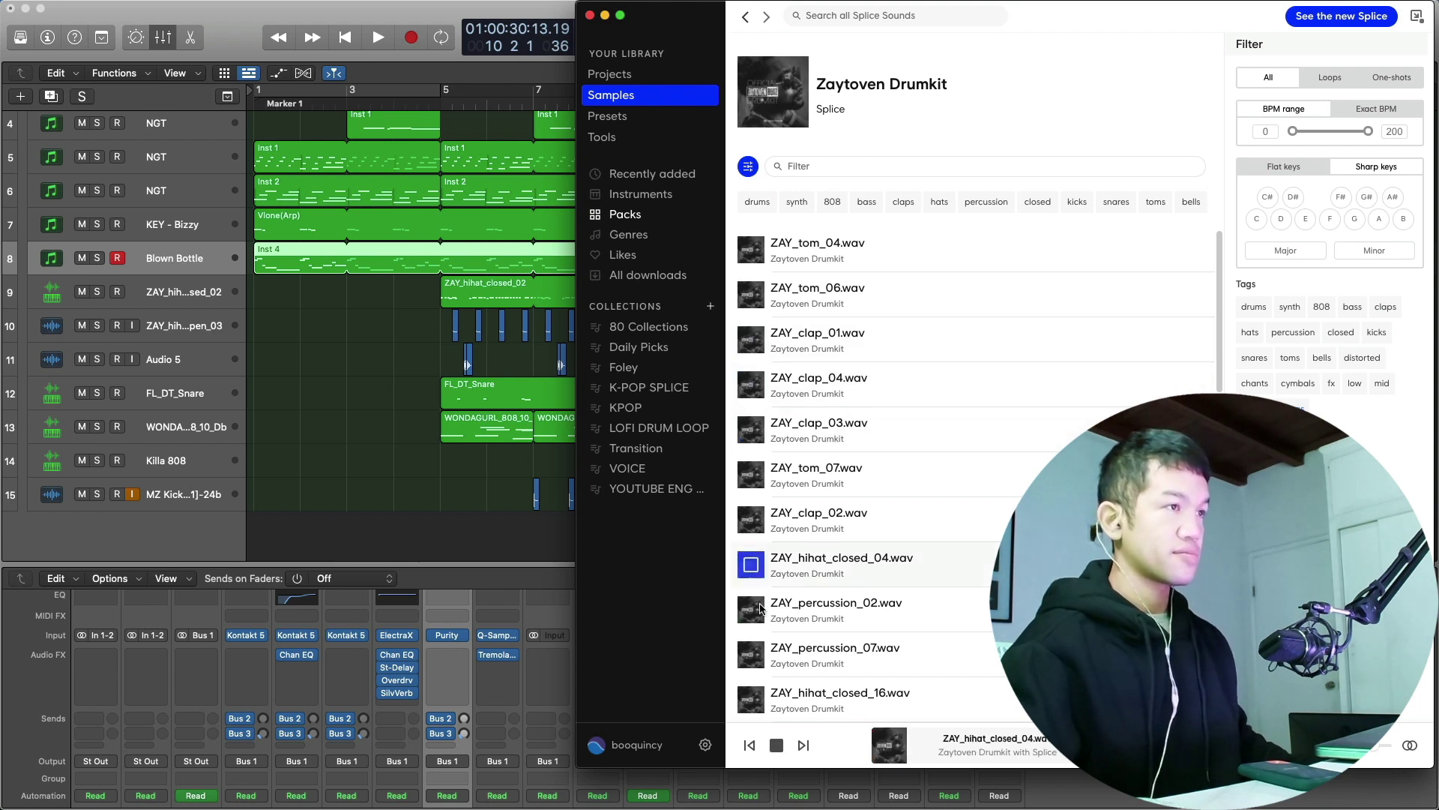
click(754, 611)
click(752, 654)
click(753, 700)
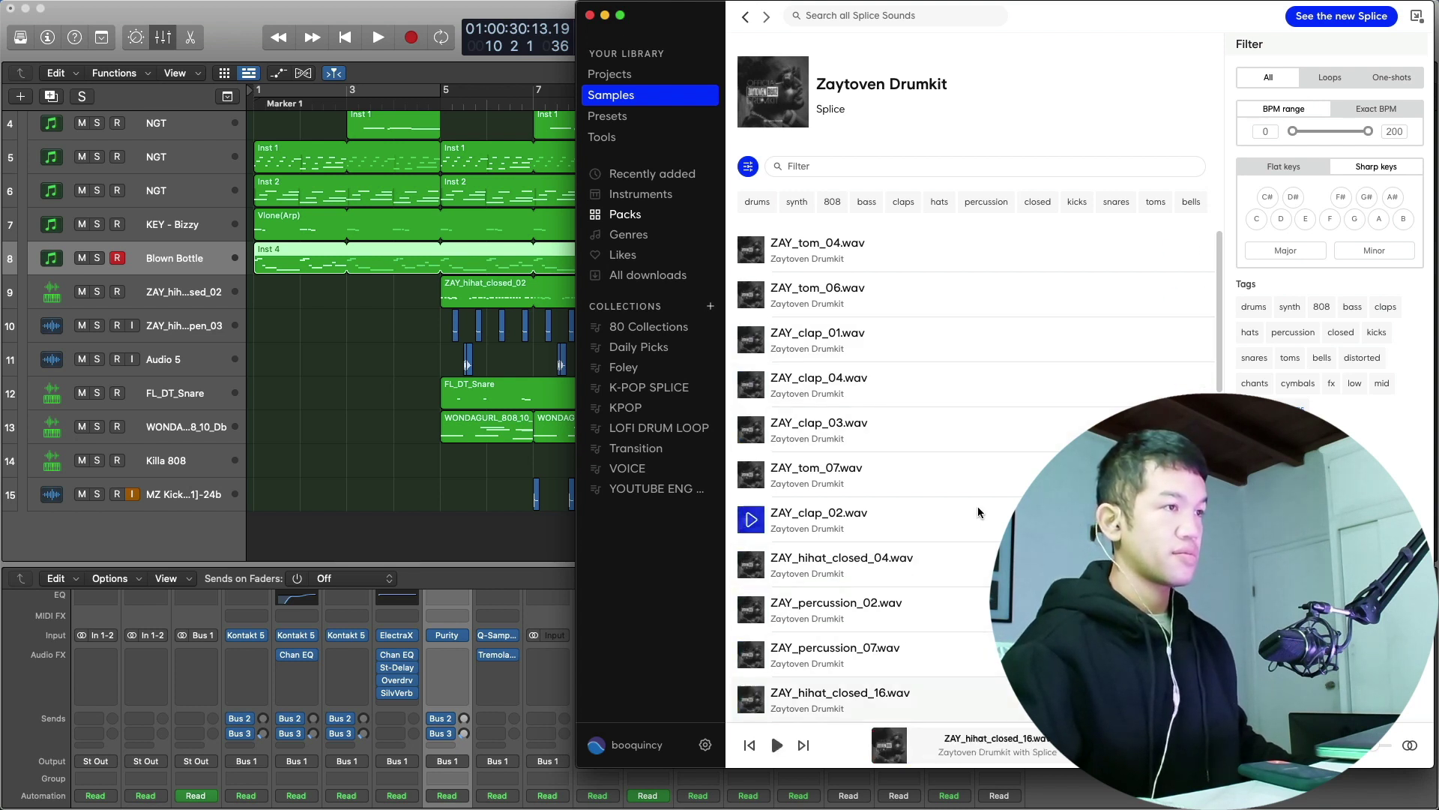
scroll(974, 510, down, 5)
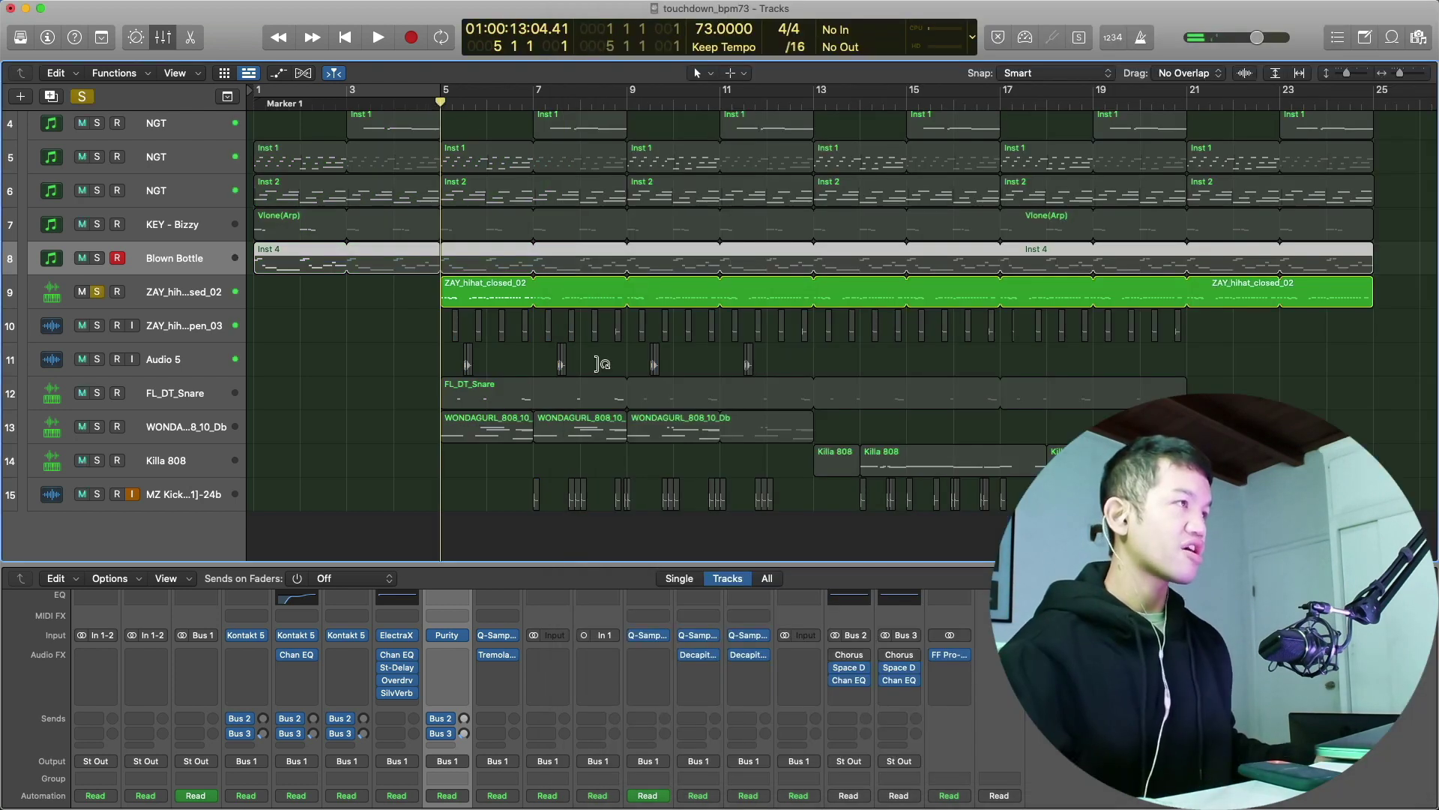
- Play the soloed ZAY_hihat_closed_02 track from bar 5 and show its region's notes in an enlarged Piano Roll
key(space)
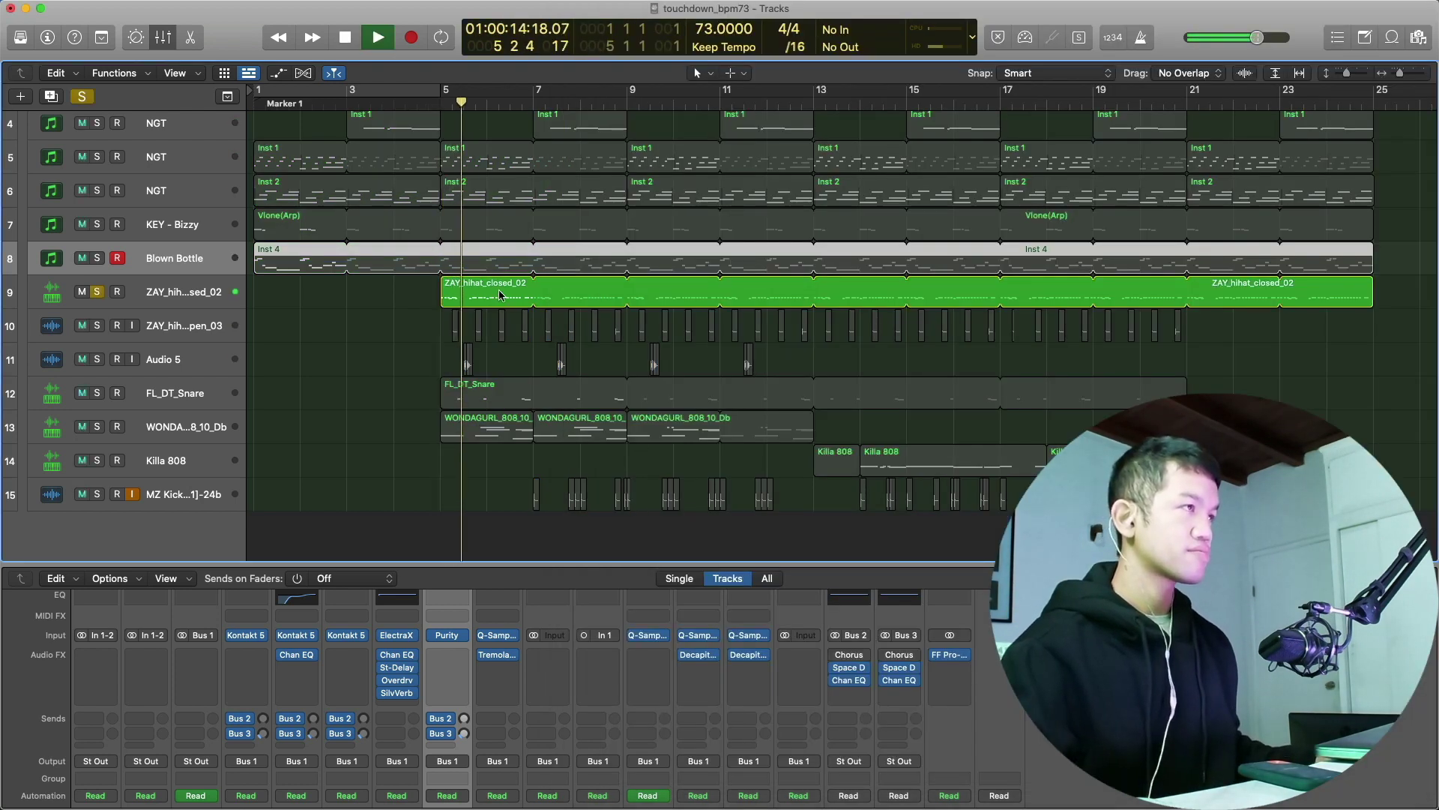
double_click(498, 290)
drag(1050, 688, 1154, 374)
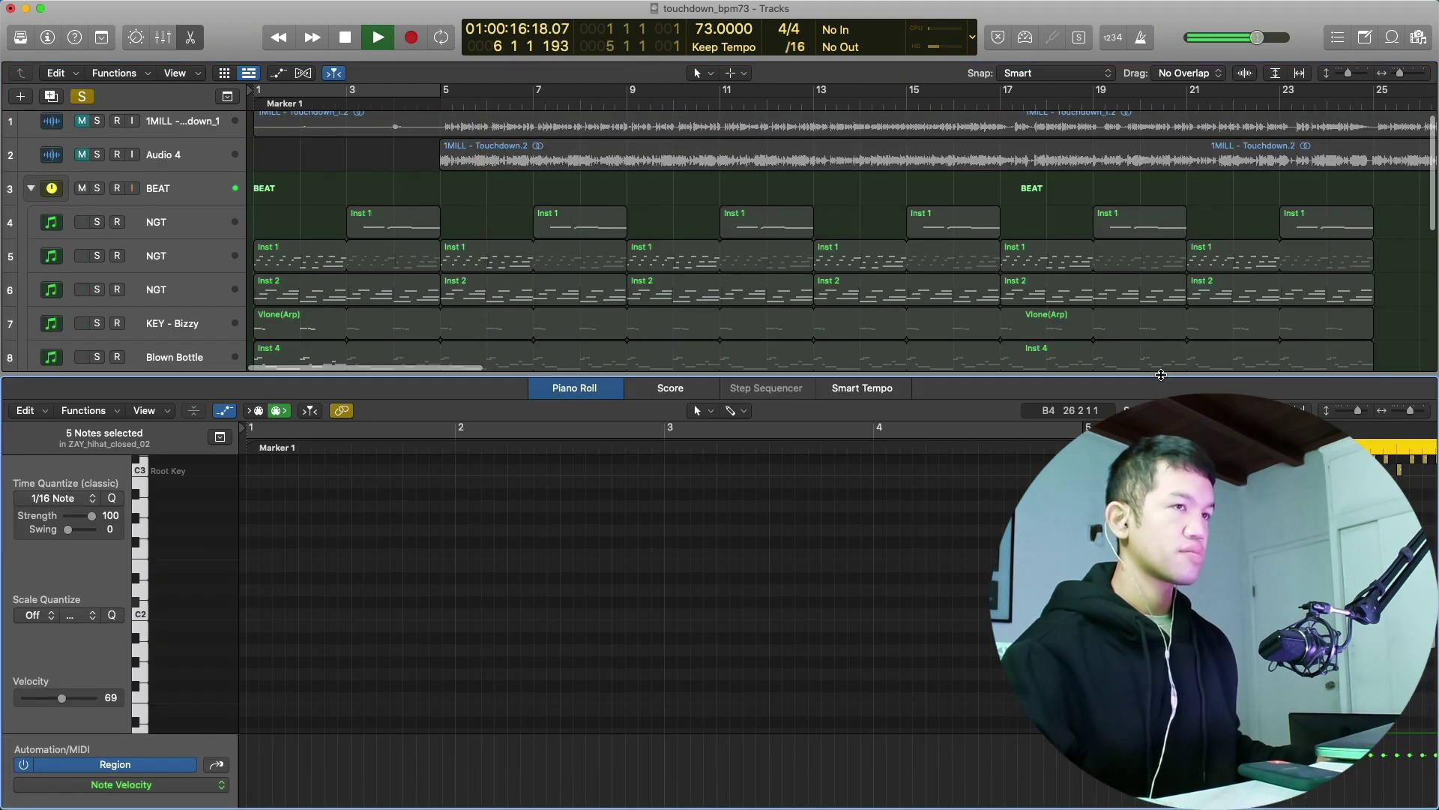
scroll(1147, 601, right, 8)
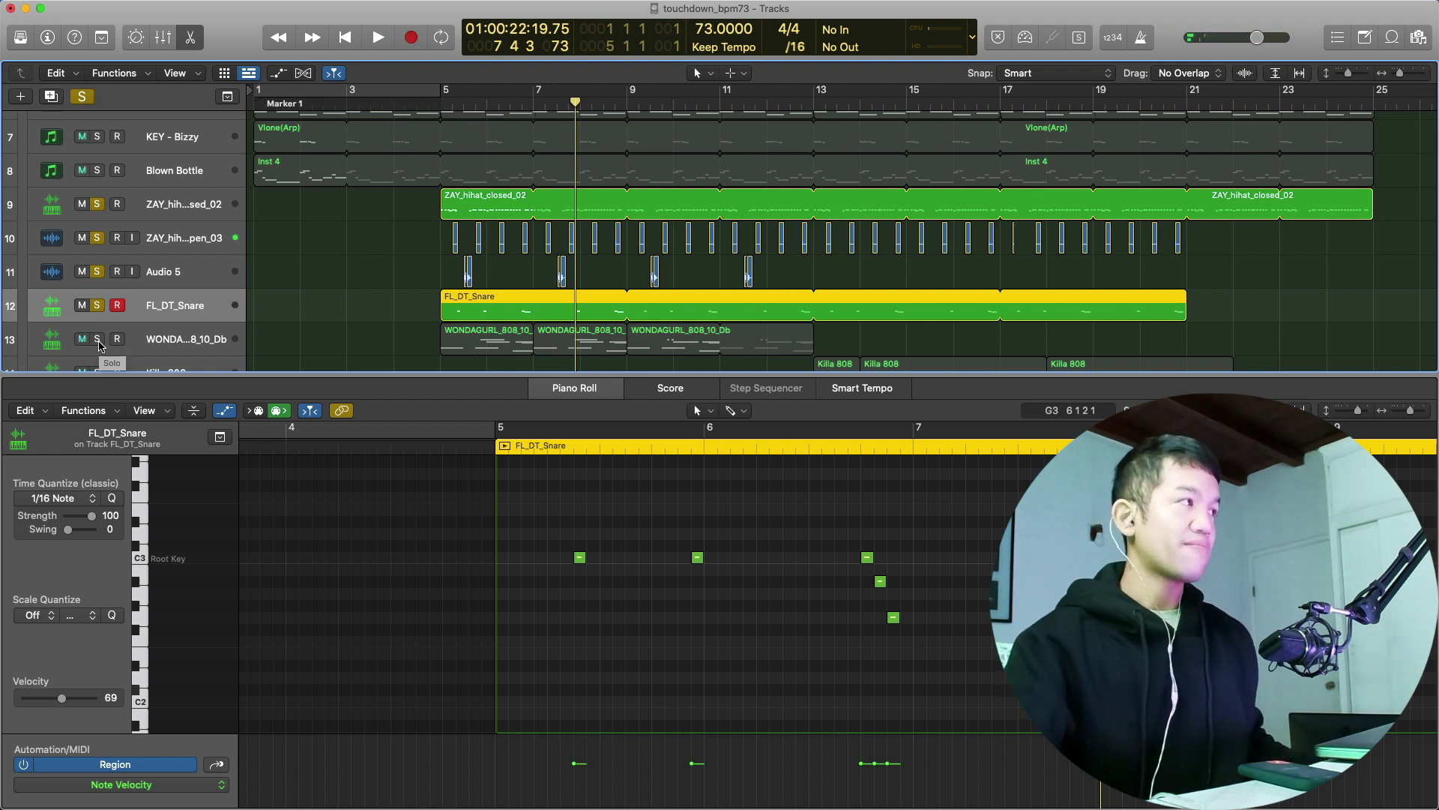
- Solo the WONDAGURL_808_10_Db track with the drums and play it from bar 5
click(98, 339)
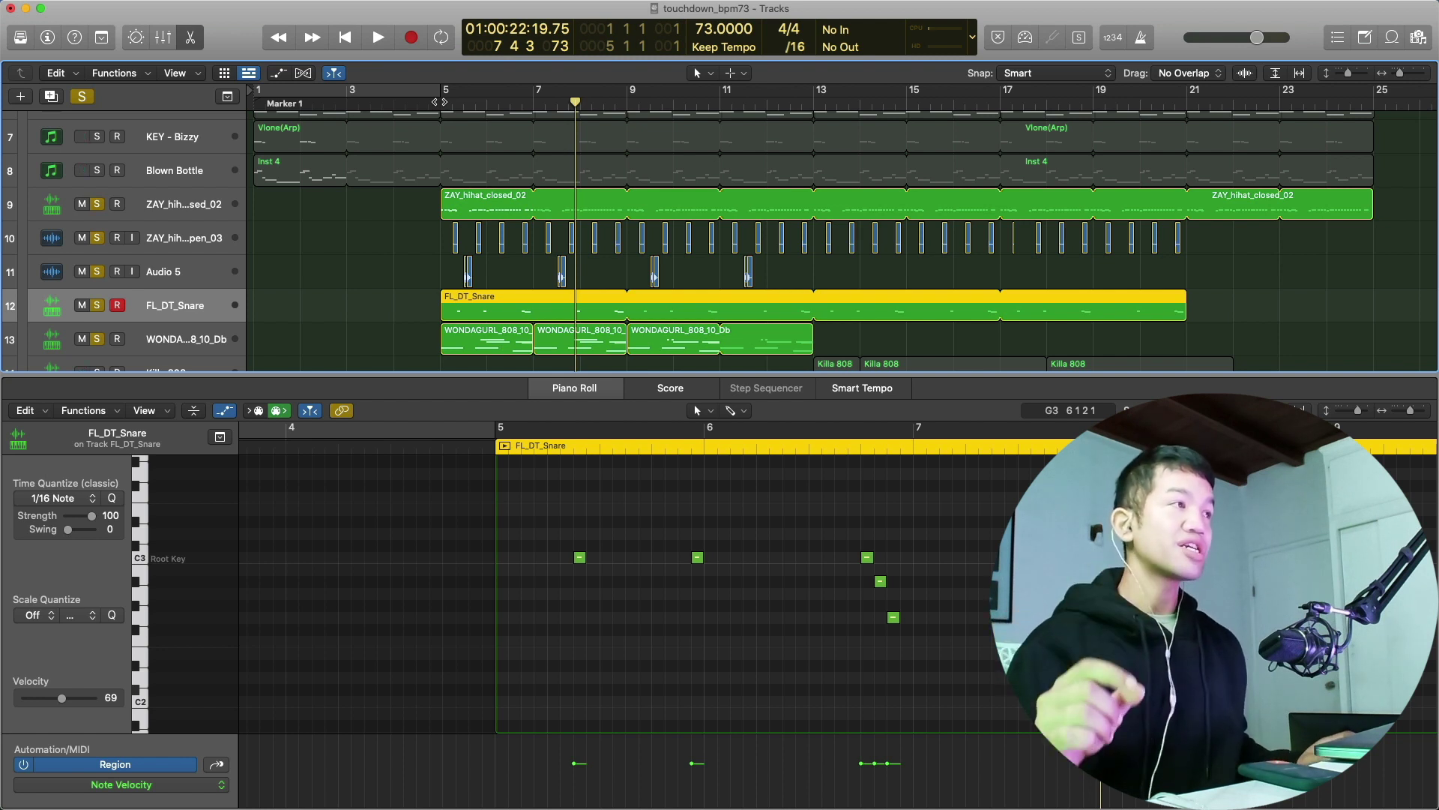
click(440, 102)
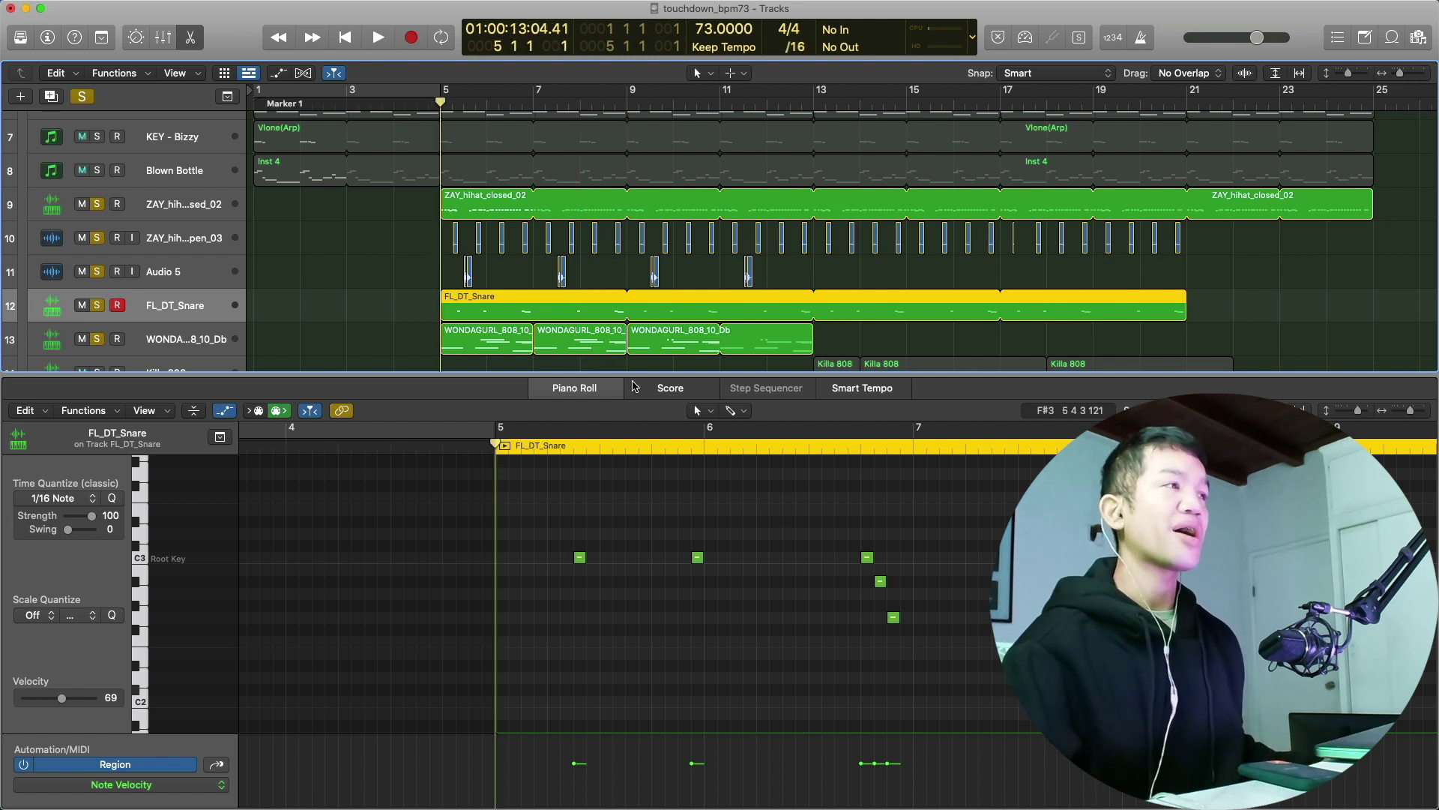
key(space)
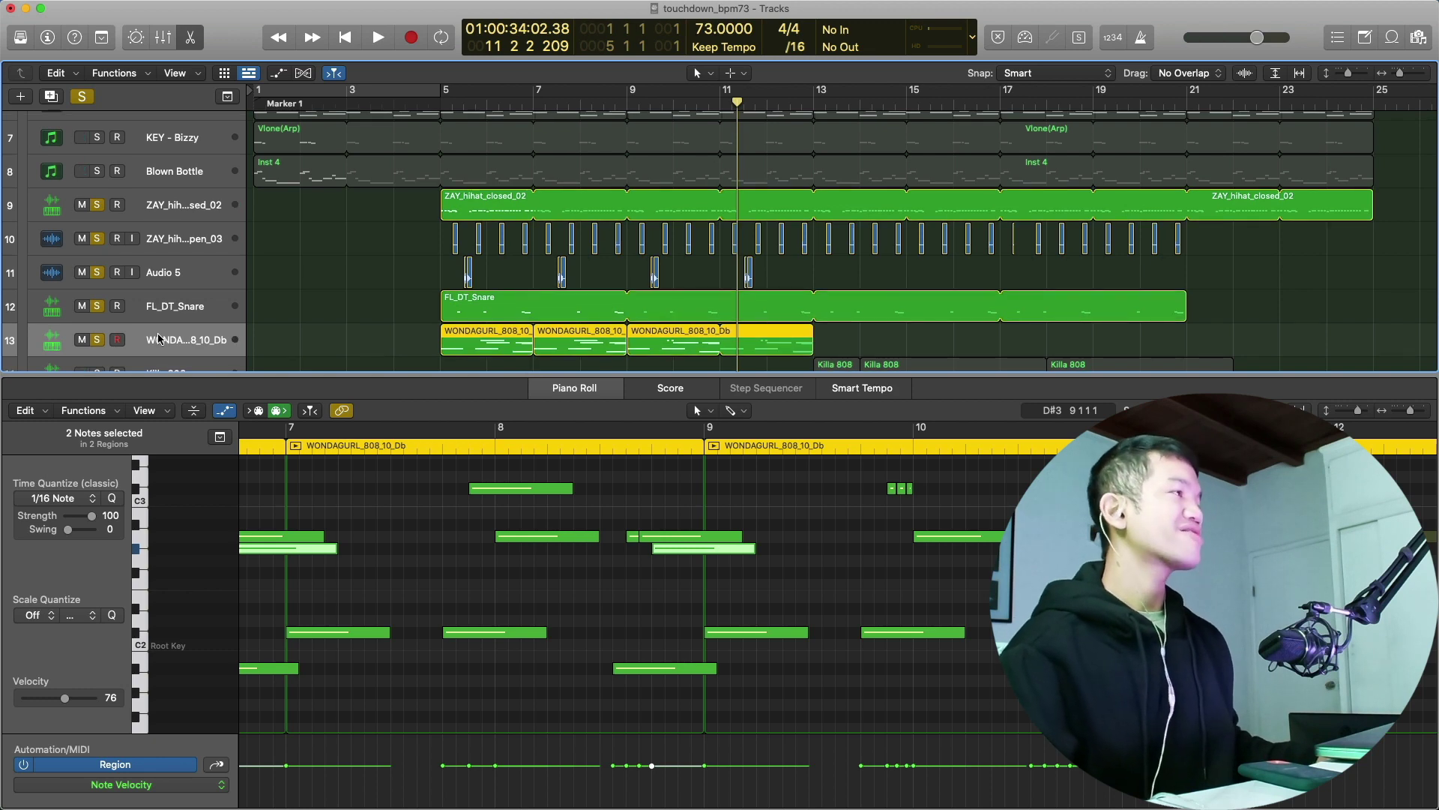
- Switch to Splice and preview the WONDAGURL_808_10_Db.wav sample
key(super+space)
text(splice)
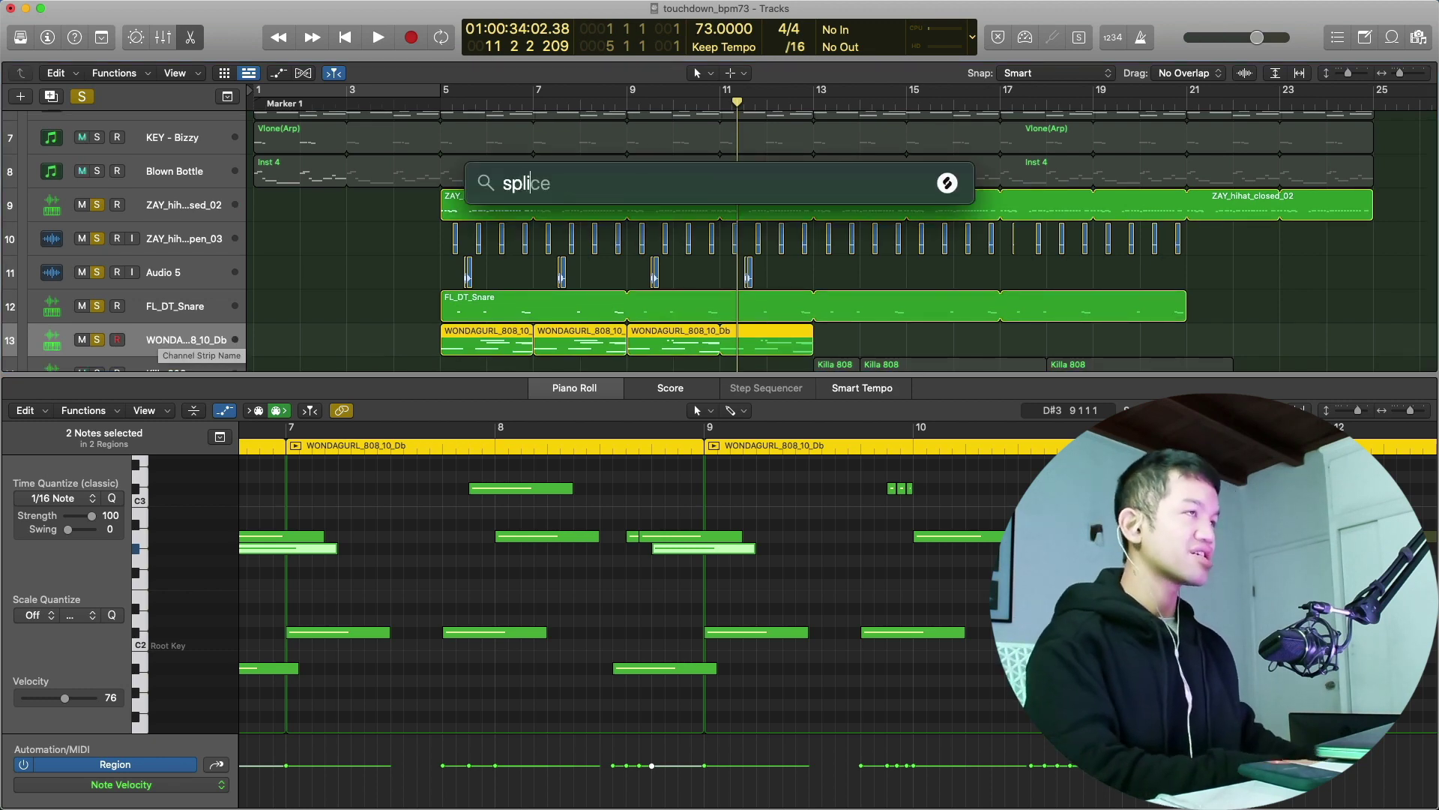
key(Return)
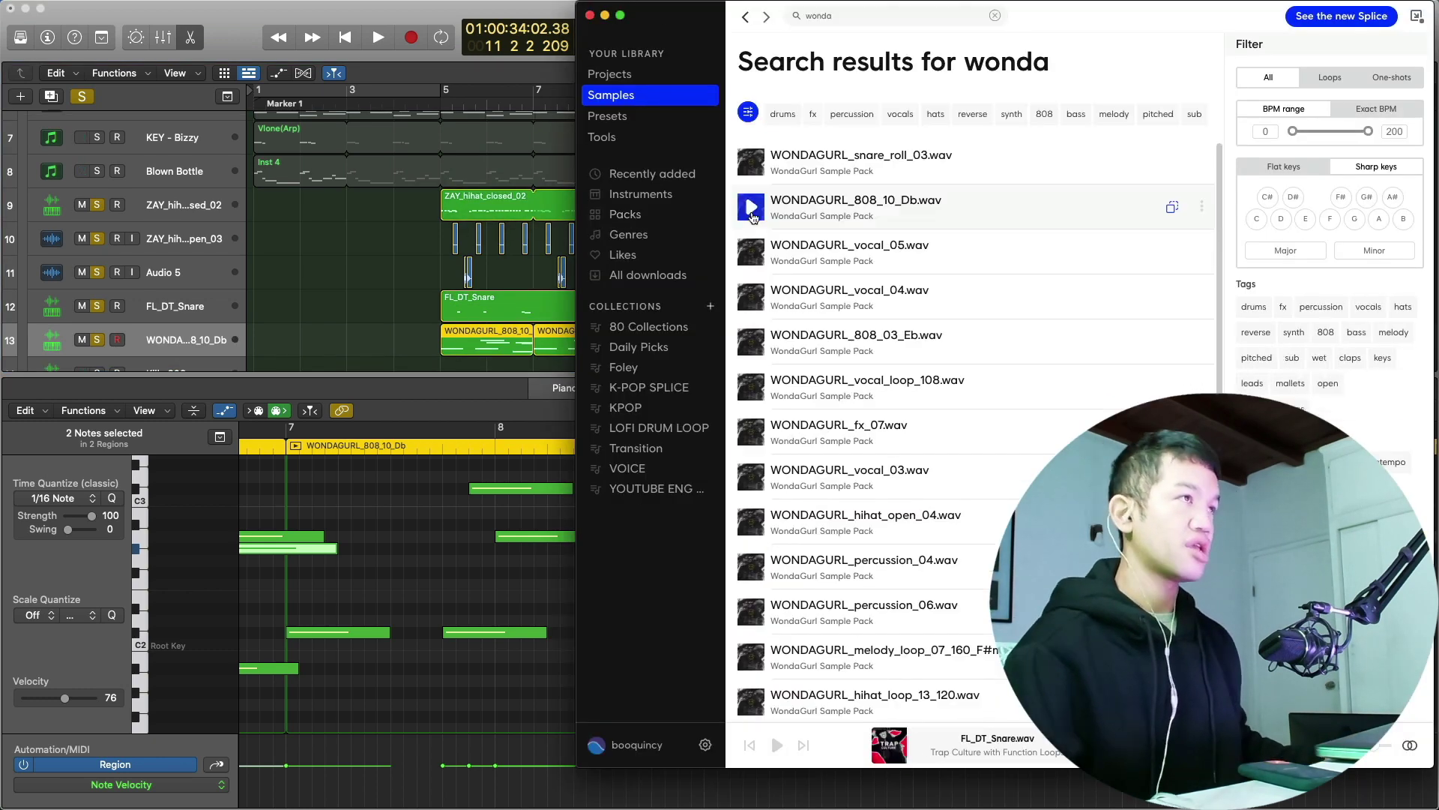
click(752, 210)
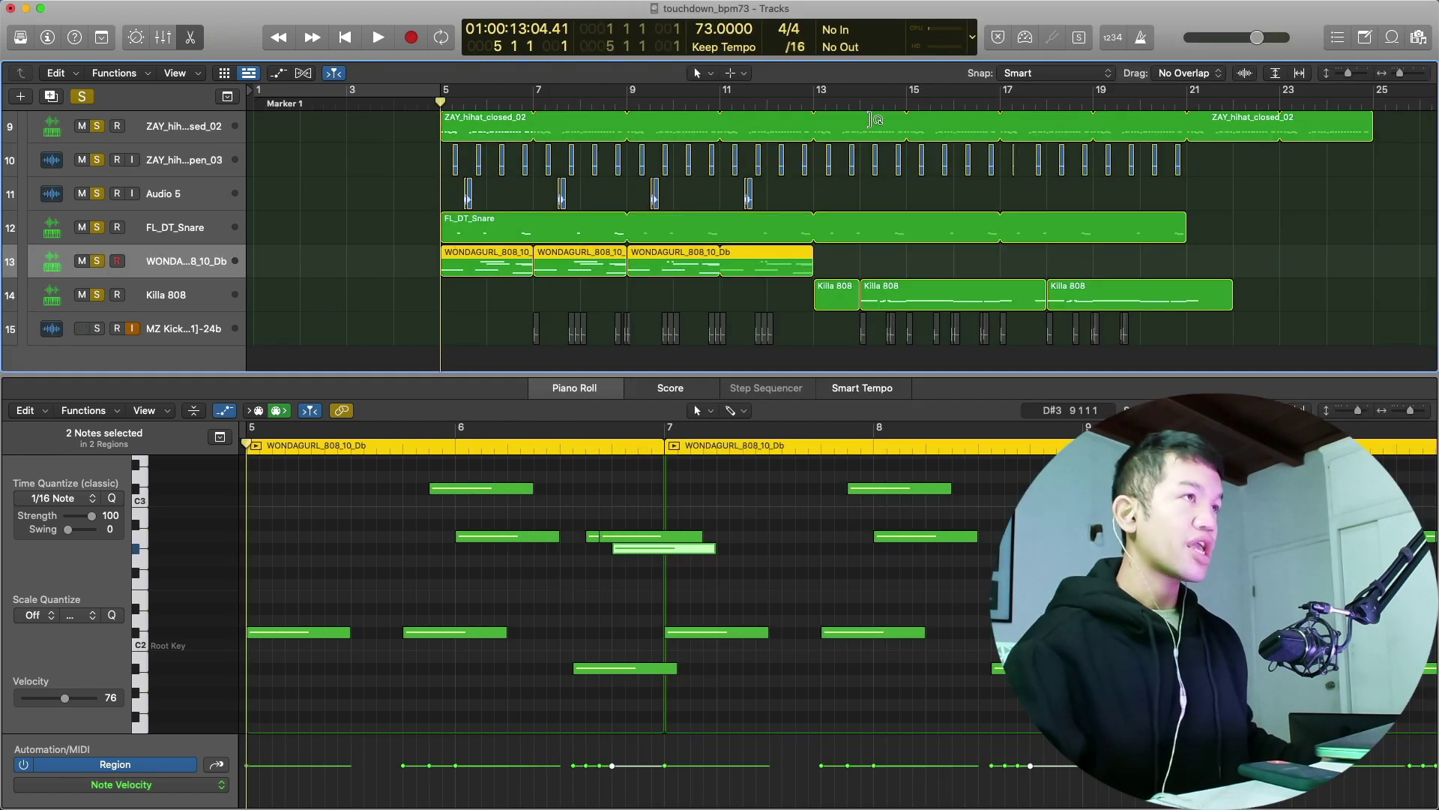
- Play the Killa 808 section from around bar 14 and show the Killa 808 track's notes in the Piano Roll
click(854, 106)
scroll(850, 104, down, 1)
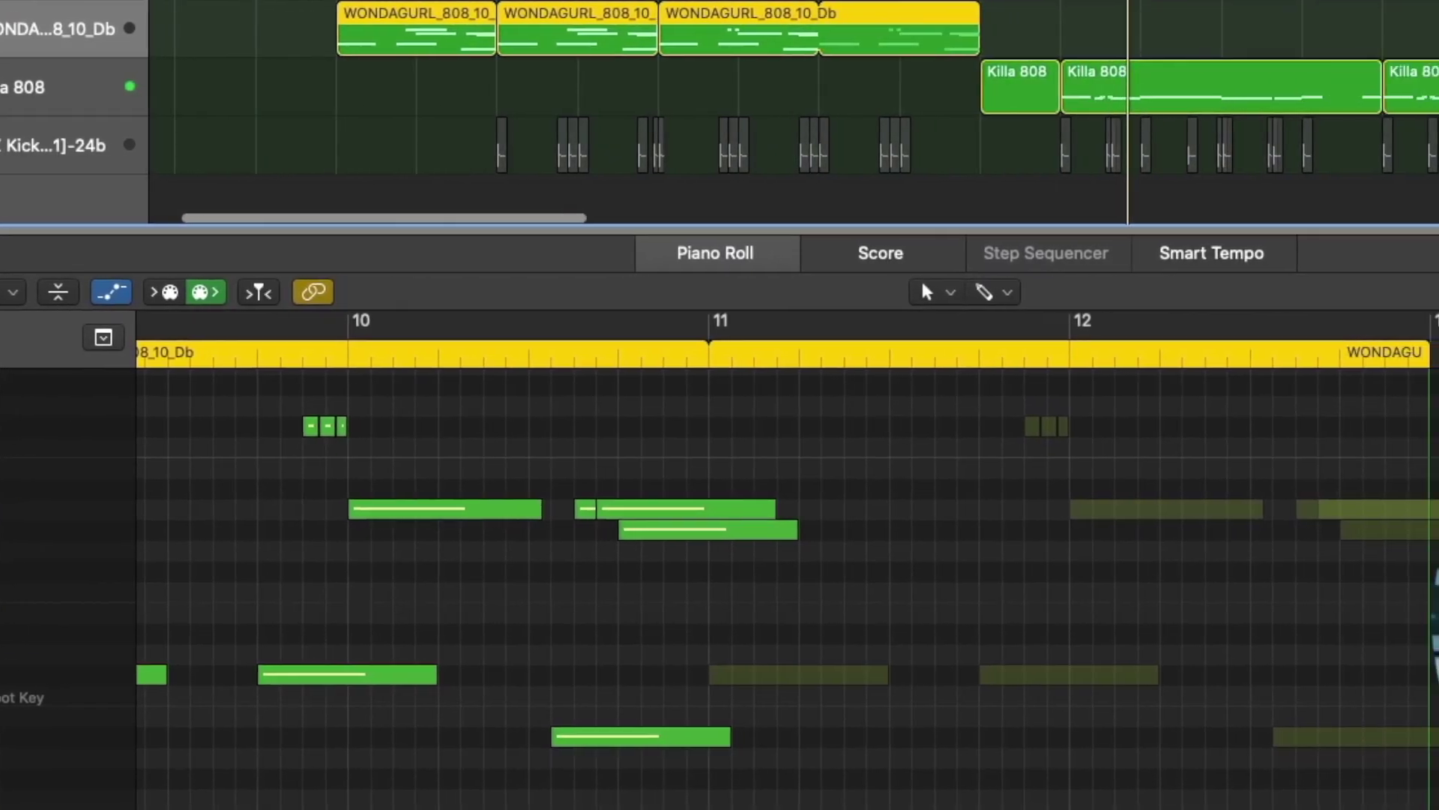
click(36, 88)
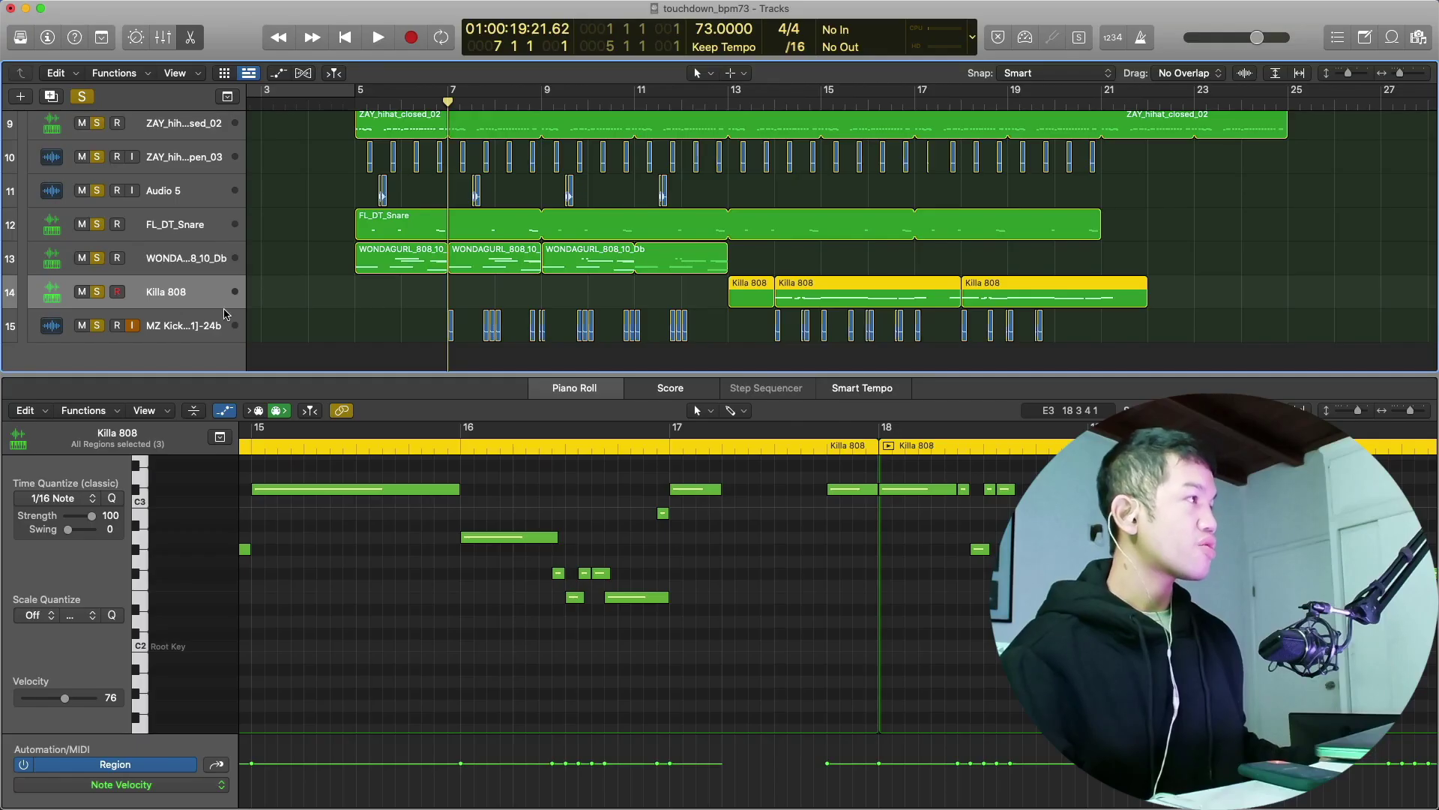
- Show the MZ Kick track's waveform and play the soloed drums and 808 from bar 7
click(194, 326)
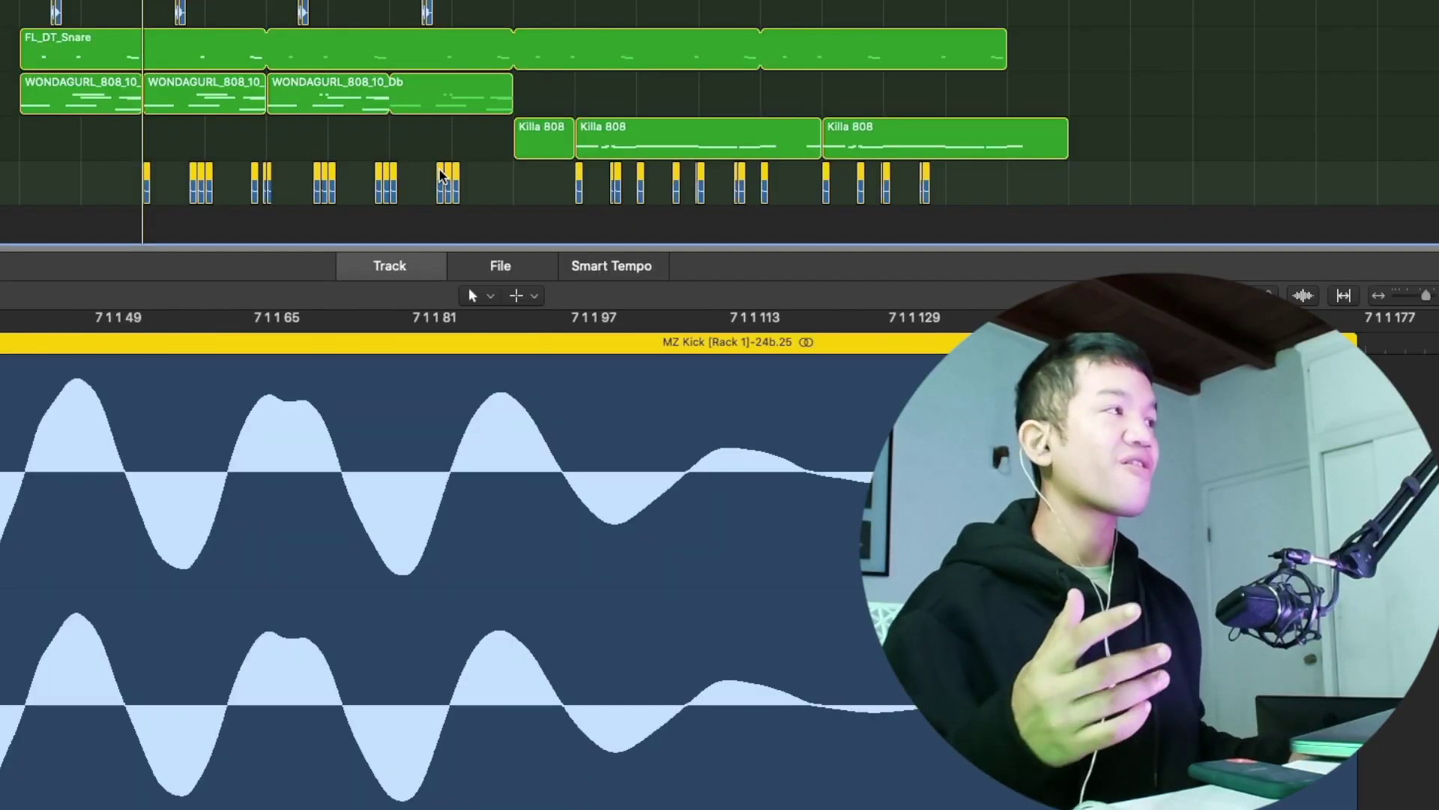
key(space)
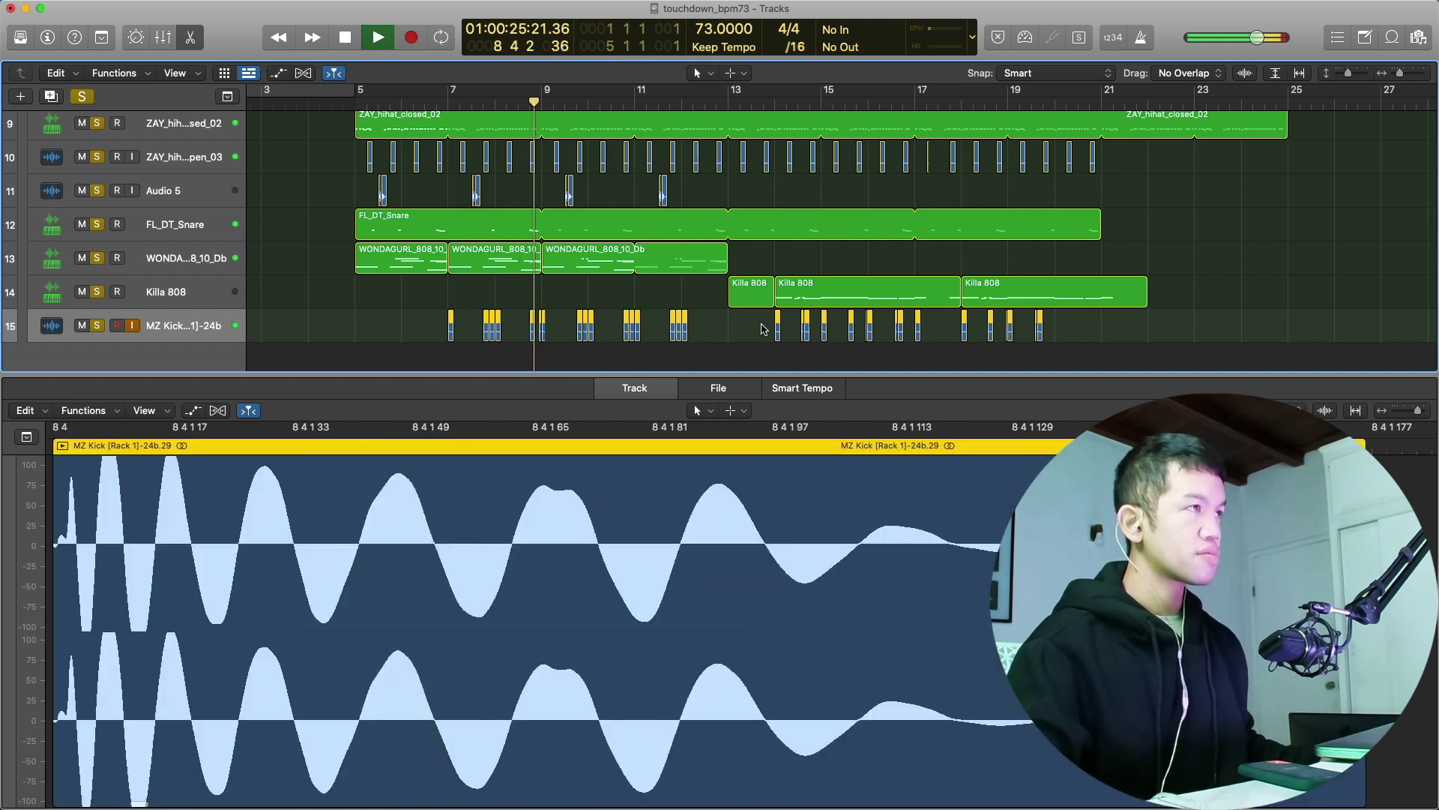
key(space)
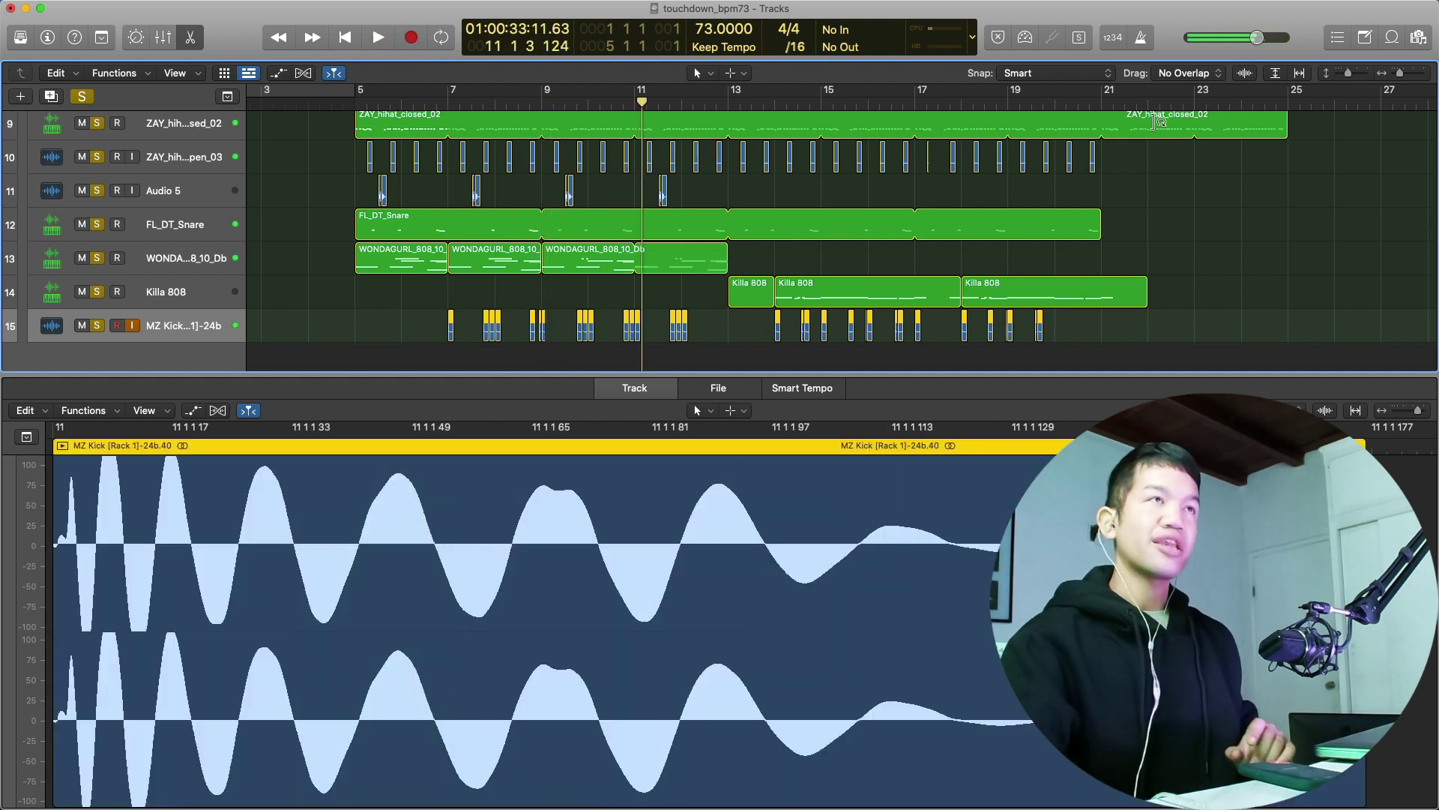
- Replay the kick pattern from bar 7 in an enlarged timeline and stop in bar 9
click(1422, 73)
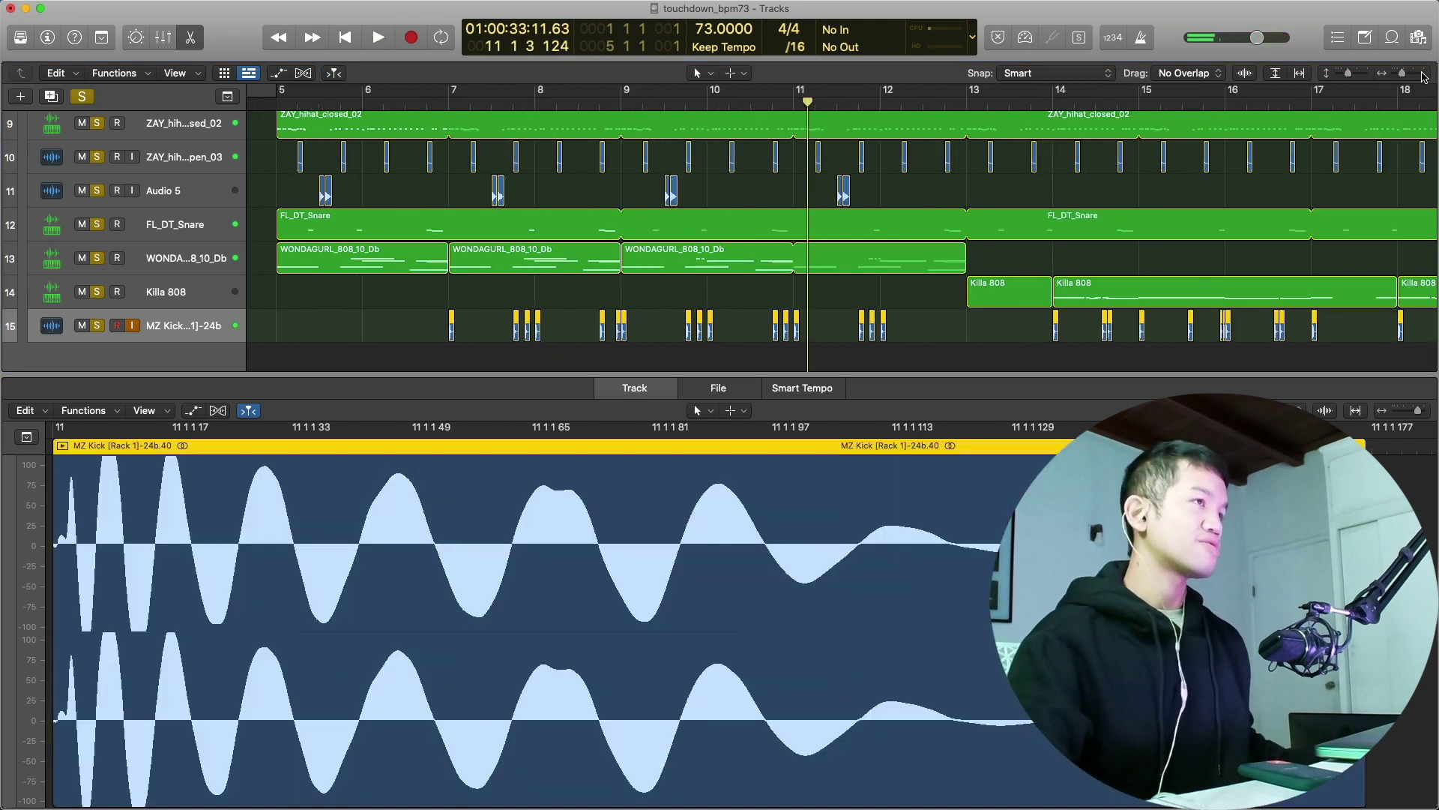
click(1422, 74)
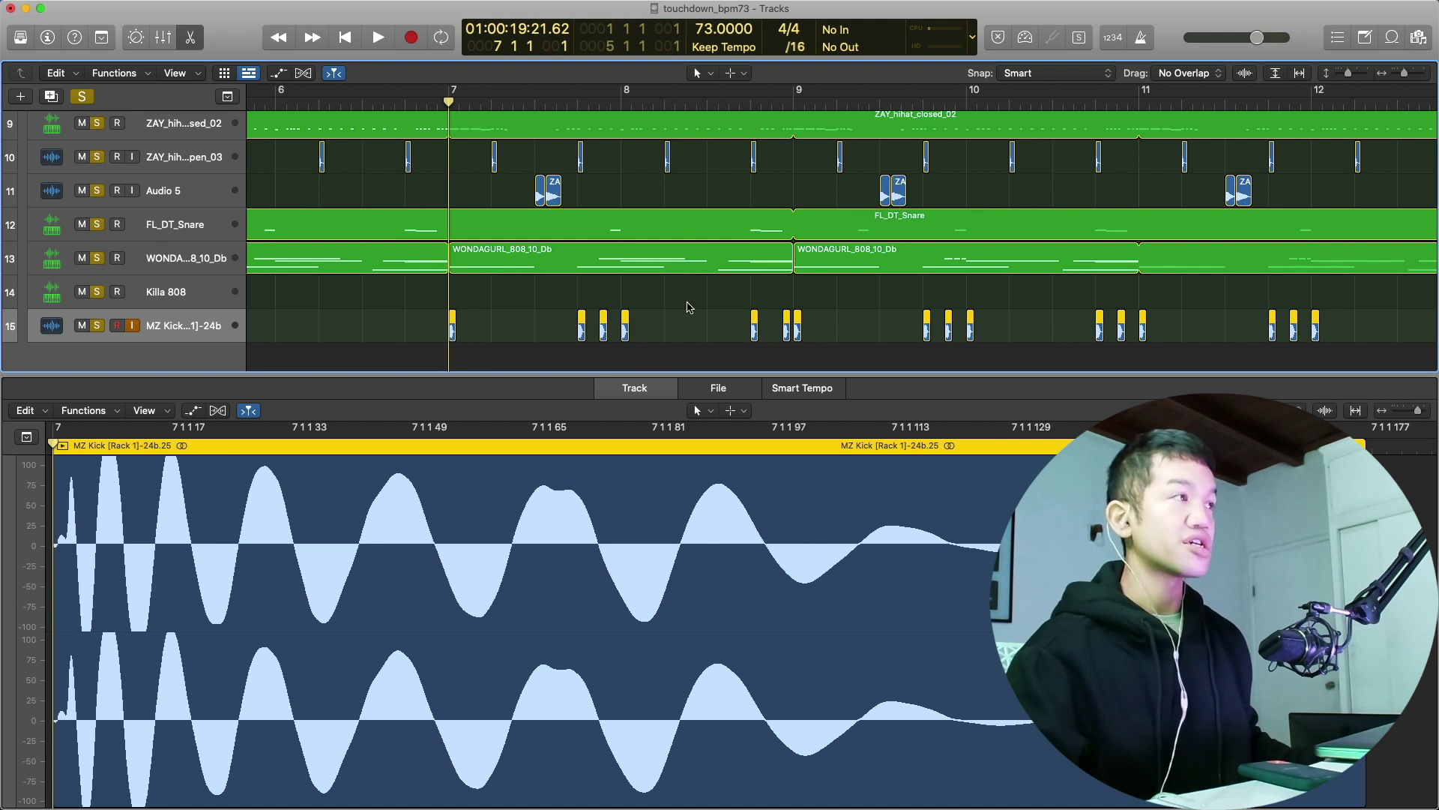
key(space)
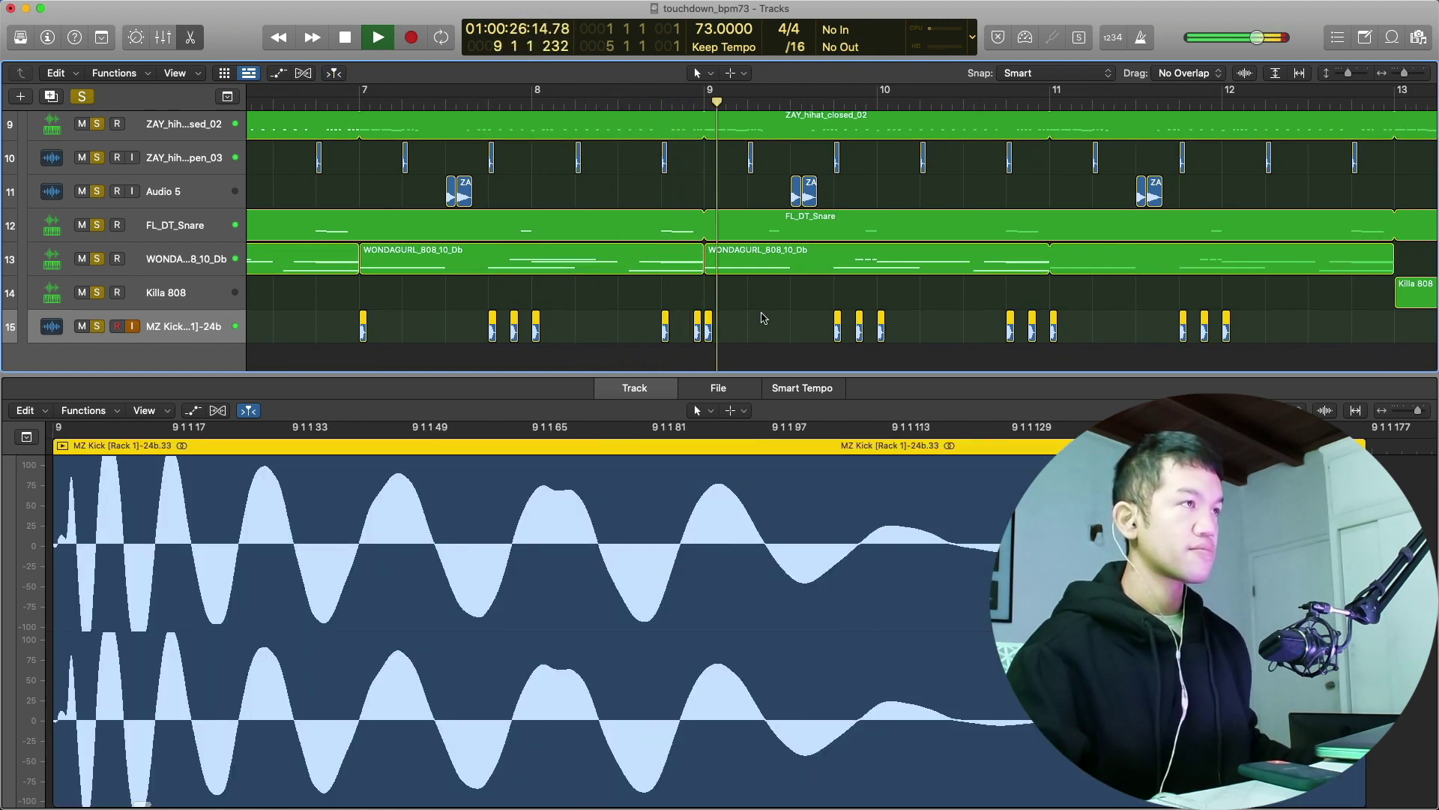
key(space)
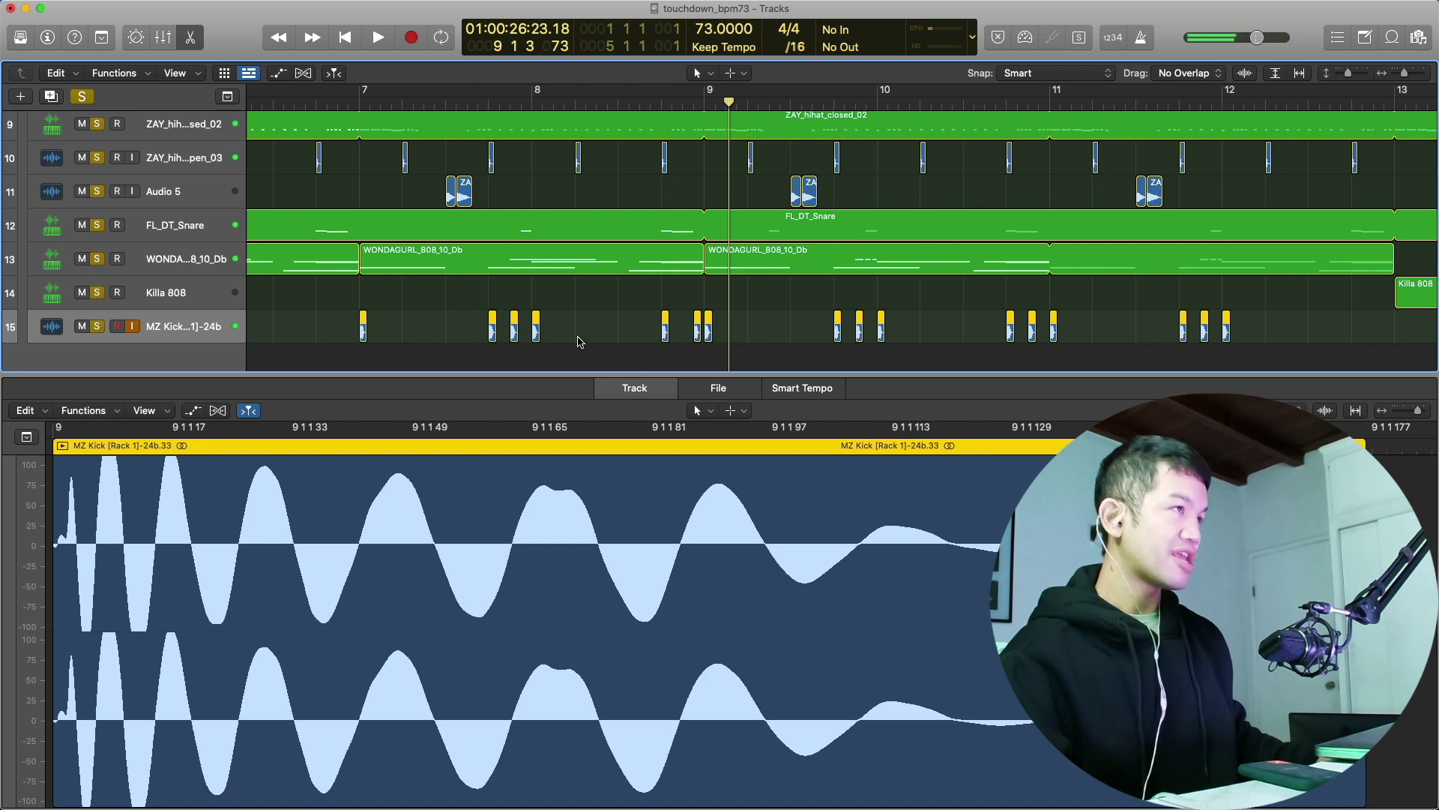
- Play the full beat from bar 16 with no tracks soloed
scroll(990, 345, right, 3)
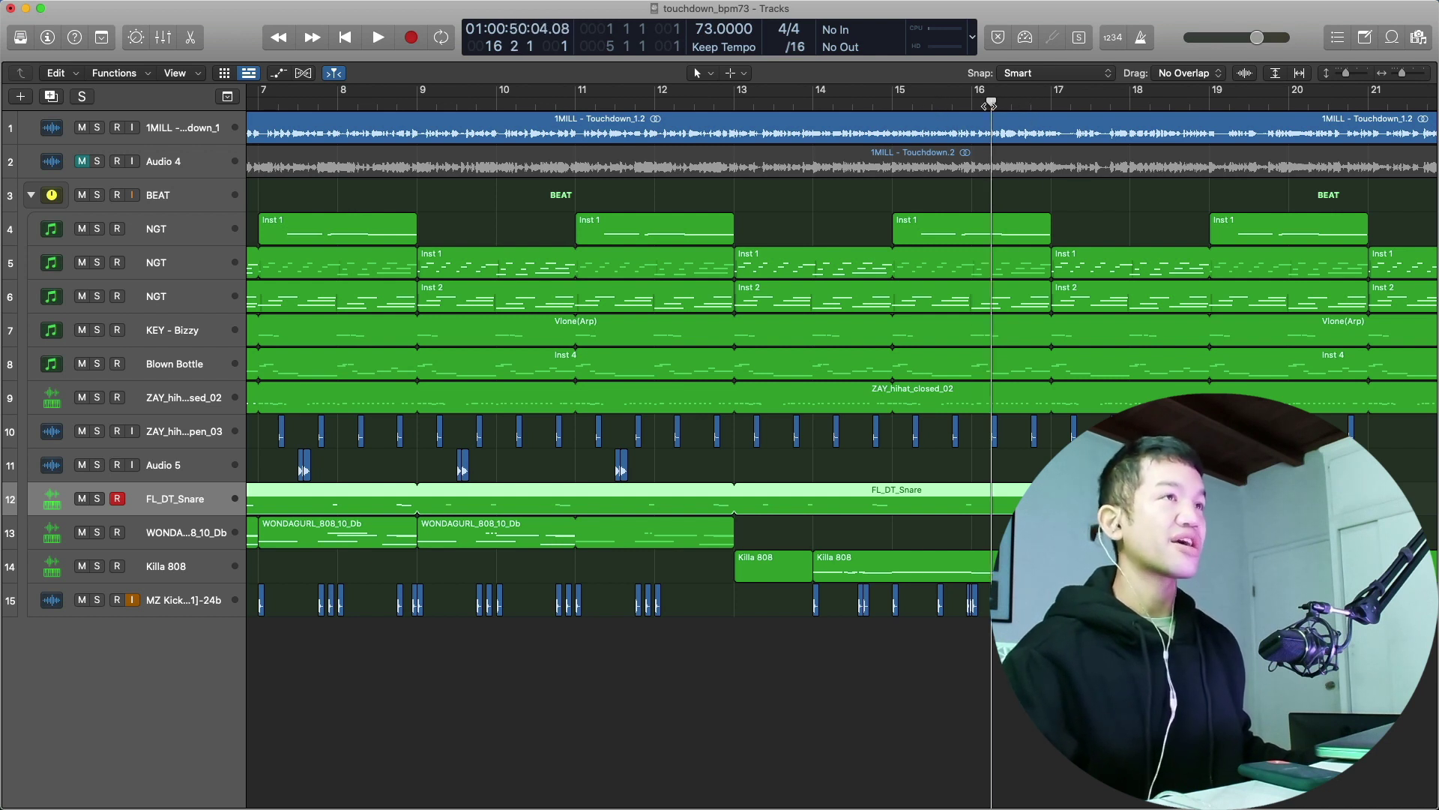
key(space)
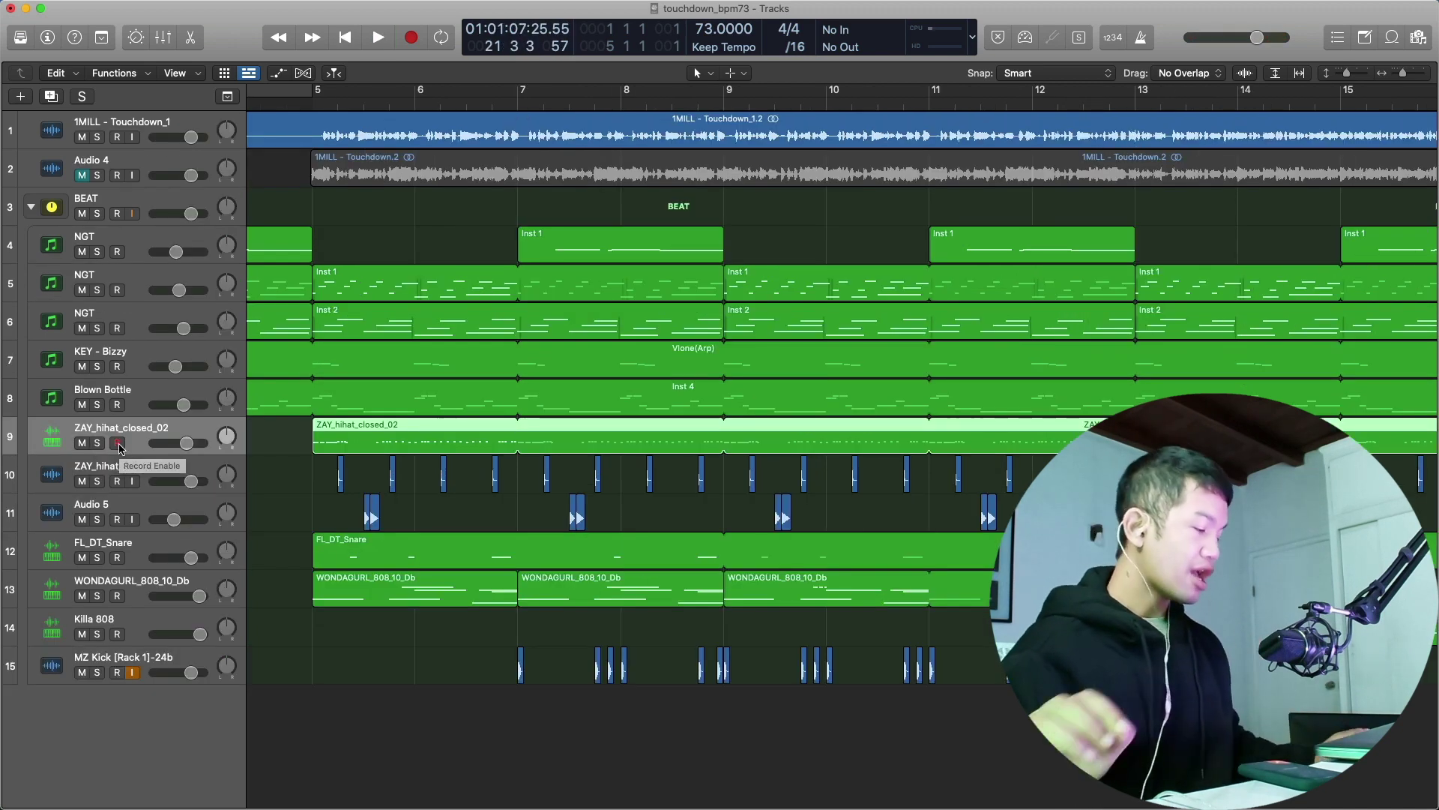
- Switch to Splice, search the samples for "zay" and "pvlace", and open the Pvlace Michelangelo of Melodies Vol. 1 pack
key(super+space)
text(splice)
key(Return)
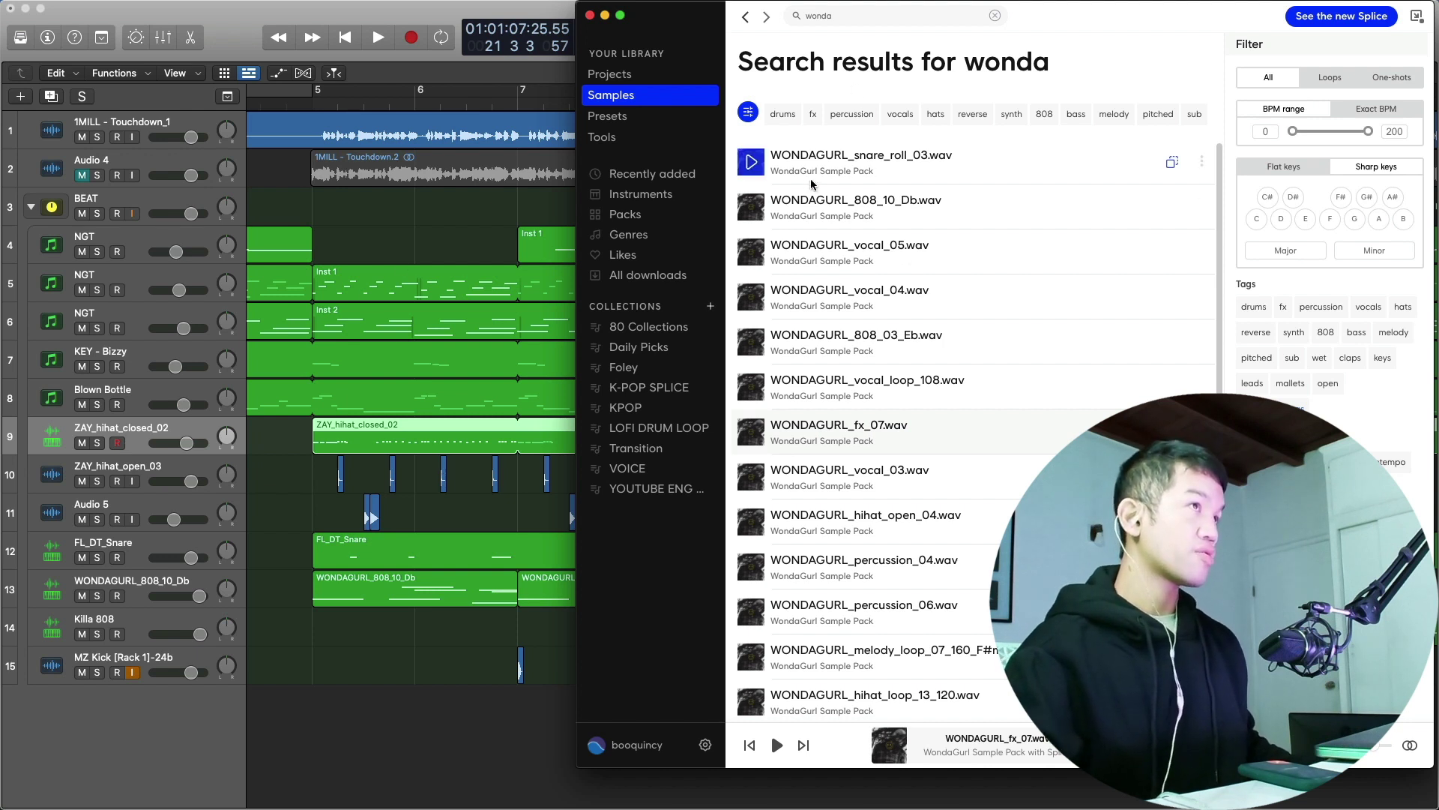
click(892, 16)
text(zay)
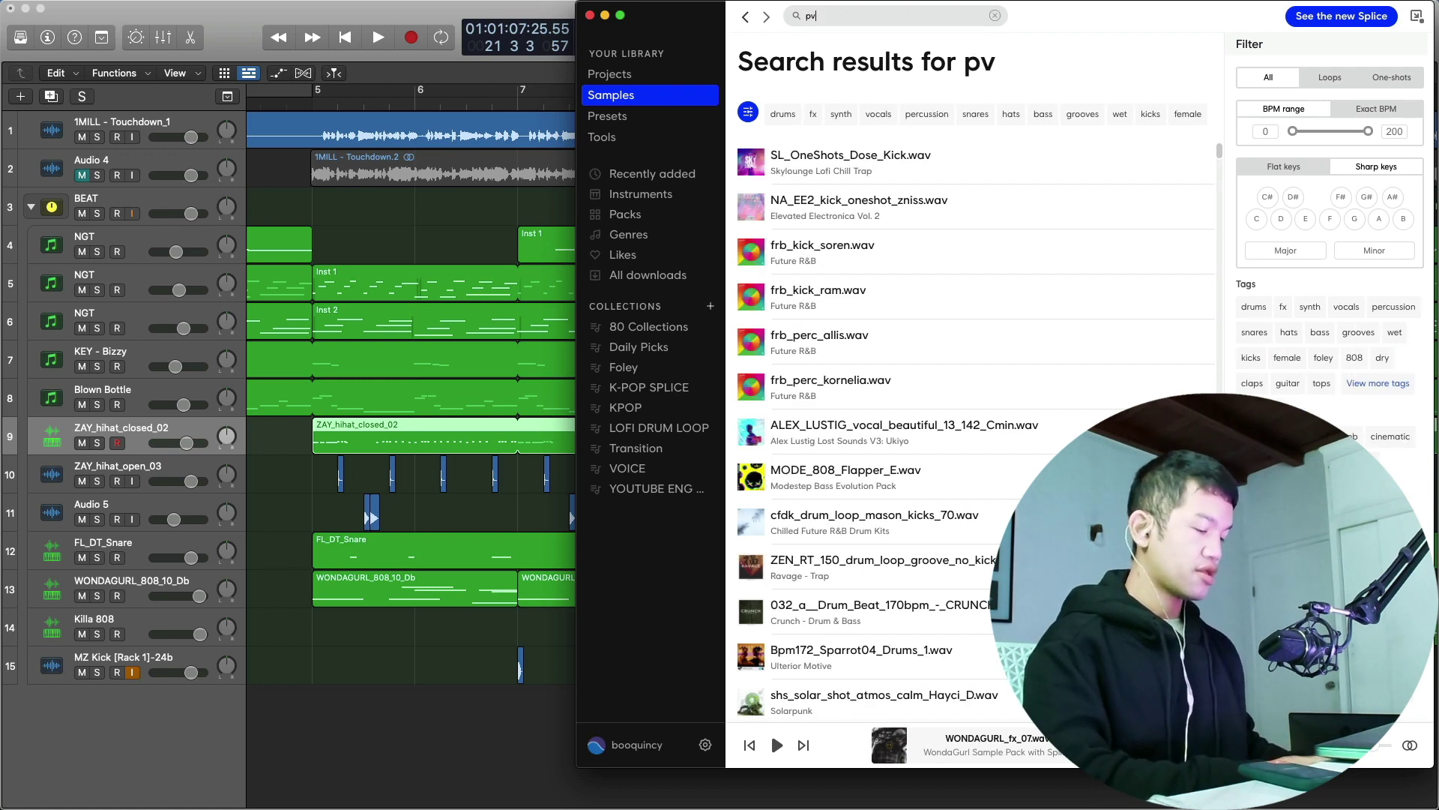
text(lace)
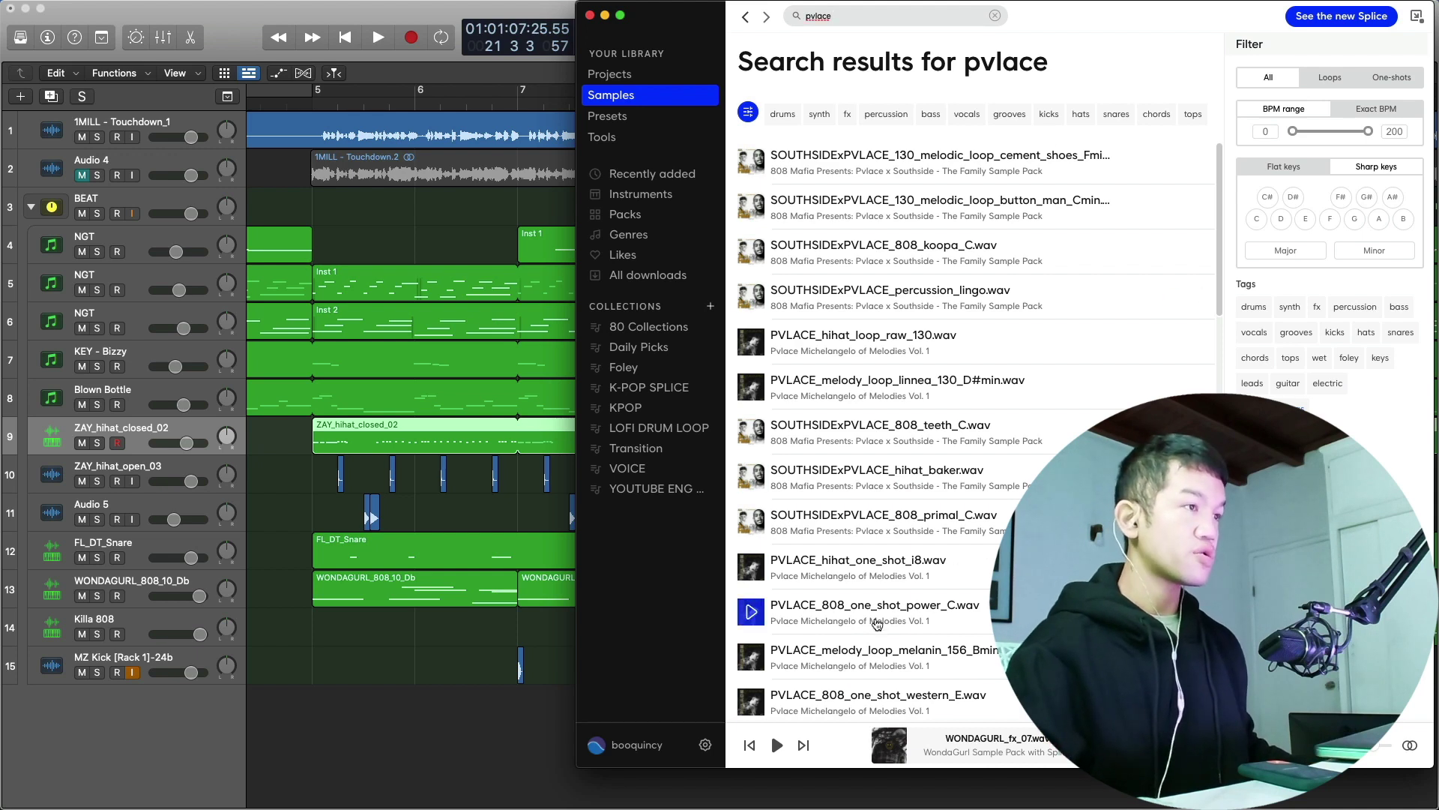
click(817, 622)
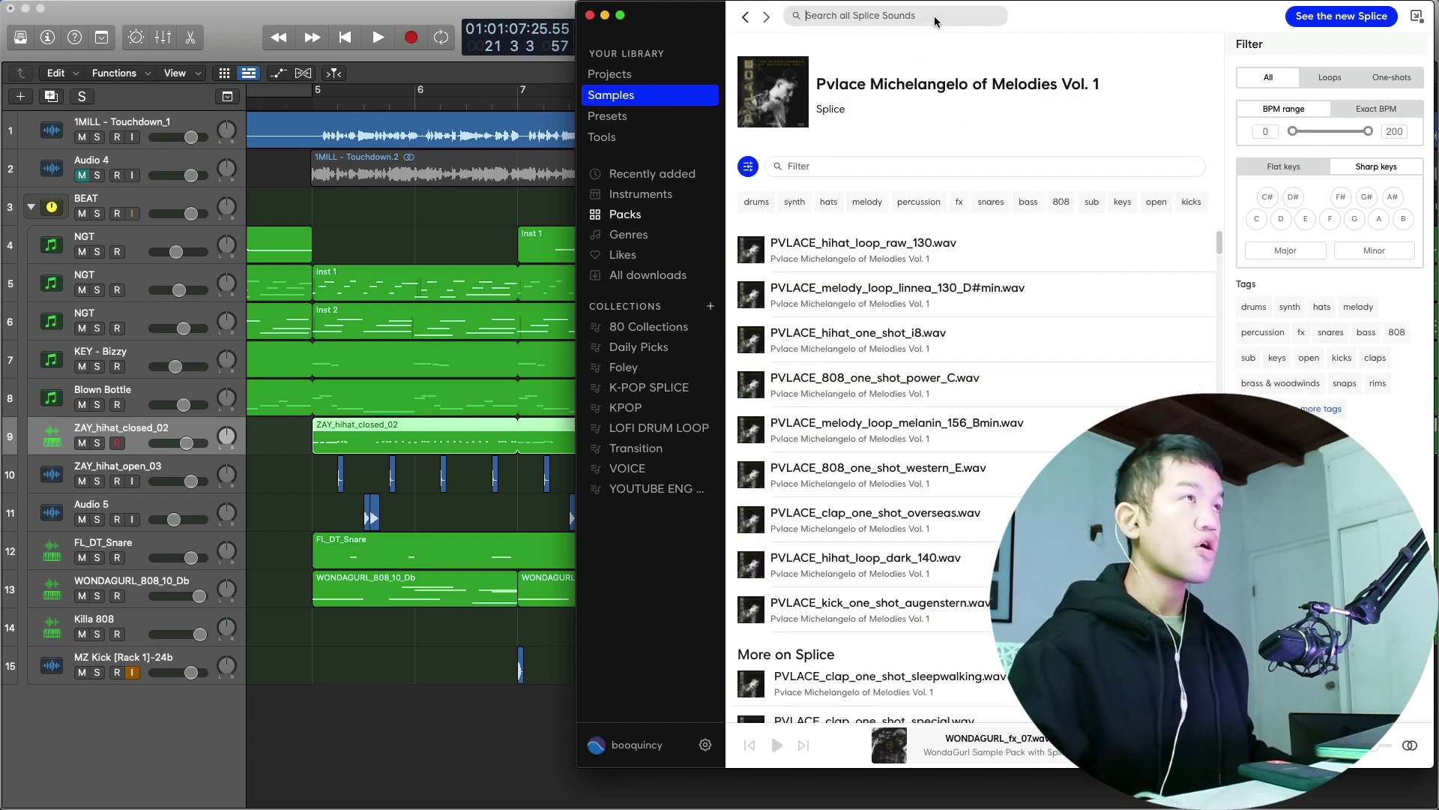
- Search the samples for "south" and choose SOUTHSIDExPVLACE_hihat_baker.wav
text(south)
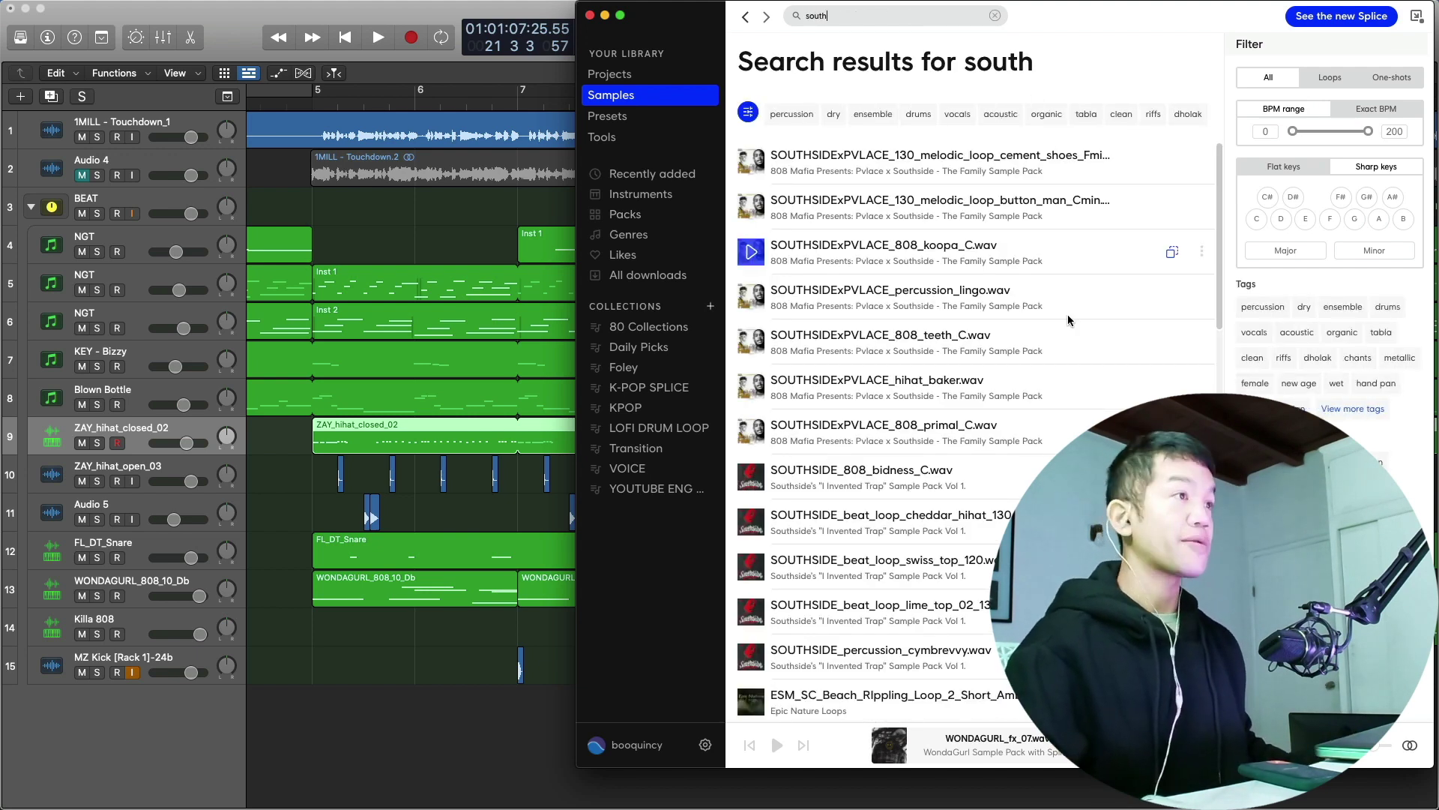
click(904, 379)
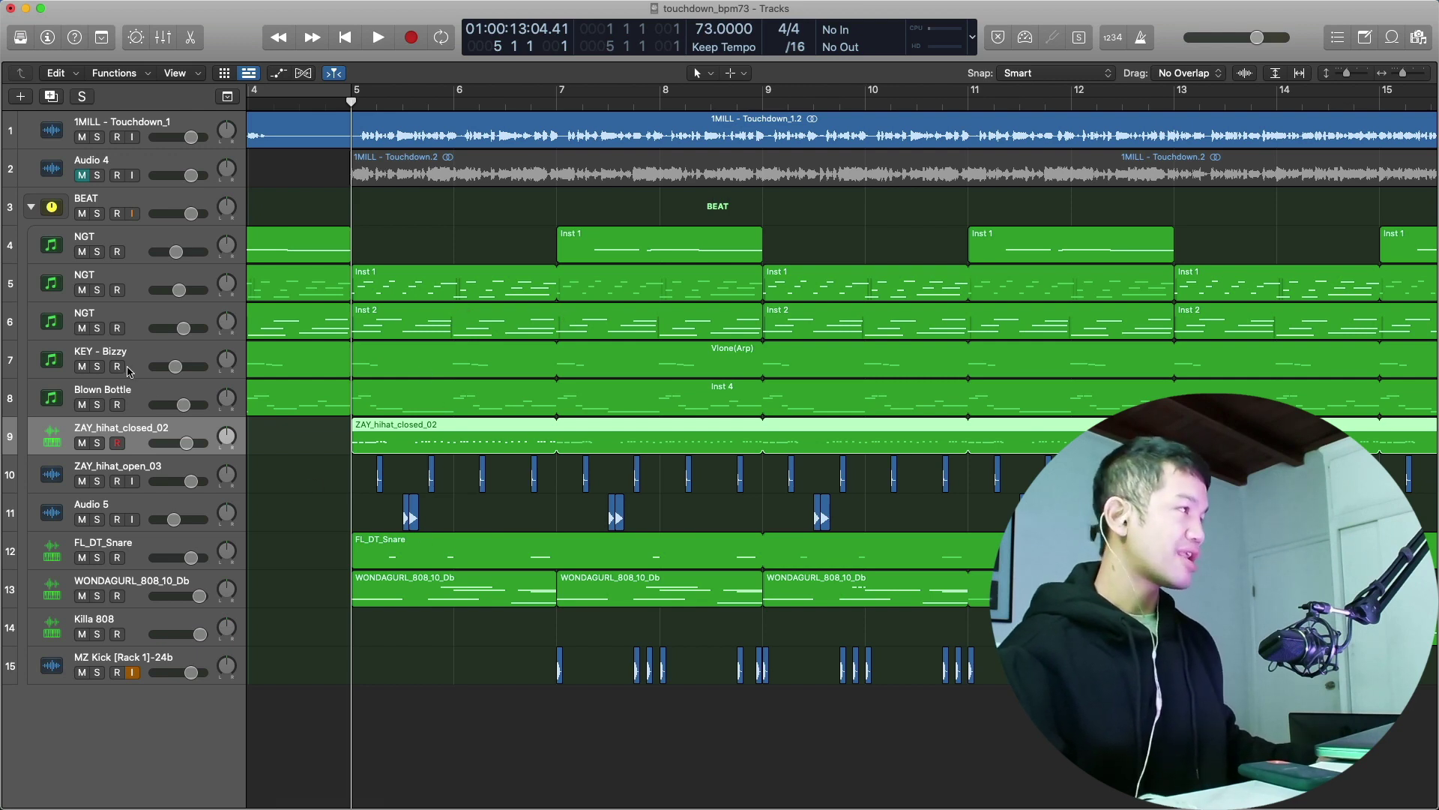
- Solo the KEY - Bizzy track
click(97, 367)
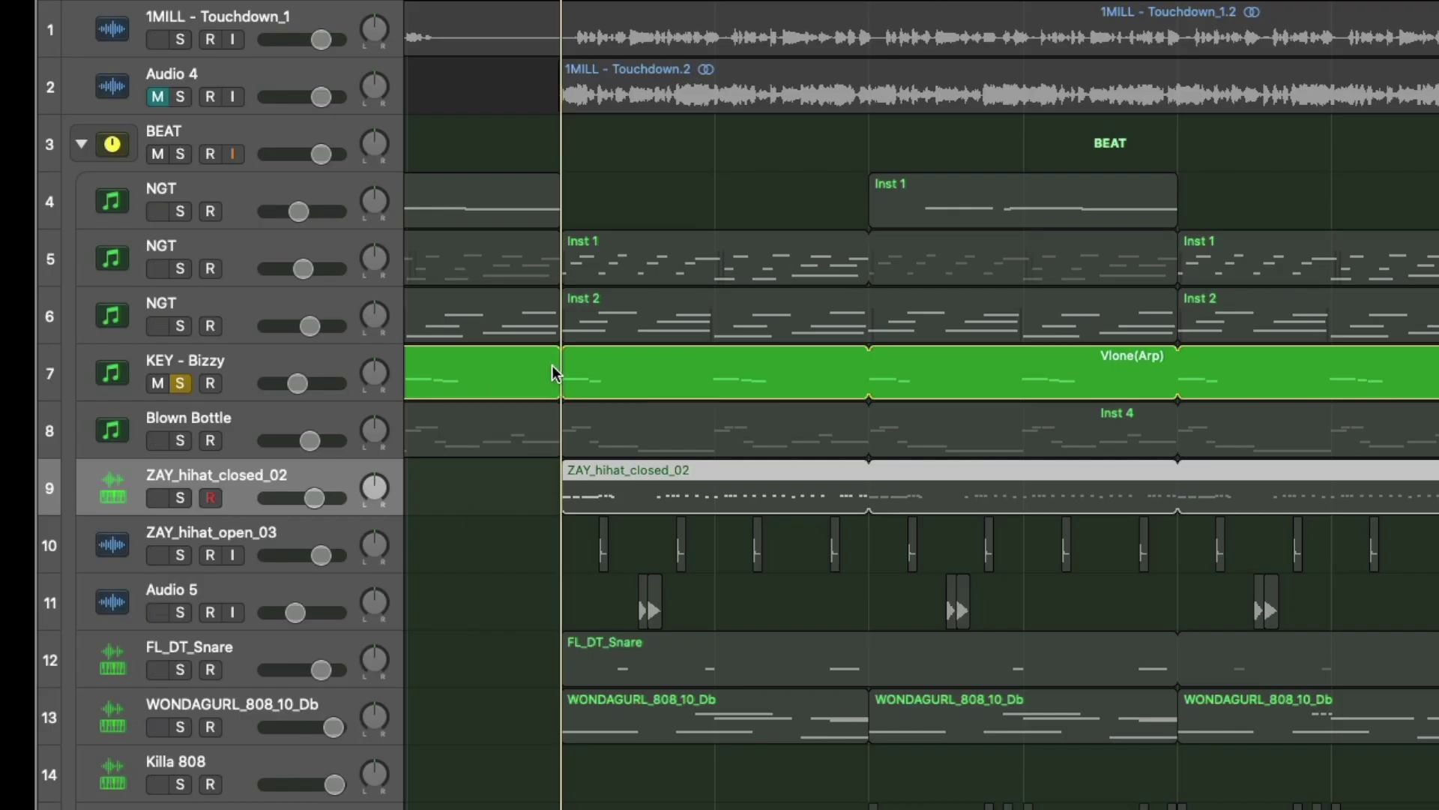